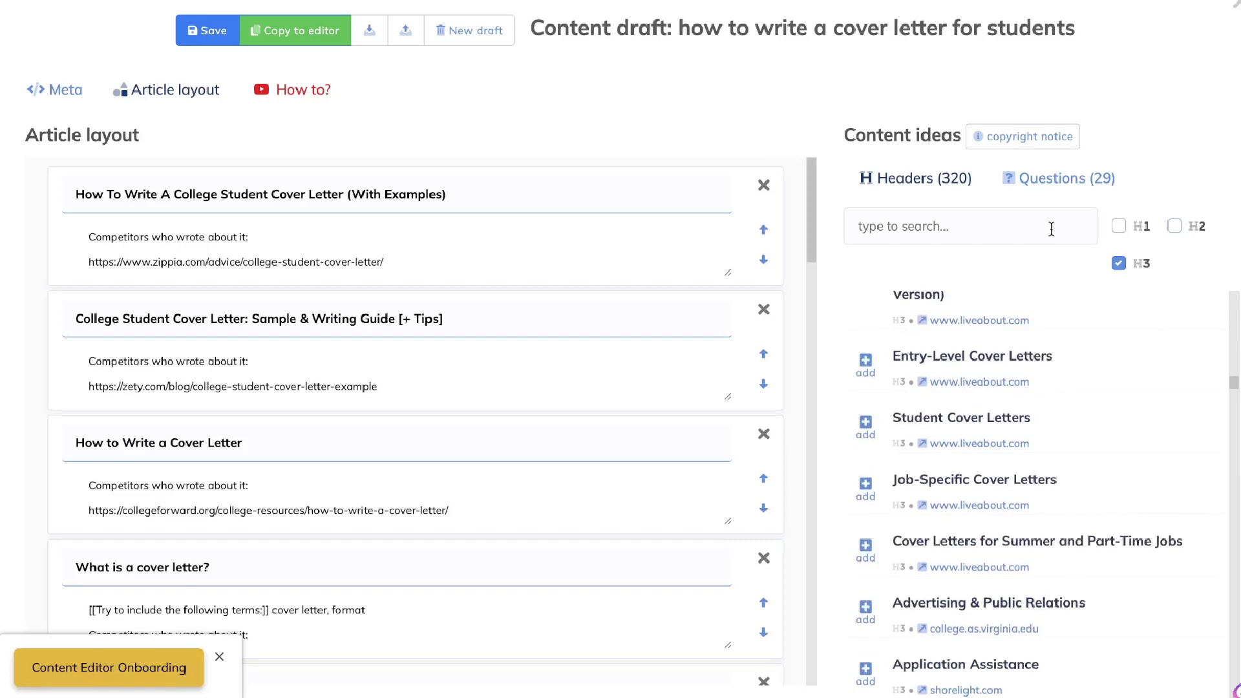
Show NeuronWriter's question suggestions, then scroll up through the GPT-4 cover letter outline chat
left_click(1044, 181)
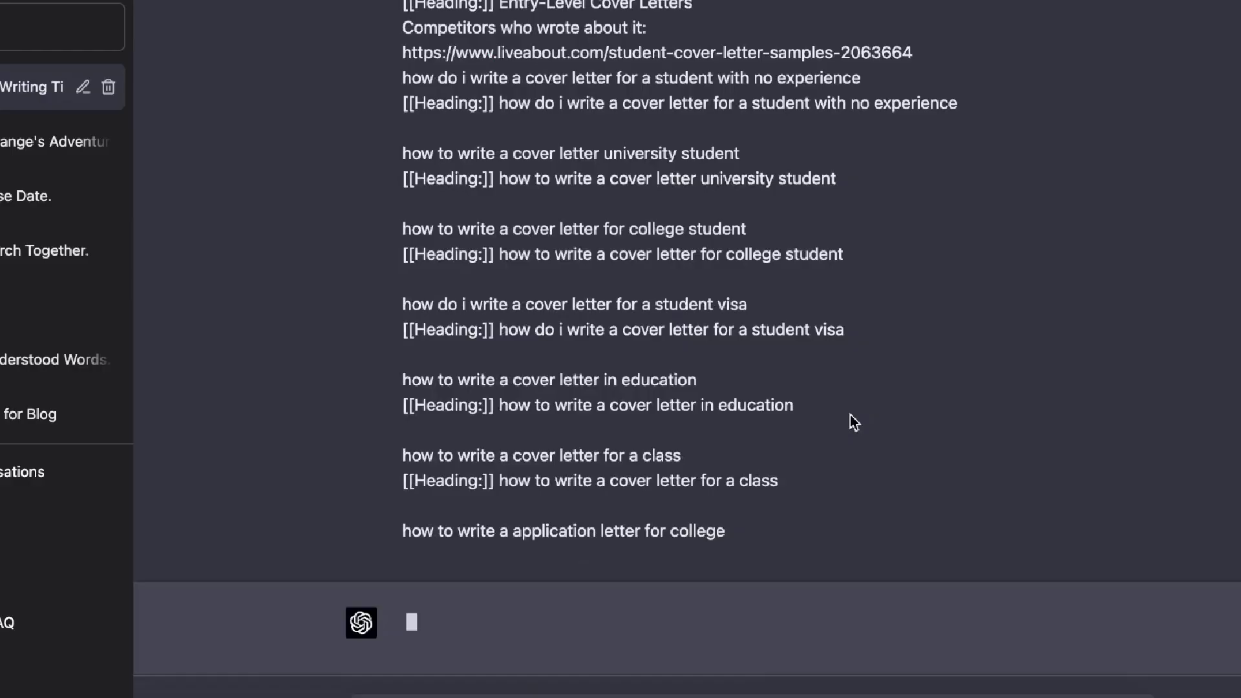
scroll(851, 421, "up", 15)
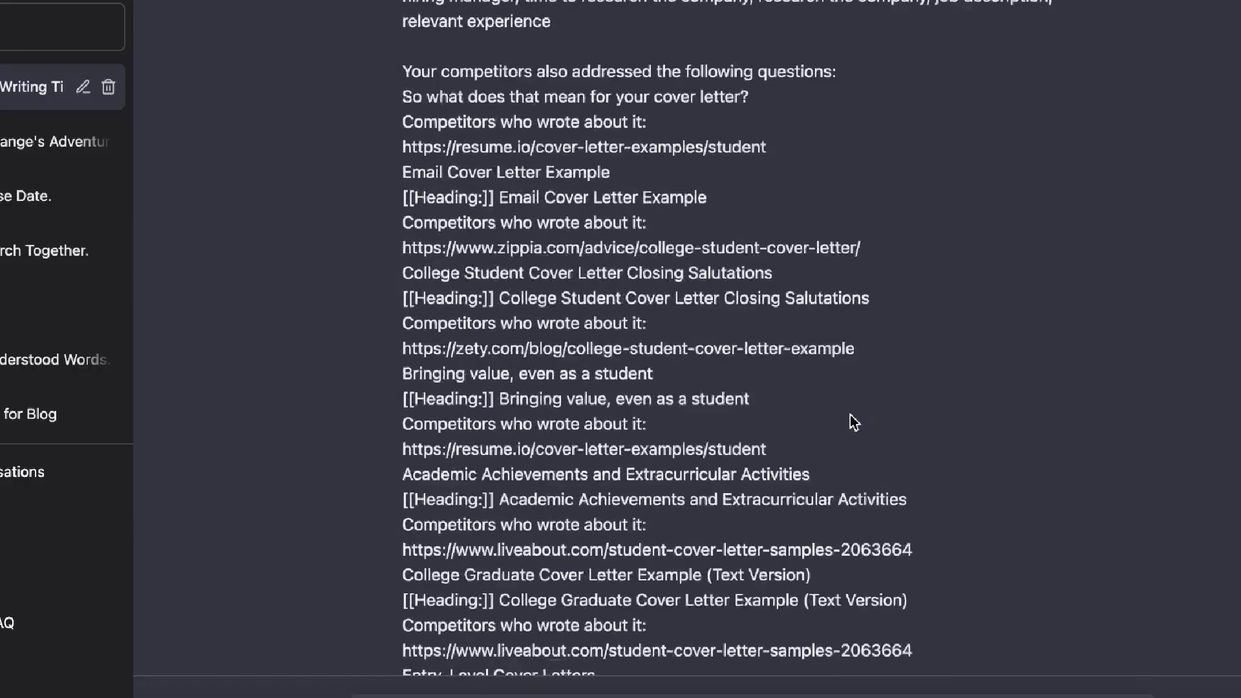
scroll(854, 421, "up", 15)
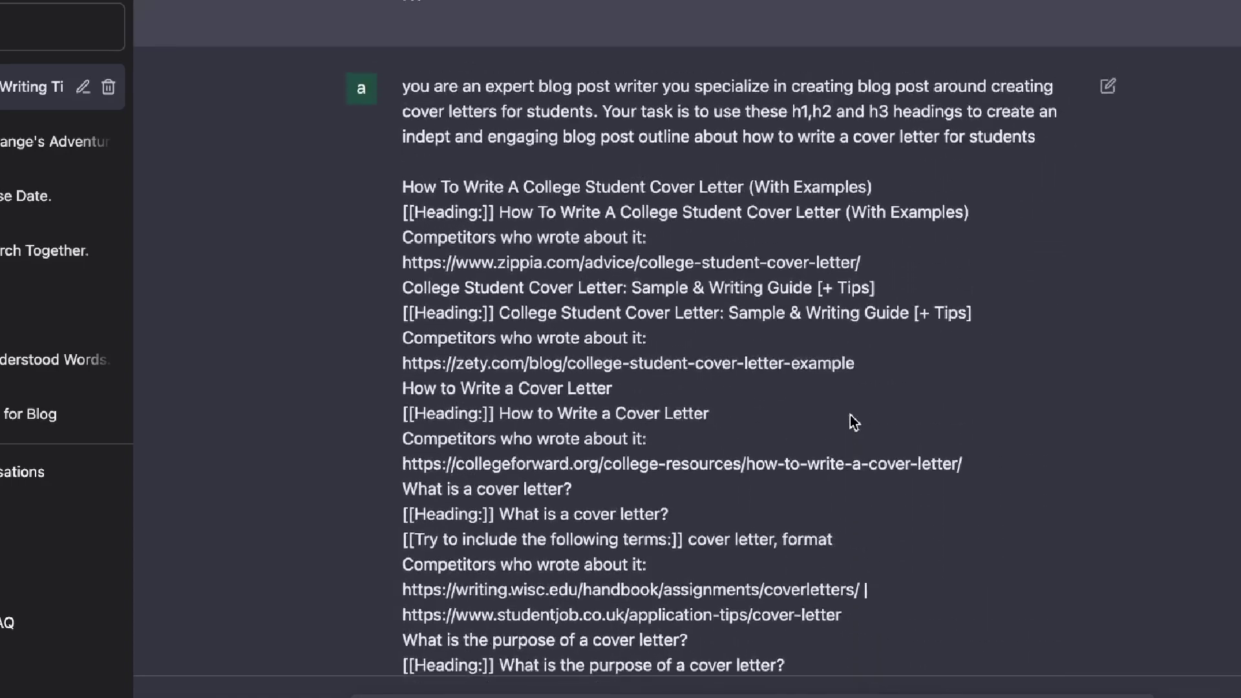
scroll(854, 421, "up", 4)
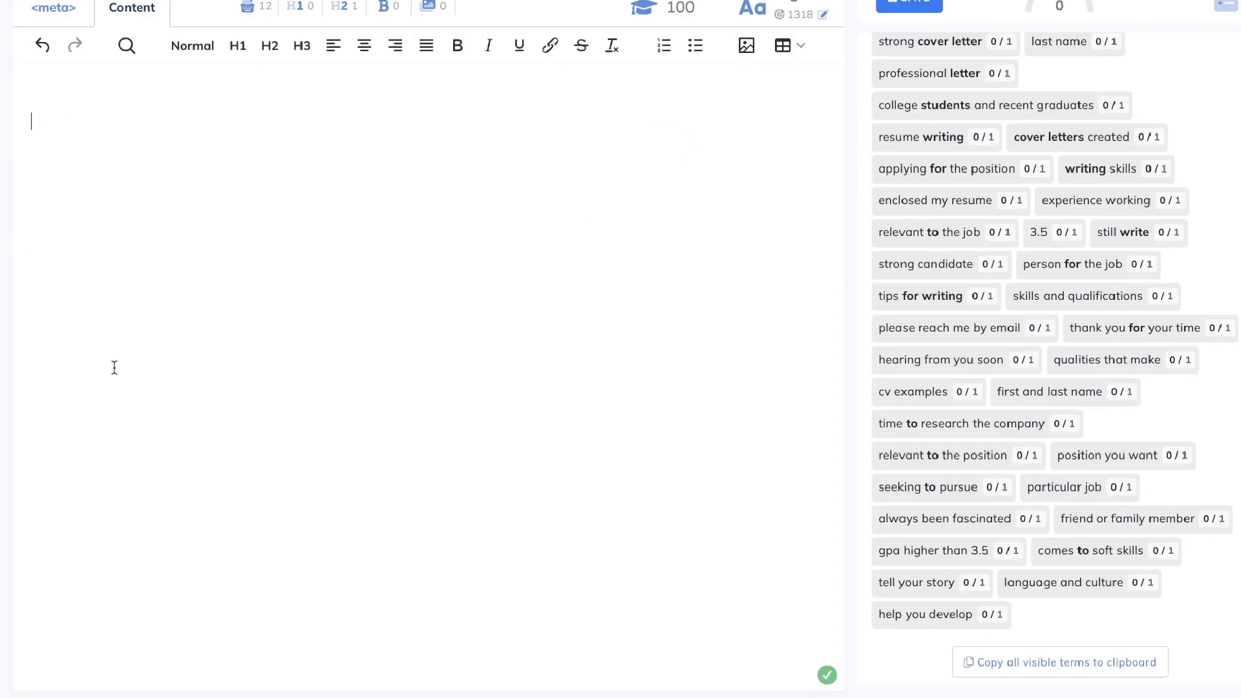
scroll(114, 363, "up", 4)
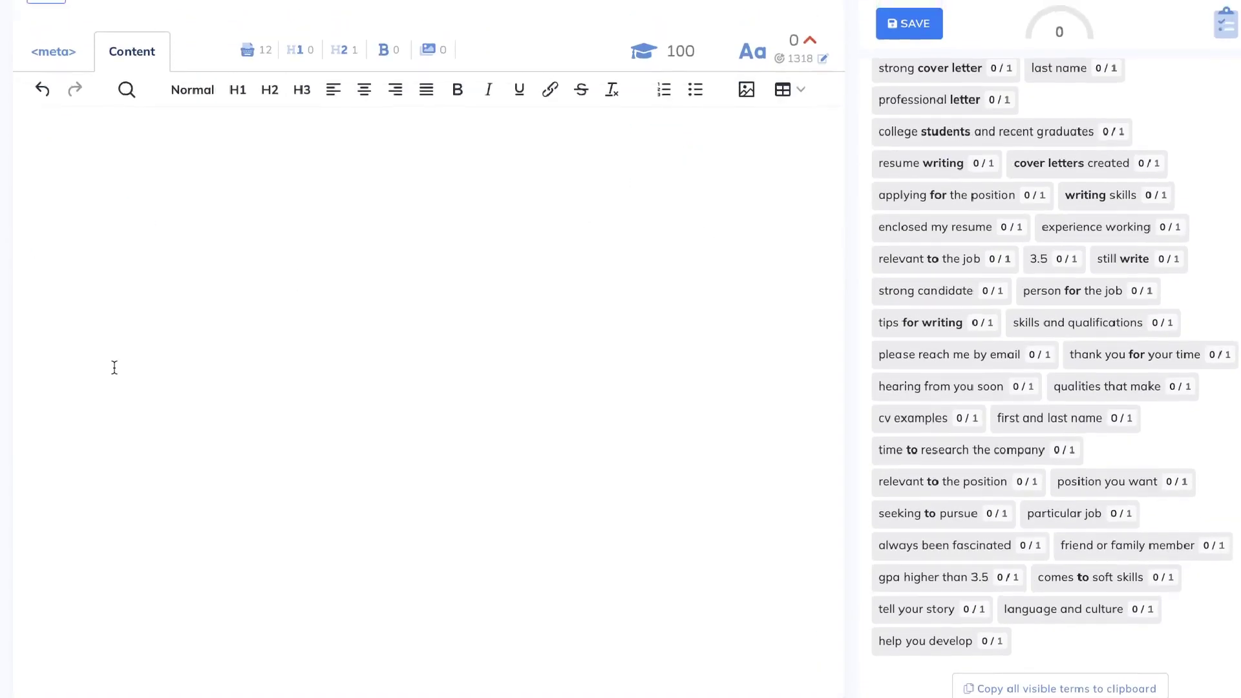
key("ctrl+v")
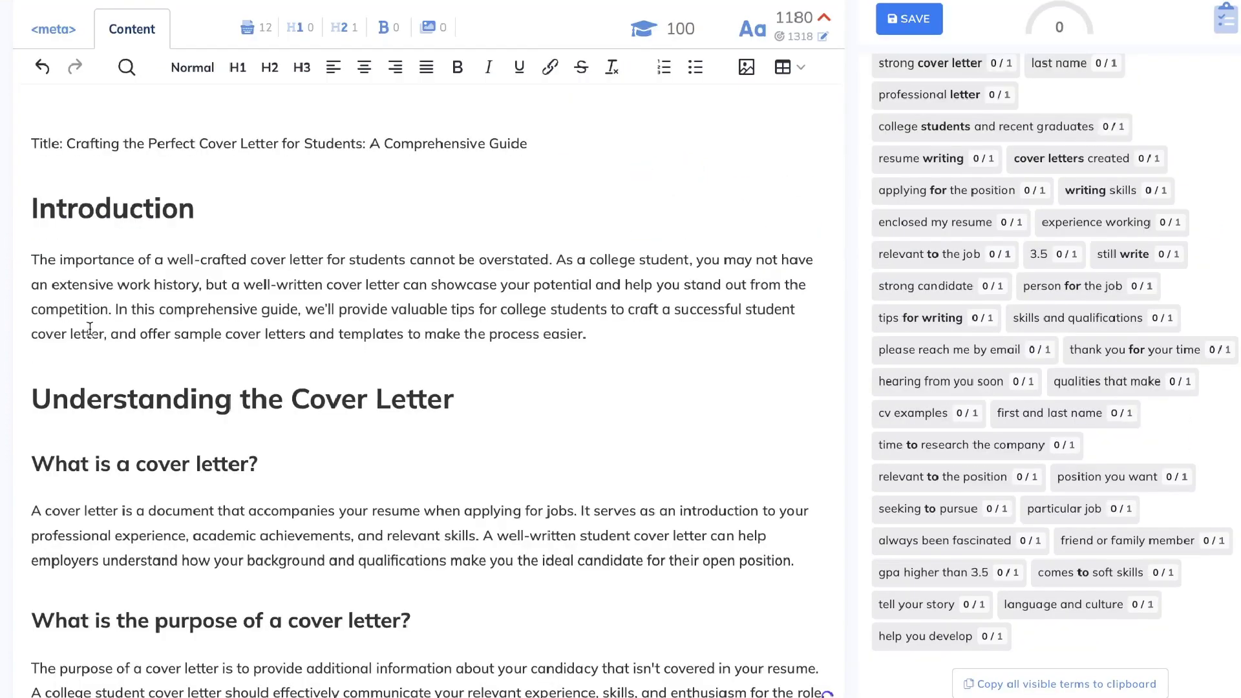
scroll(89, 327, "up", 5)
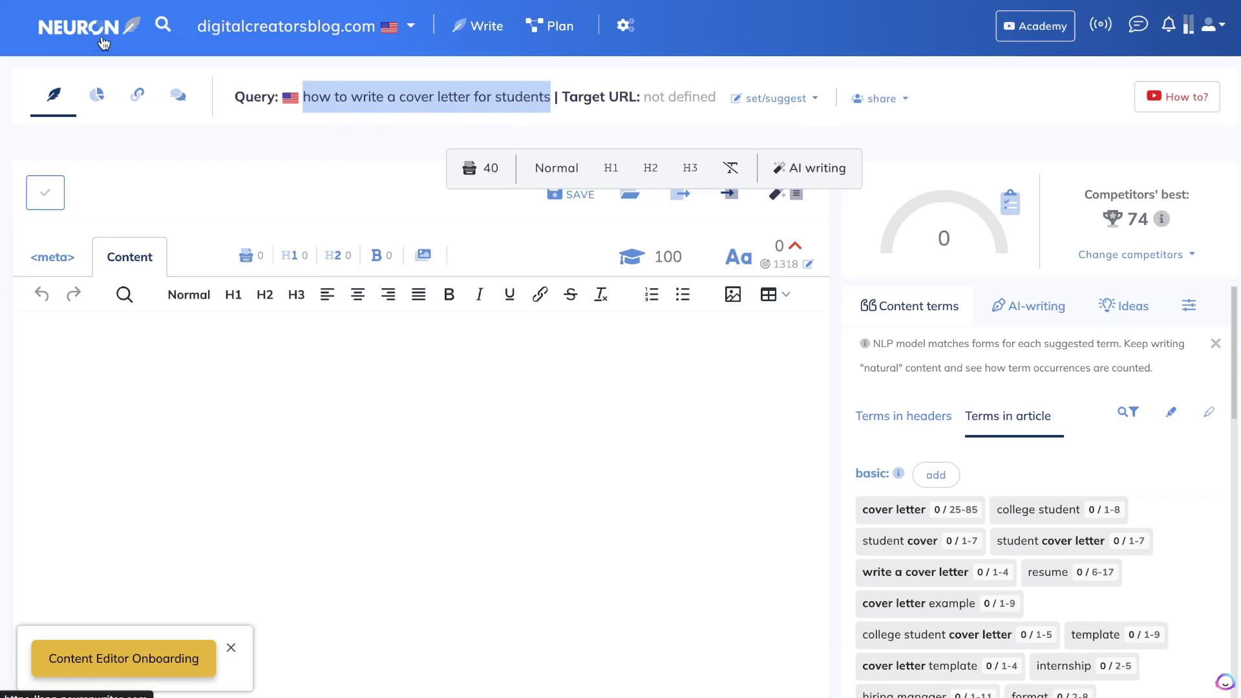
From the project's query list, dismiss New query and open the student cover letter query's editor
left_click(213, 227)
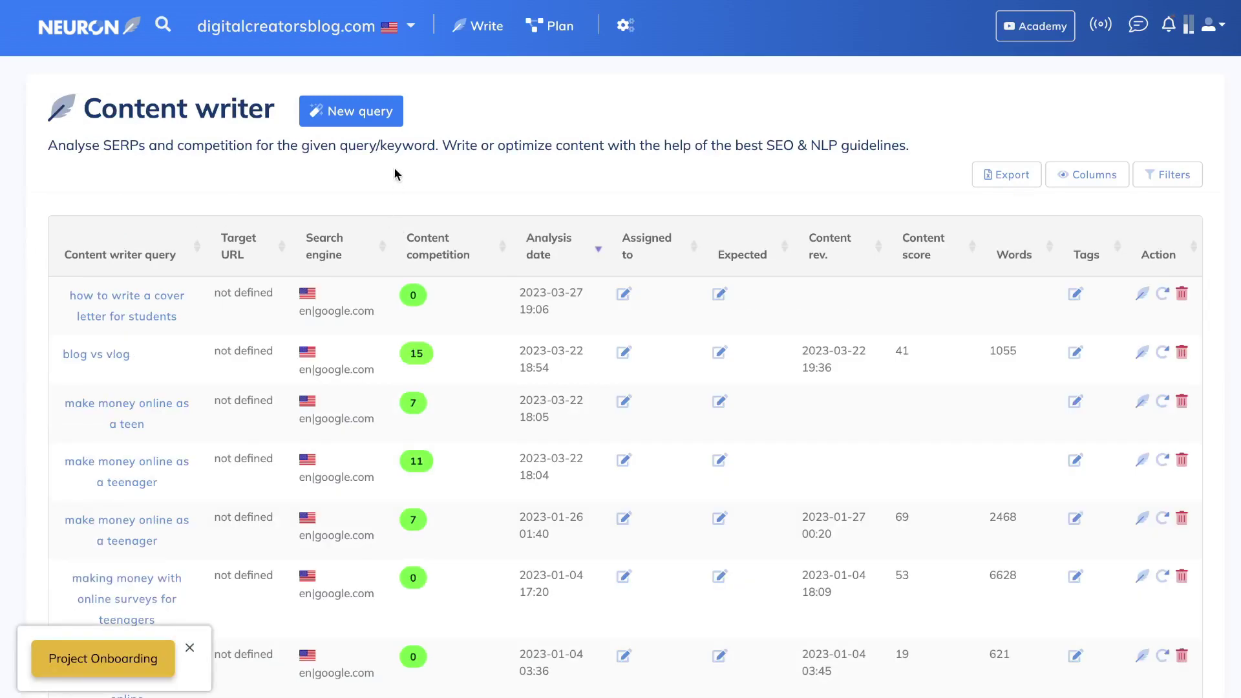
left_click(388, 124)
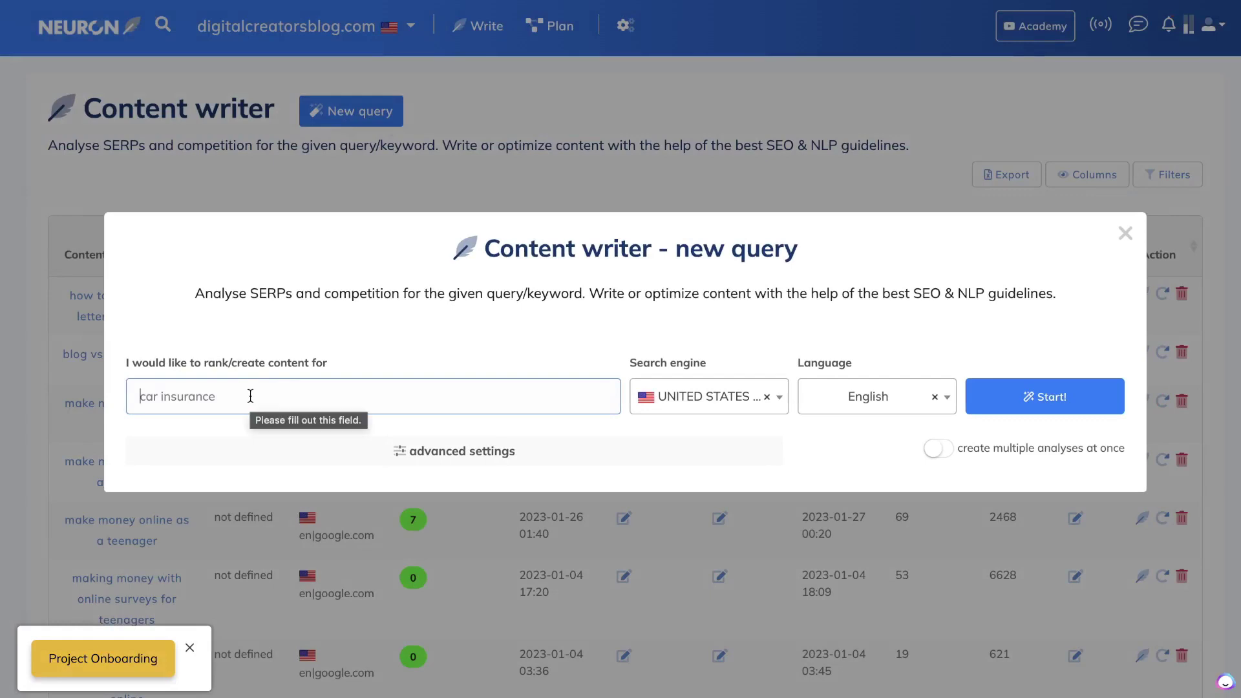
left_click(1126, 234)
left_click(143, 314)
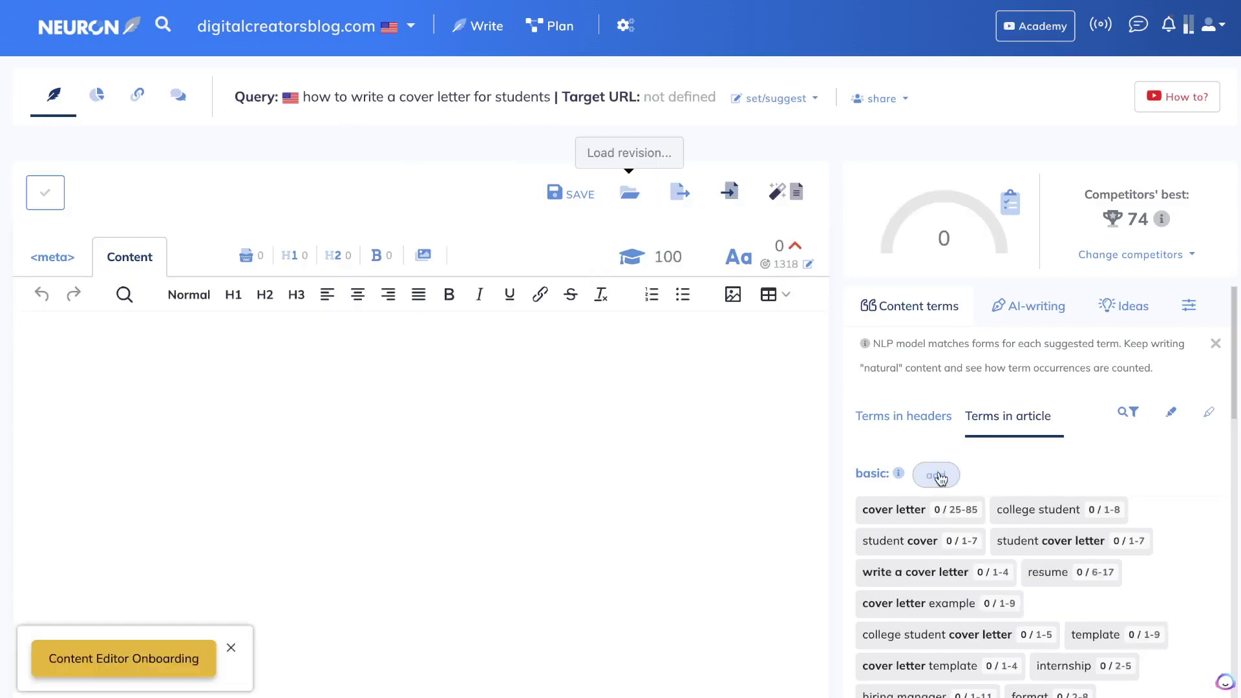
Switch Content terms to Terms in headers and scroll through the H1 and H2 term suggestions
scroll(933, 470, "down", 3)
scroll(1146, 472, "up", 3)
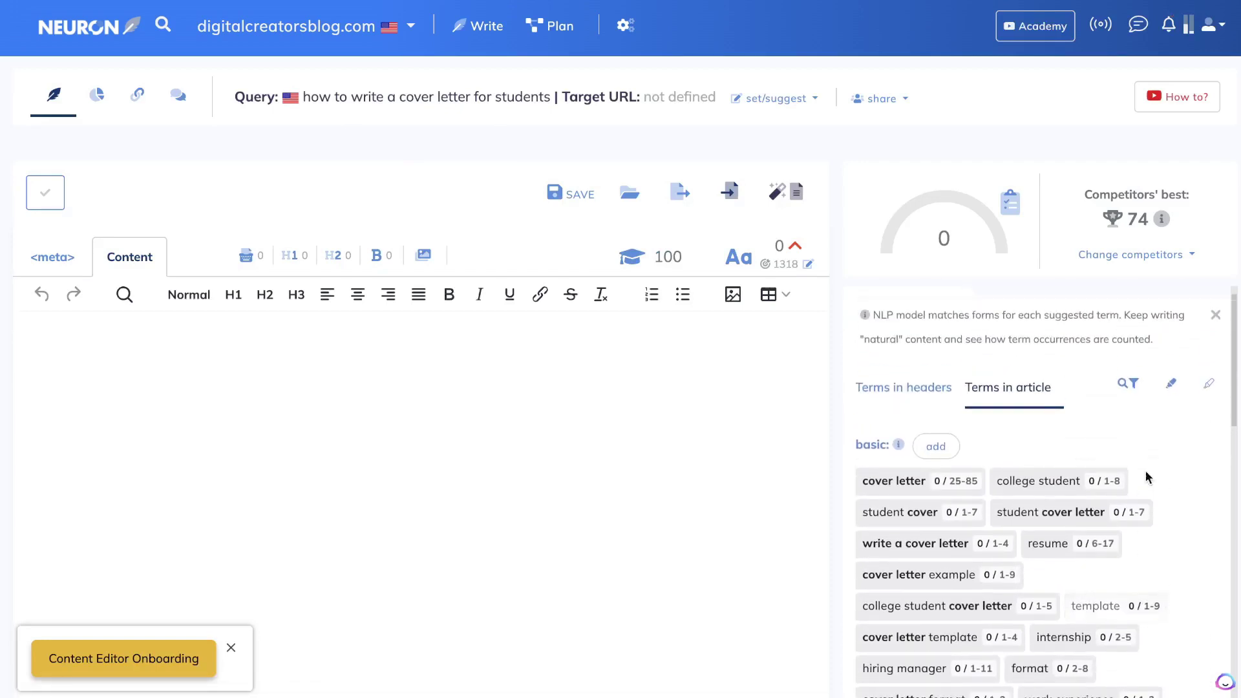
scroll(1025, 424, "down", 1)
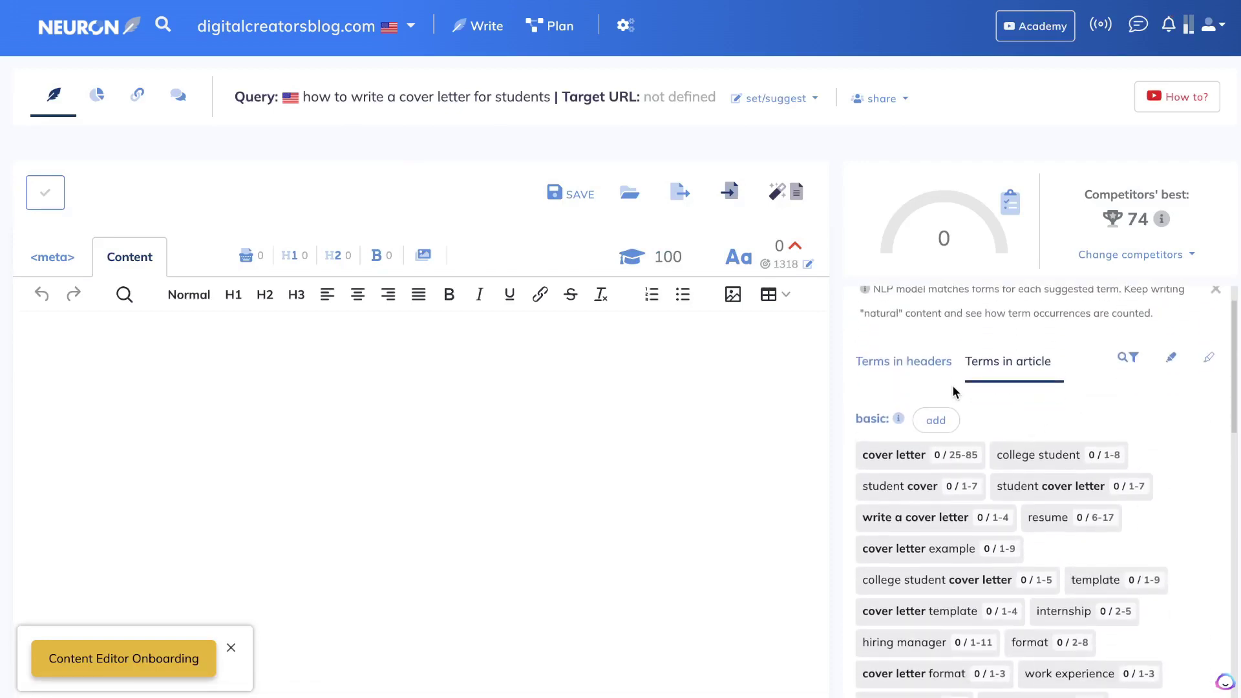
left_click(913, 361)
scroll(1097, 409, "down", 1)
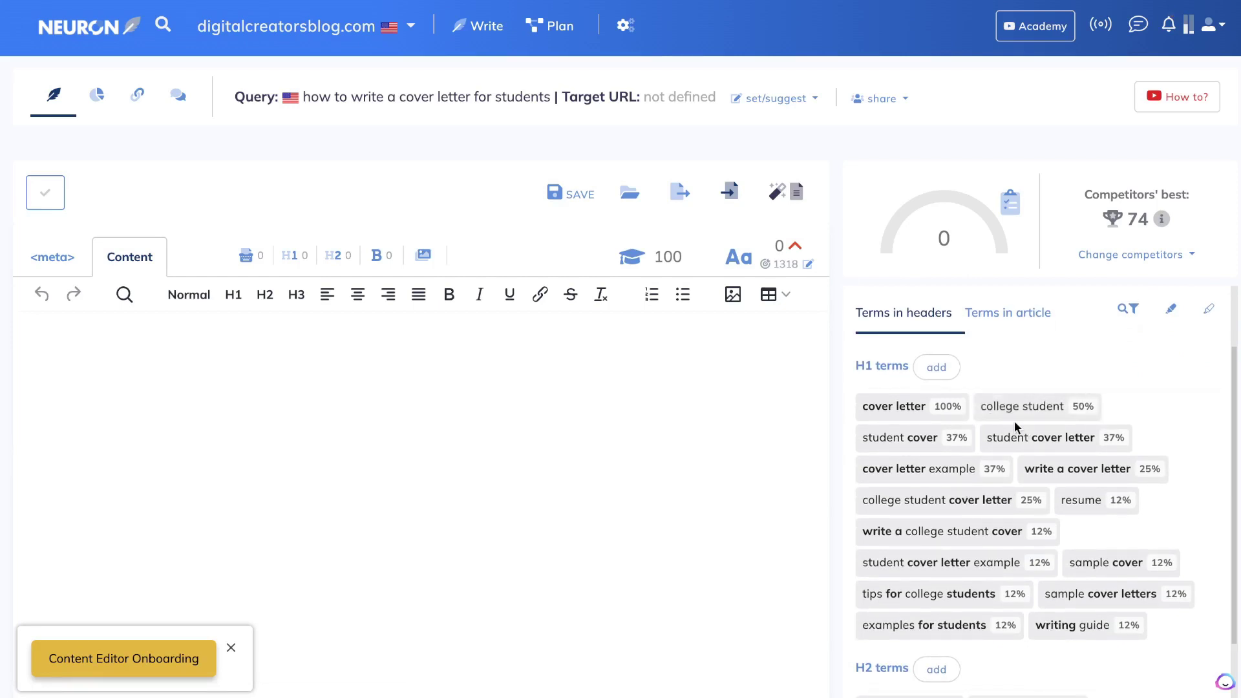
scroll(1014, 421, "down", 2)
scroll(1123, 452, "down", 1)
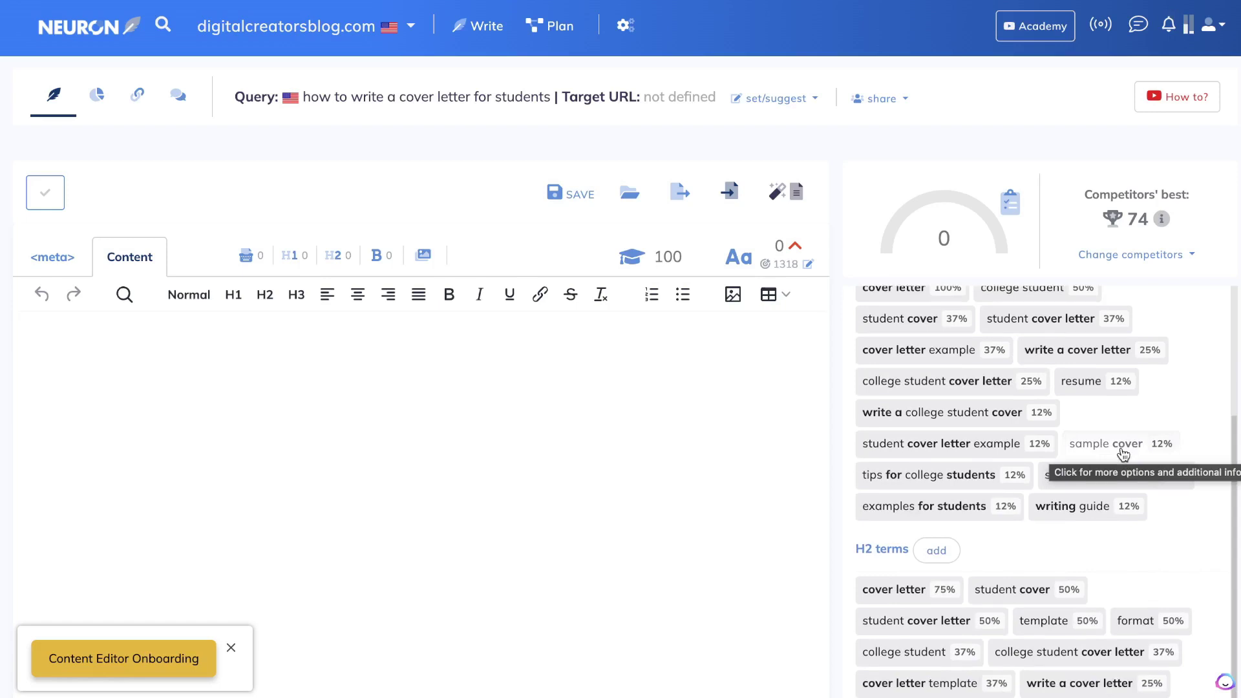
scroll(1123, 452, "up", 1)
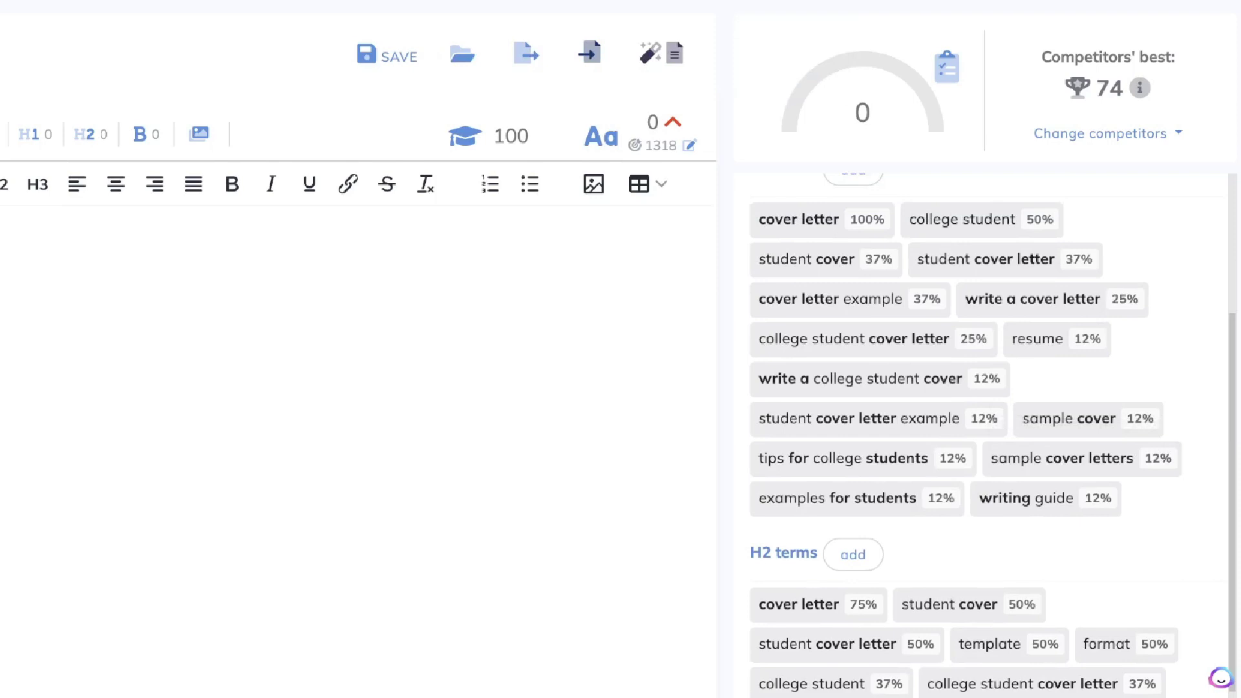
scroll(928, 269, "up", 1)
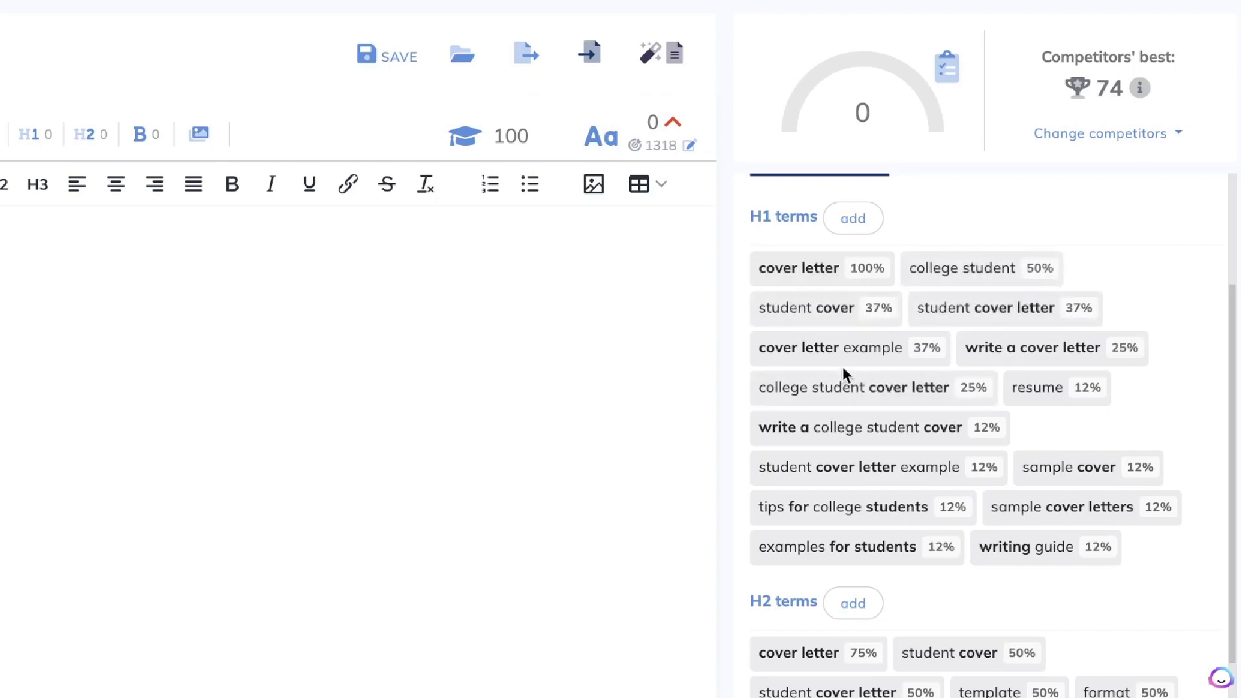
scroll(923, 361, "up", 2)
Show Terms in article and review basic terms like resume 0 / 6-17 and internship 0 / 2-5
left_click(945, 246)
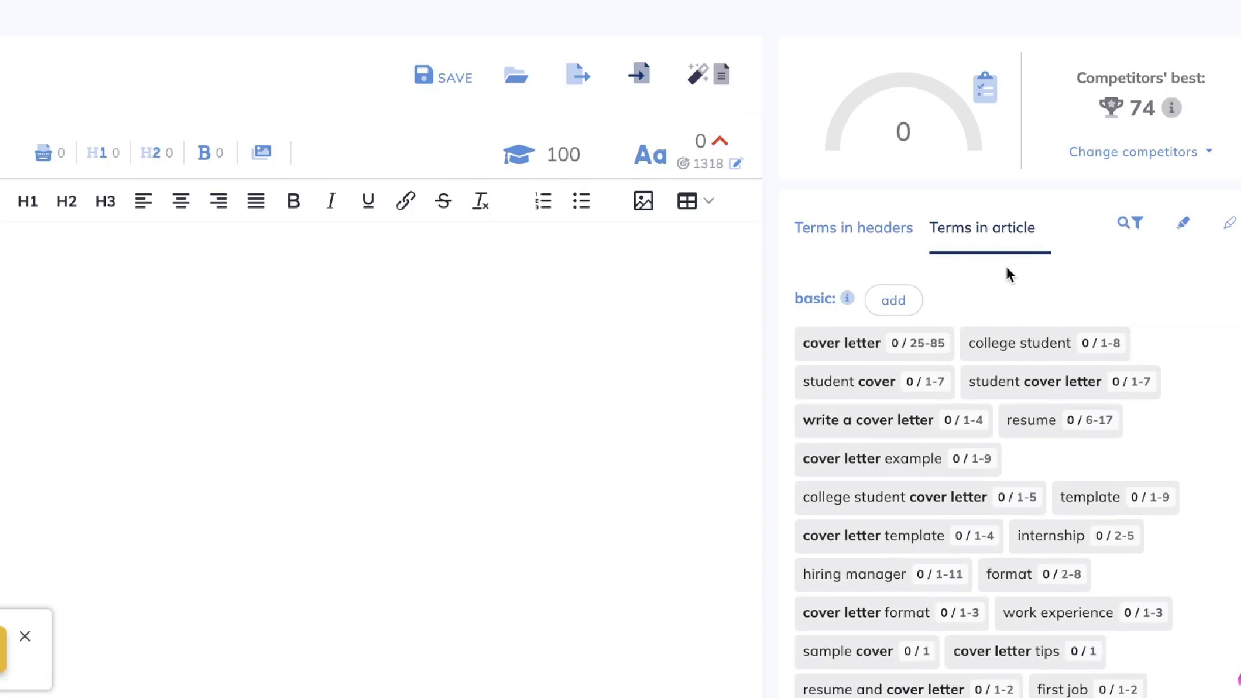
scroll(1005, 278, "down", 1)
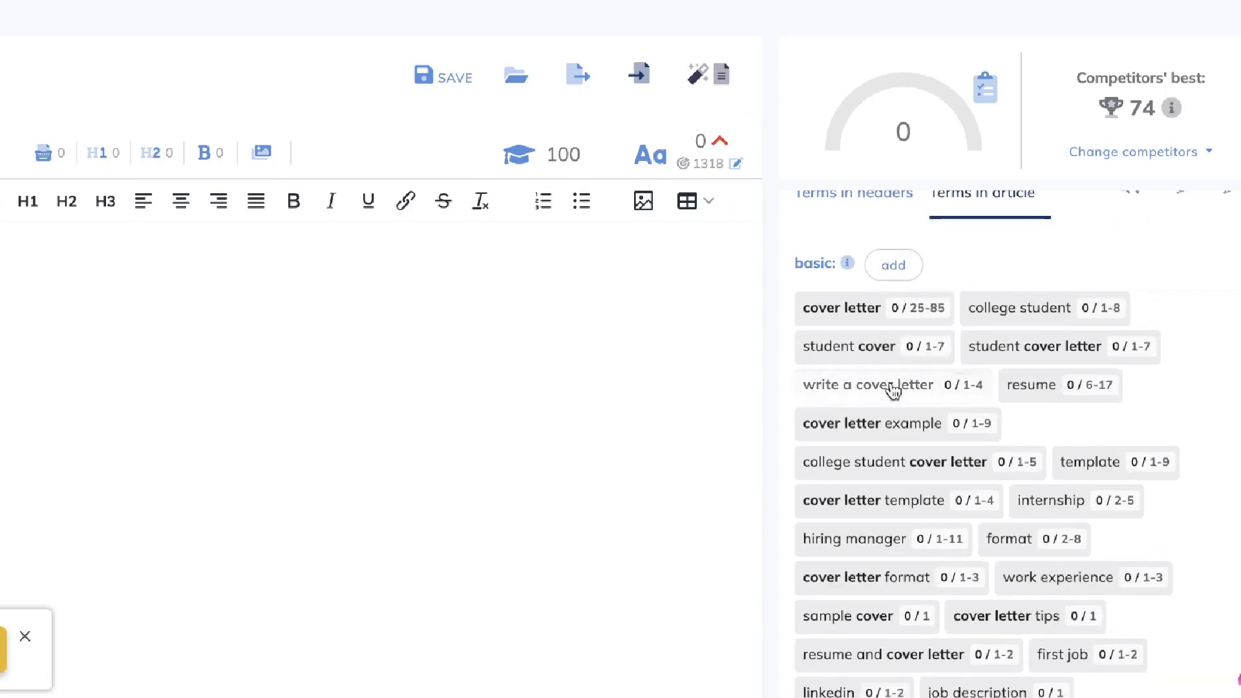
scroll(894, 391, "down", 1)
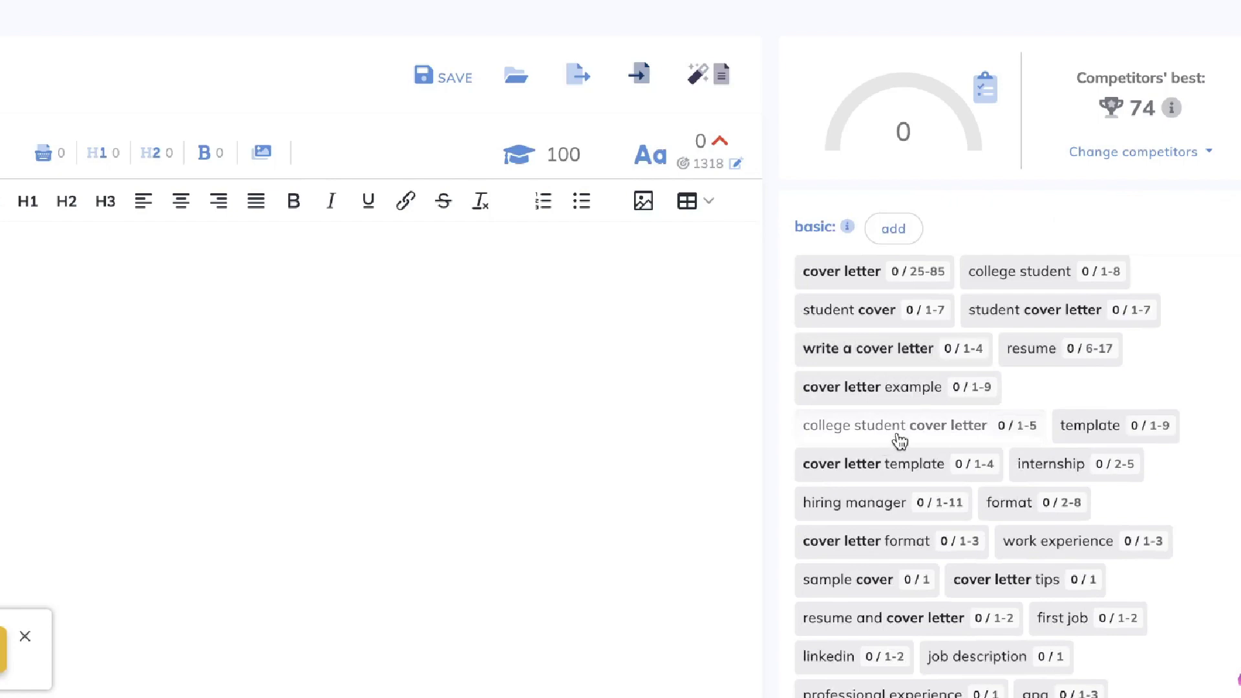
scroll(957, 439, "down", 1)
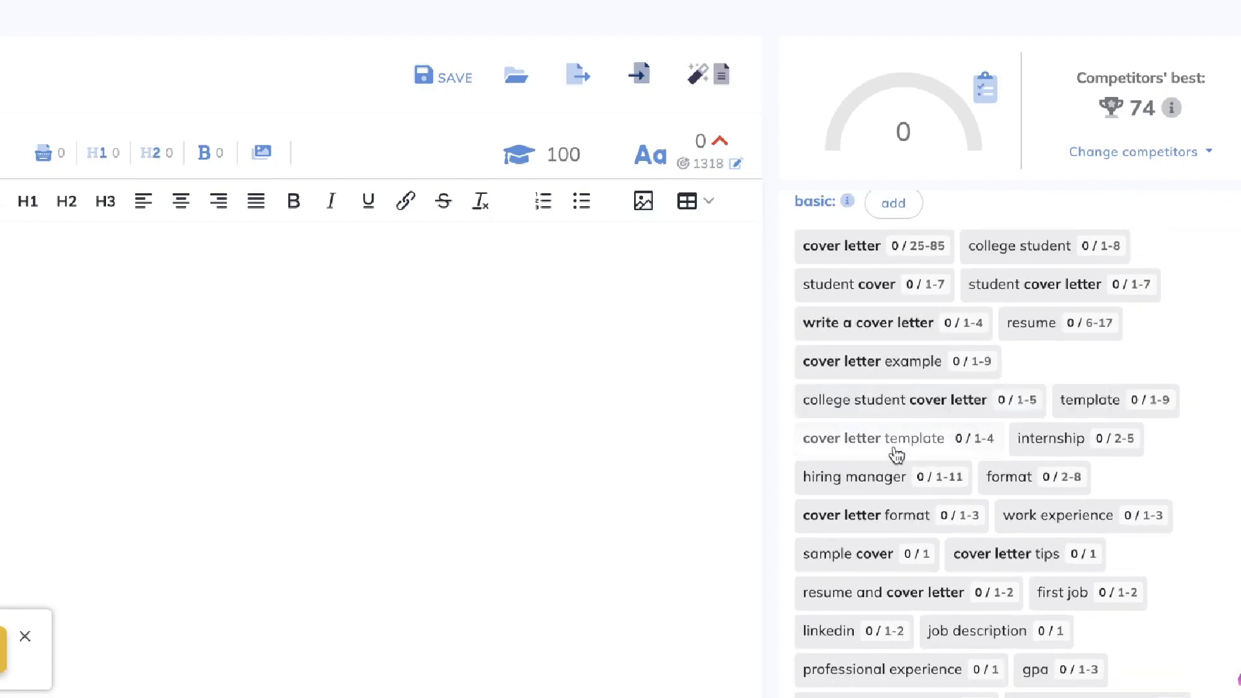
scroll(896, 455, "down", 8)
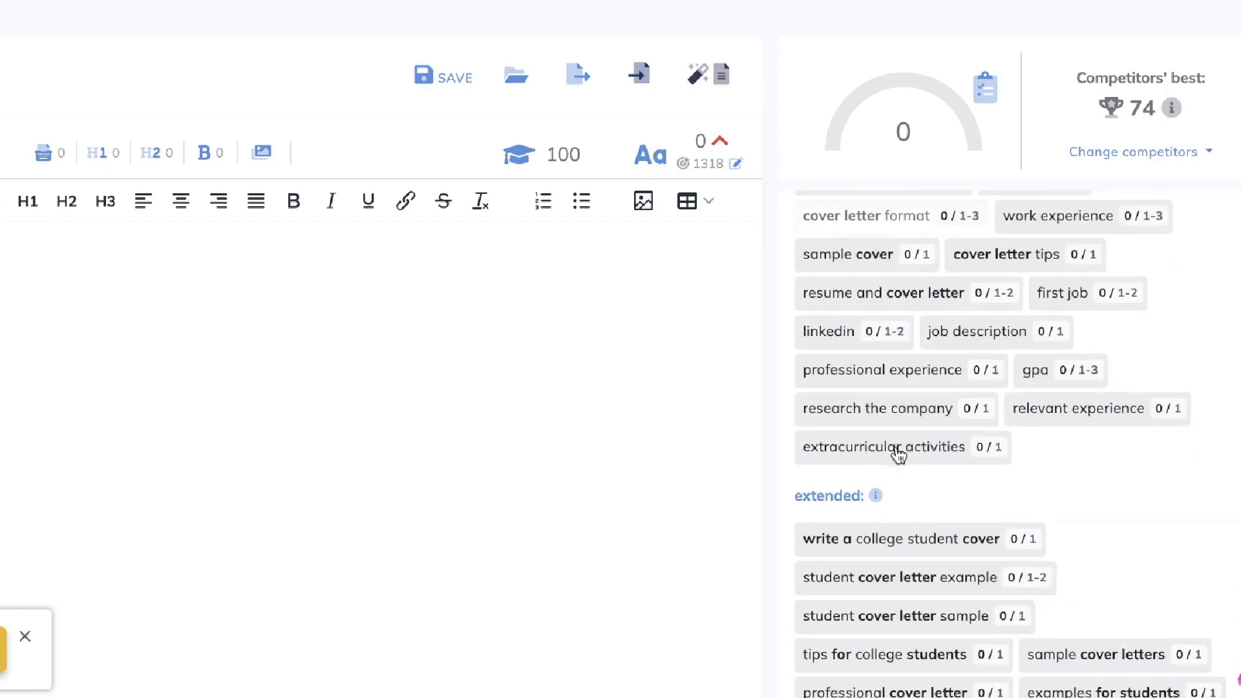
scroll(992, 315, "up", 7)
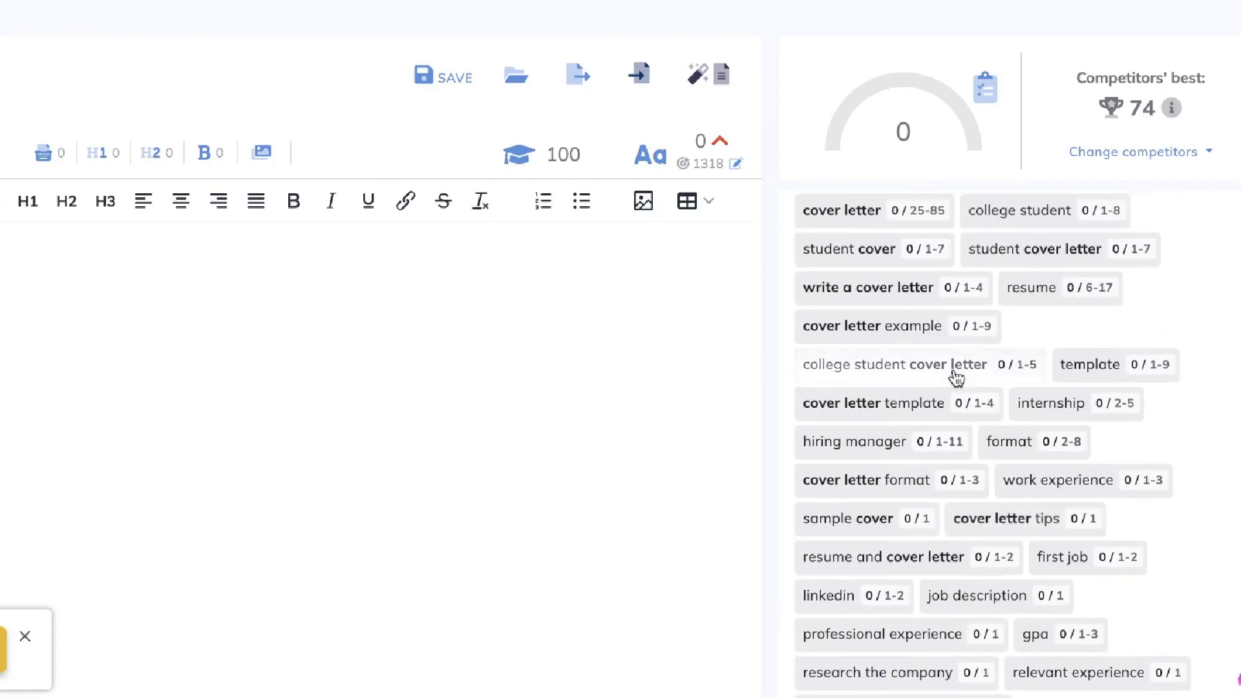
scroll(993, 423, "up", 2)
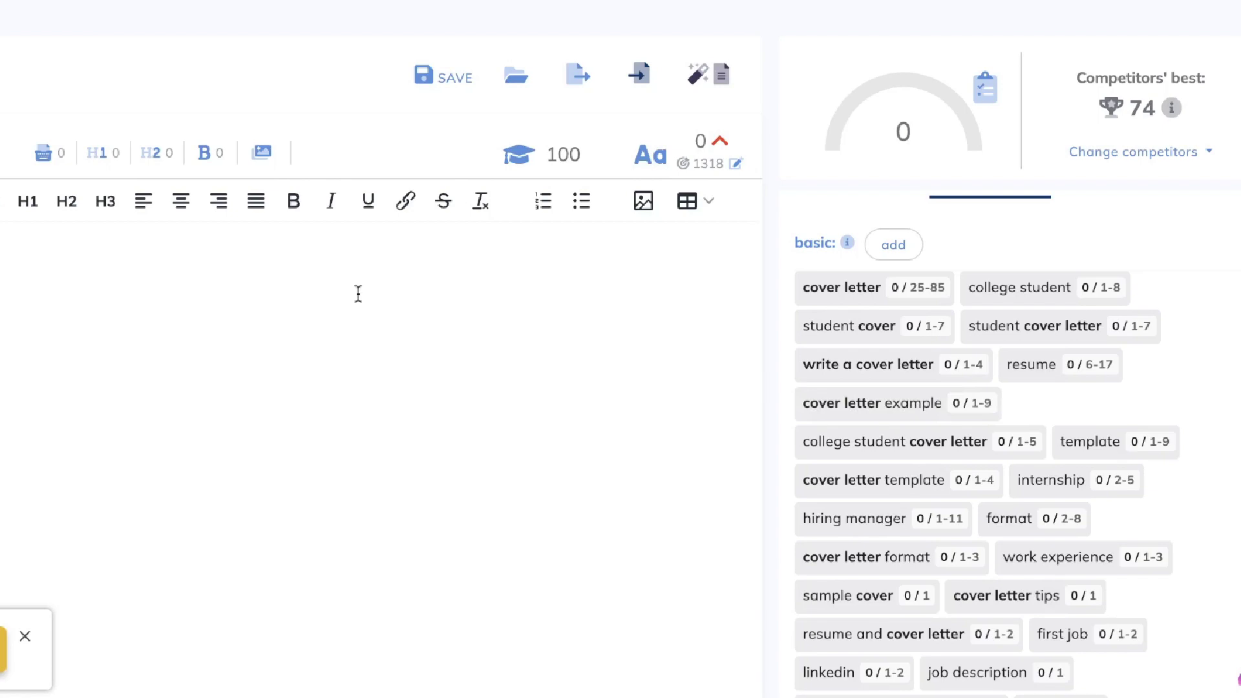
scroll(358, 293, "down", 1)
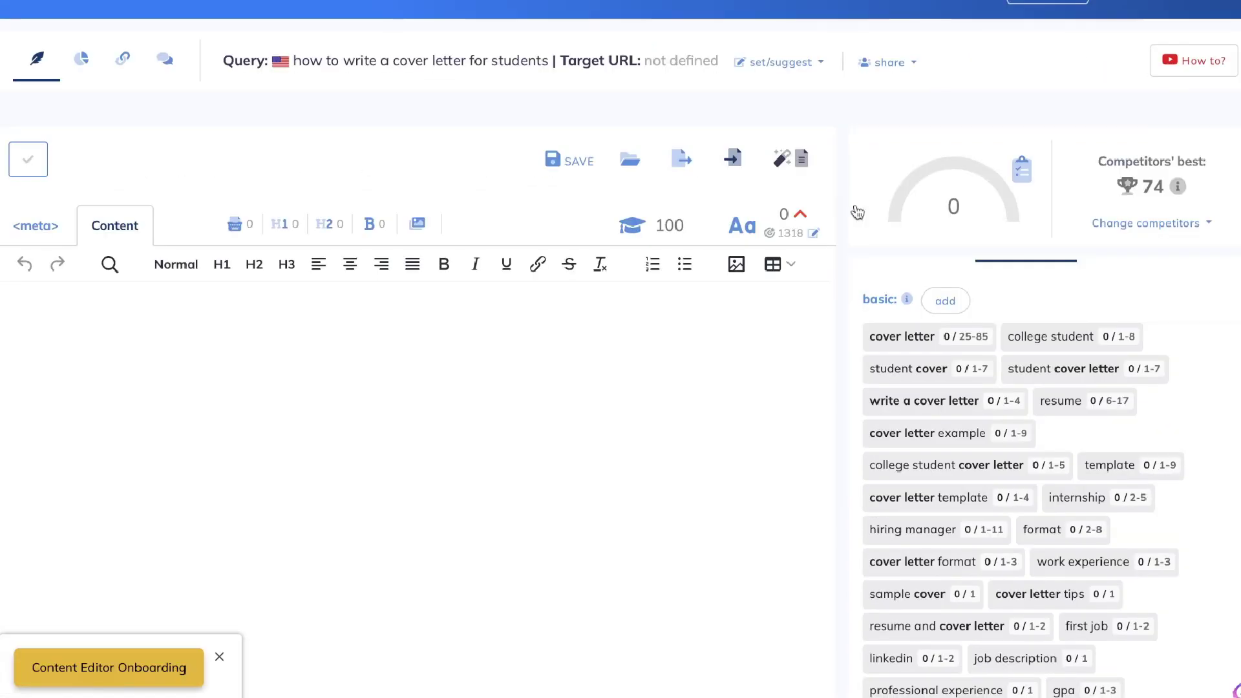
Create the article draft for the query and select the query text in its title
left_click(711, 41)
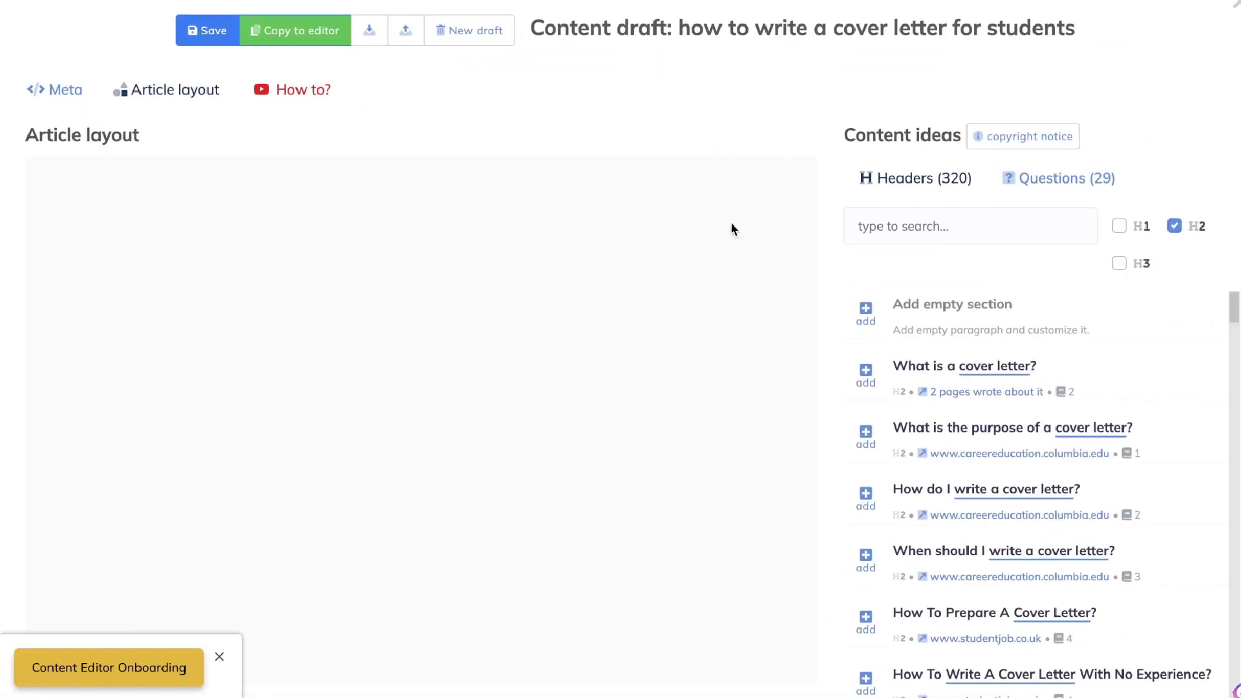
scroll(942, 388, "down", 2)
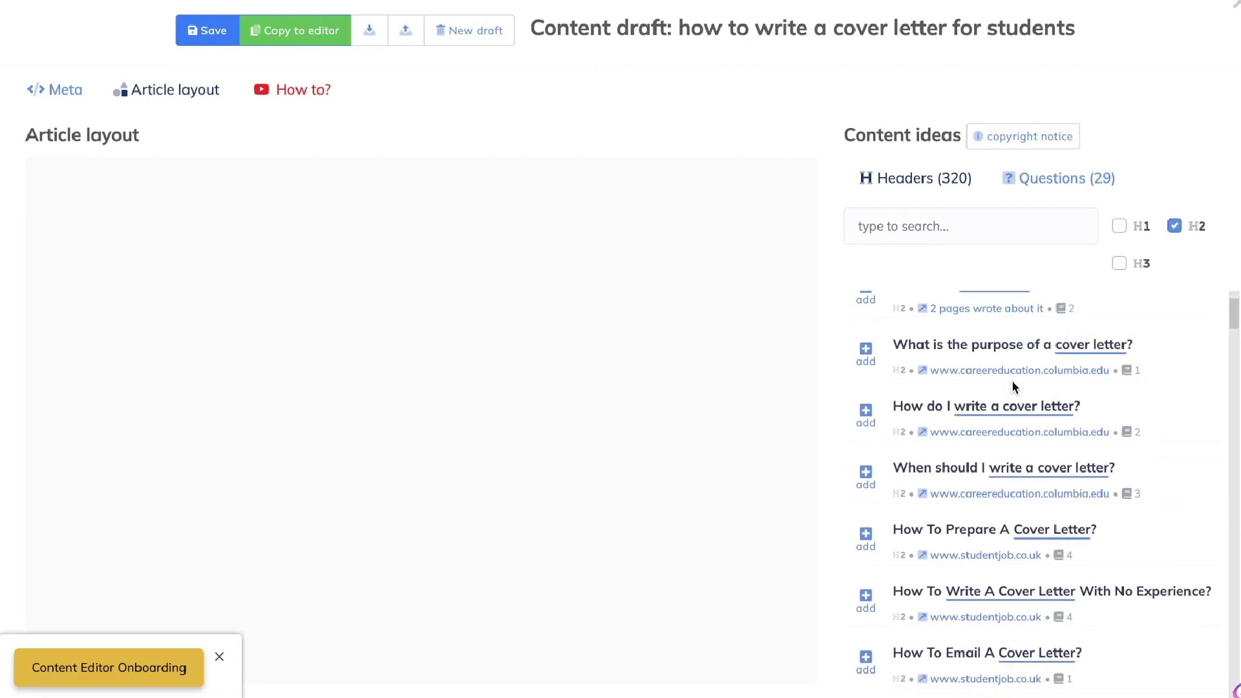
scroll(1013, 386, "up", 1)
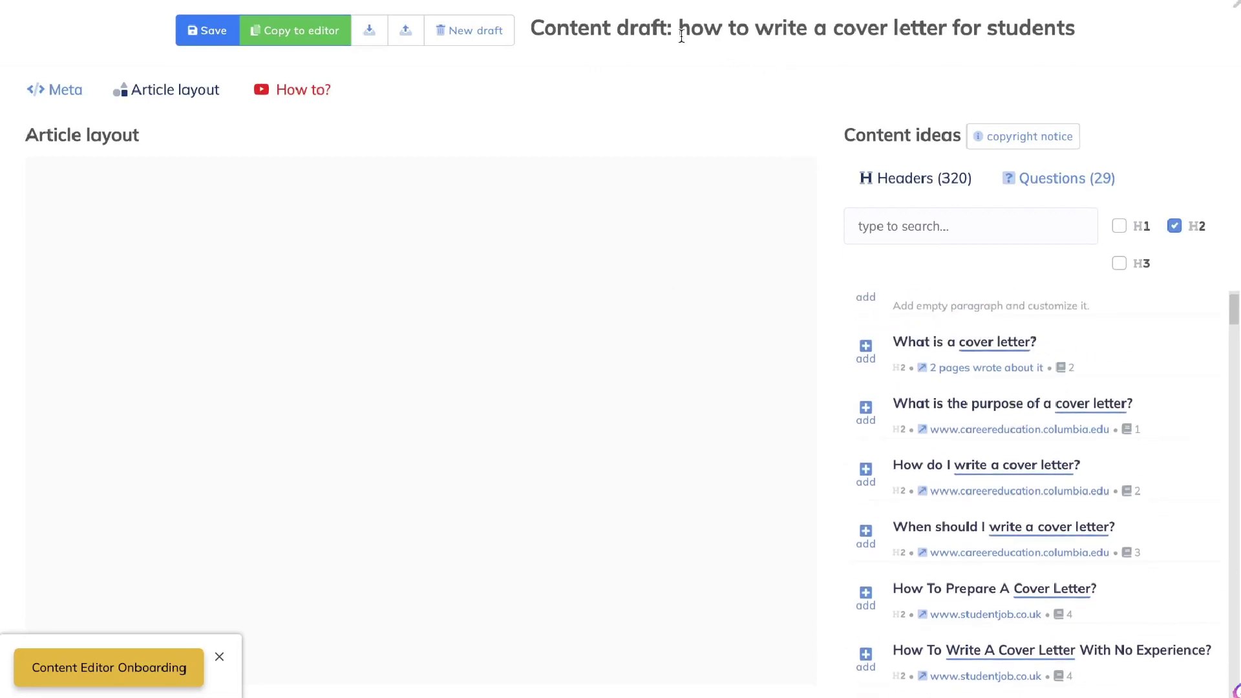
left_click_drag(677, 30, 1093, 40)
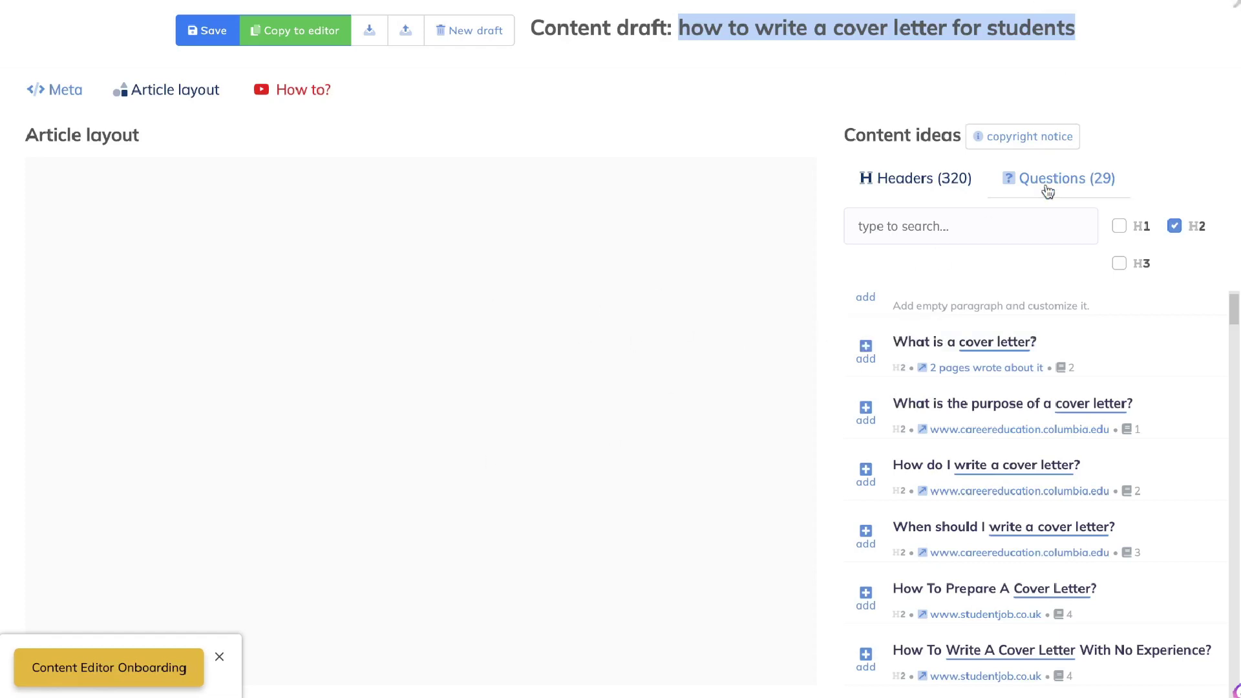
Add the zippia and zety H1 headers and 'How to Write a Cover Letter' as sections, then hide H1 ideas
left_click(1119, 226)
scroll(1072, 346, "down", 1)
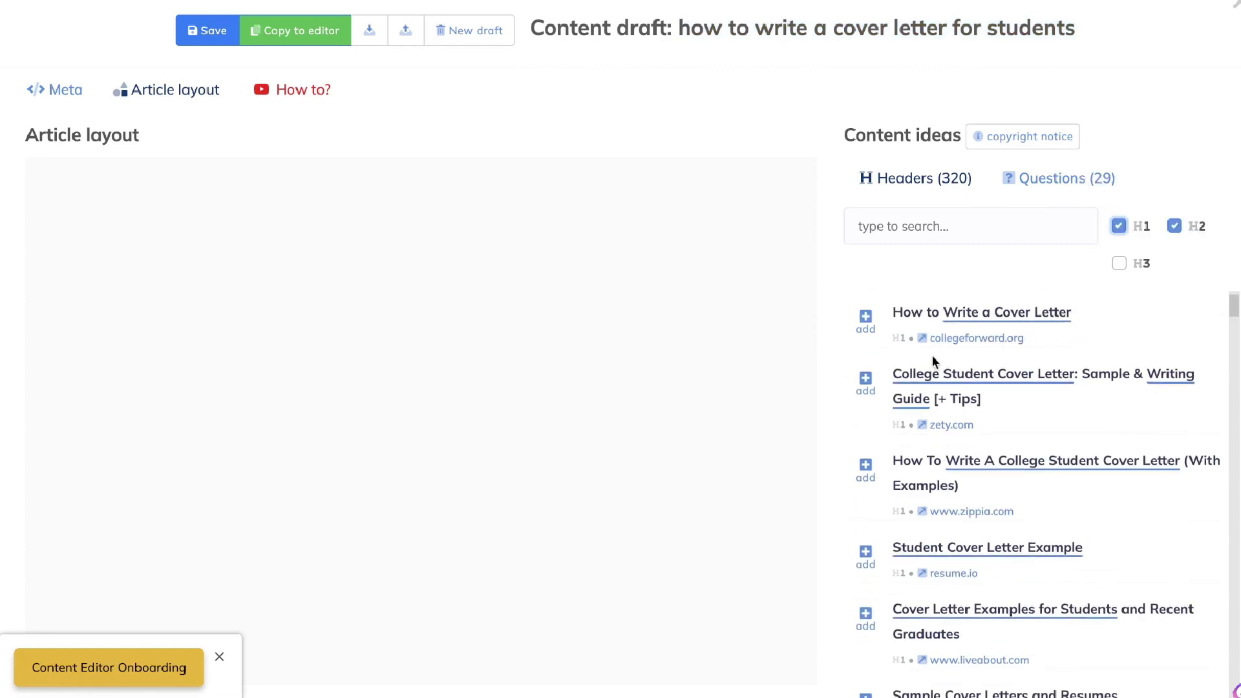
scroll(890, 362, "down", 1)
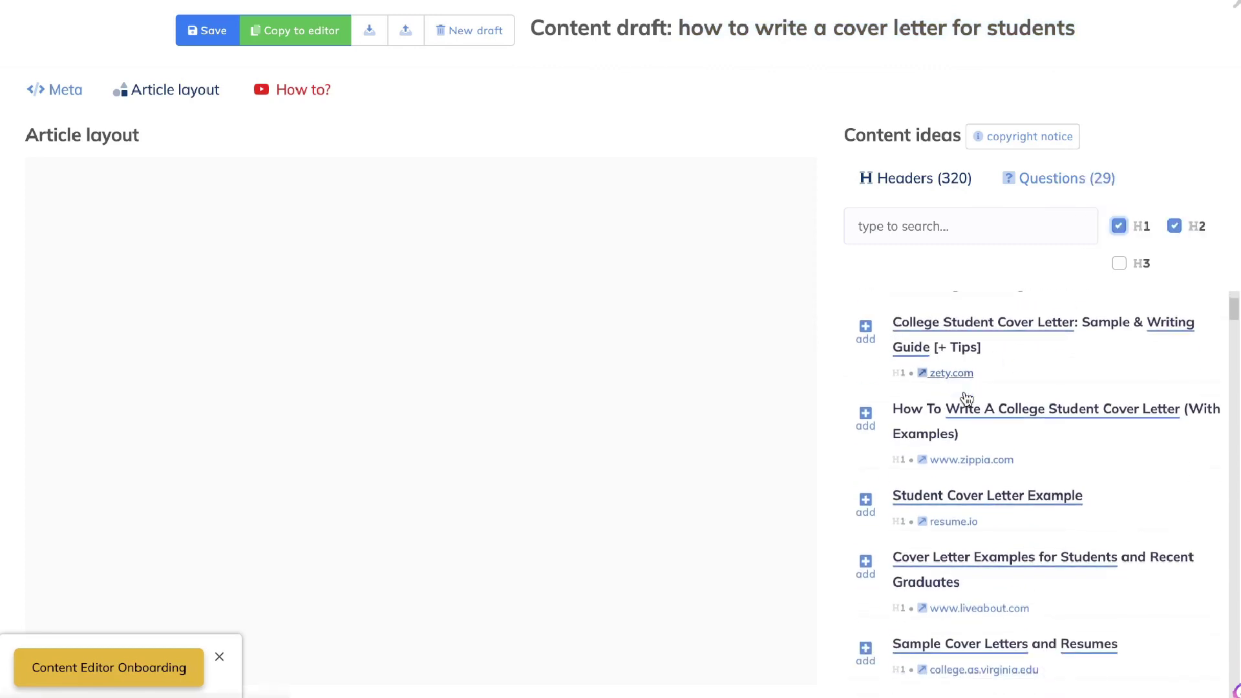
left_click(866, 417)
left_click(866, 331)
scroll(867, 331, "up", 1)
left_click(865, 327)
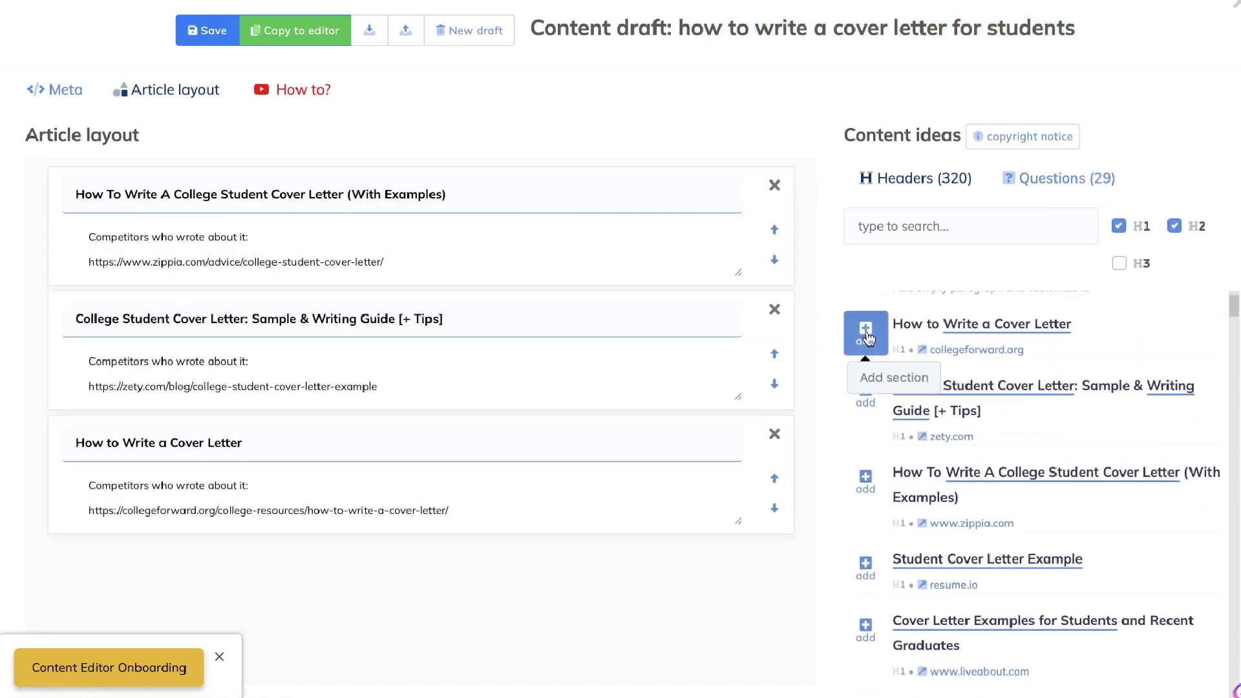
left_click(1119, 226)
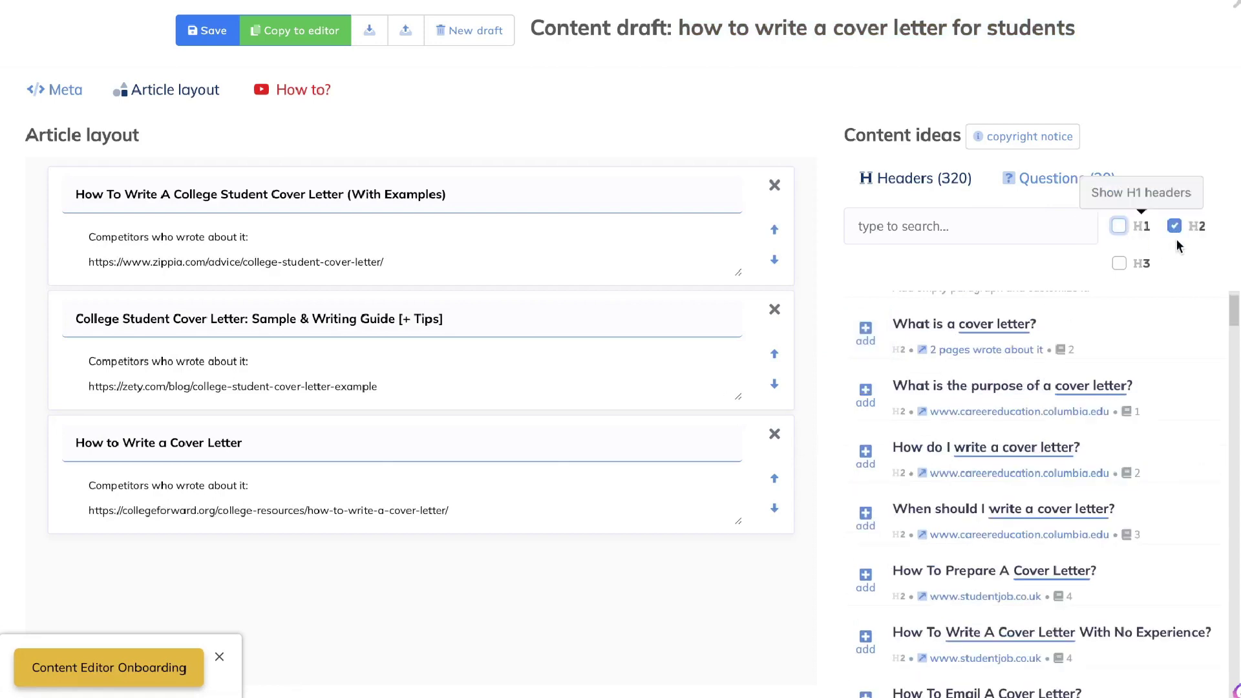
Add 'What is a cover letter?', its purpose, 'How do I write a cover letter?' and 'How To Prepare A Cover Letter?'
scroll(1061, 310, "down", 1)
left_click(866, 305)
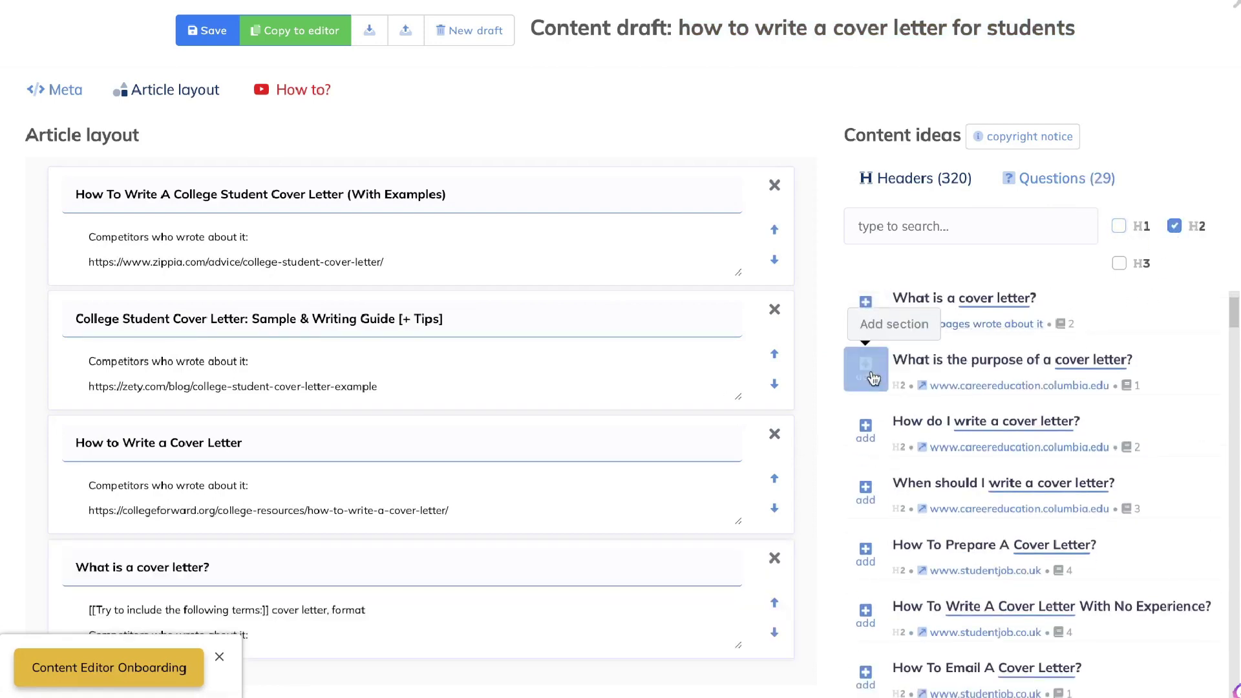
scroll(886, 387, "down", 1)
left_click(866, 398)
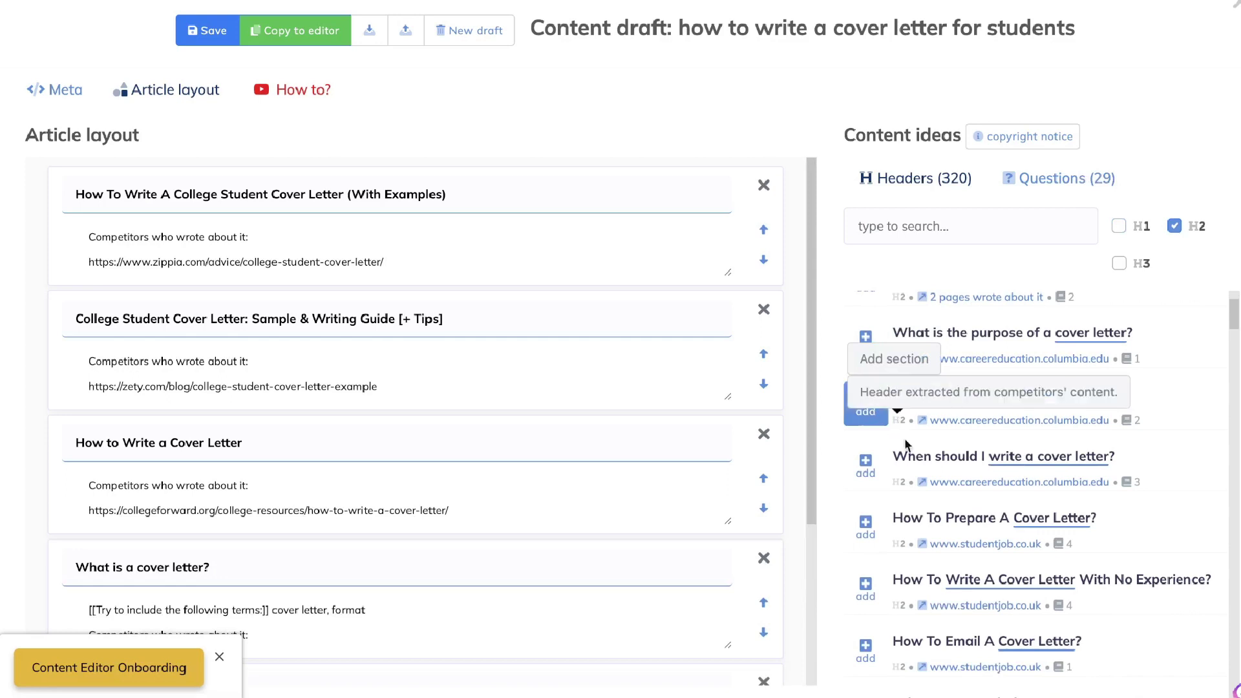
left_click(868, 464)
scroll(872, 470, "down", 3)
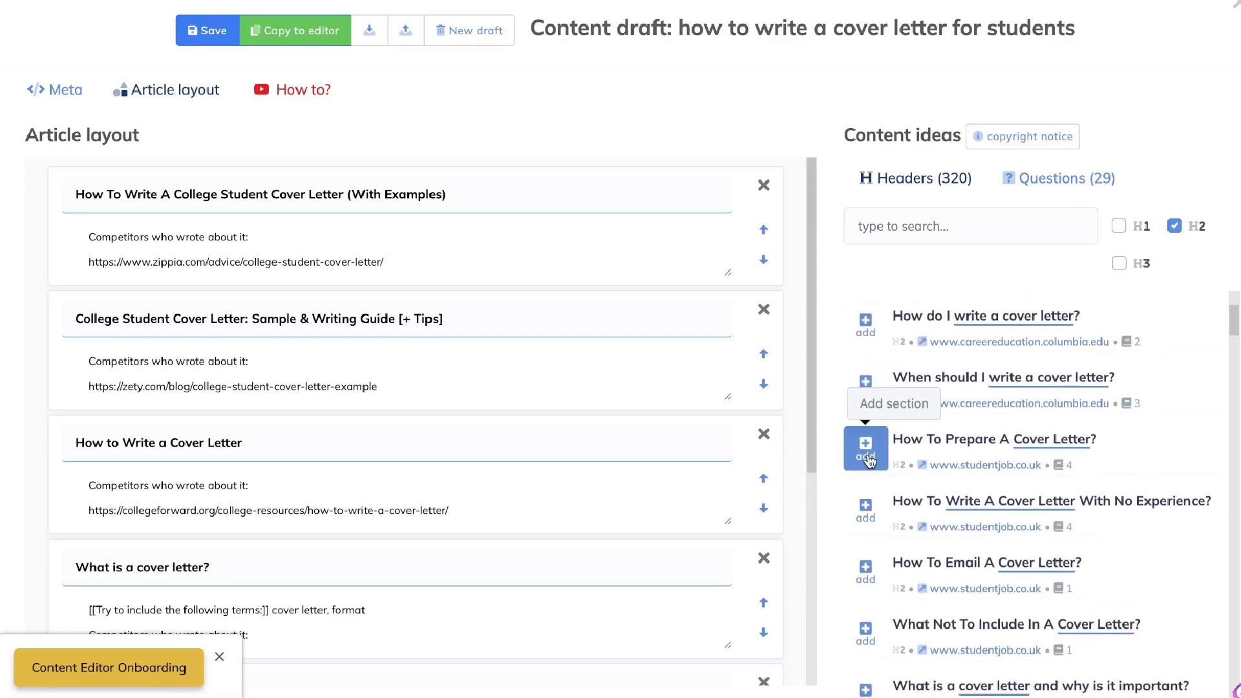
left_click(869, 466)
Add sections on no-experience cover letters, emailing one, what not to include, why it's important, and the next cover letter
scroll(917, 514, "down", 1)
left_click(865, 465)
scroll(866, 465, "down", 4)
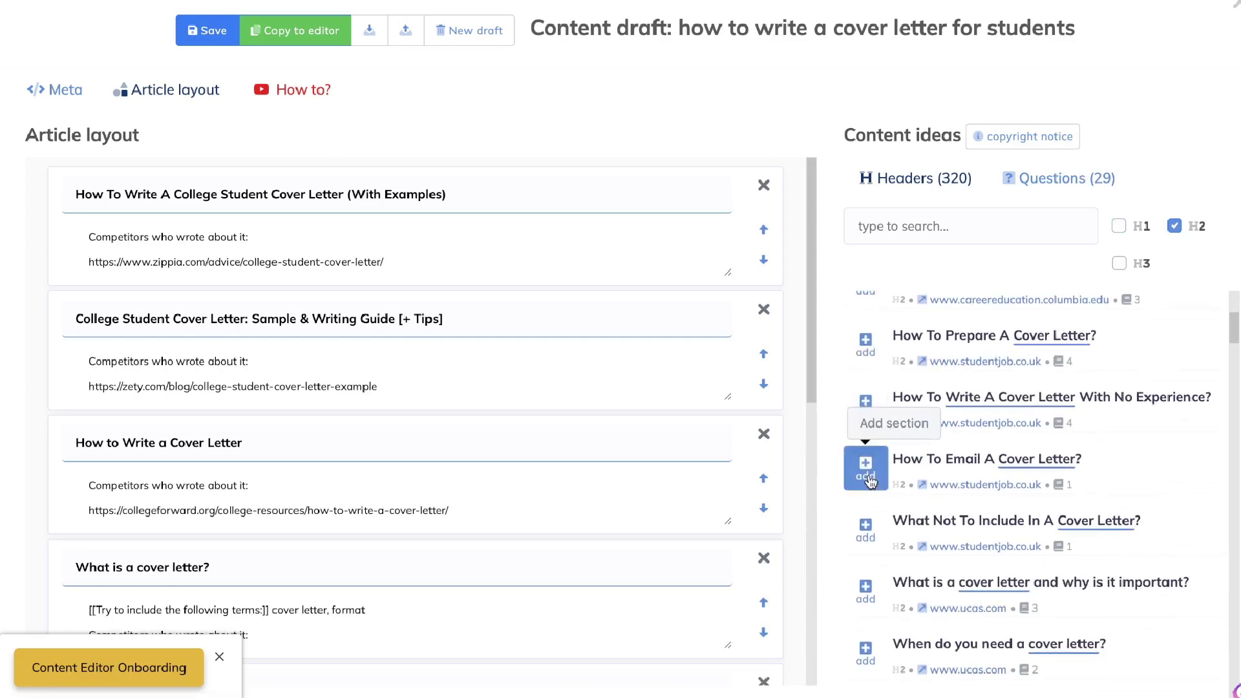
left_click(867, 478)
left_click(867, 478)
scroll(866, 472, "down", 5)
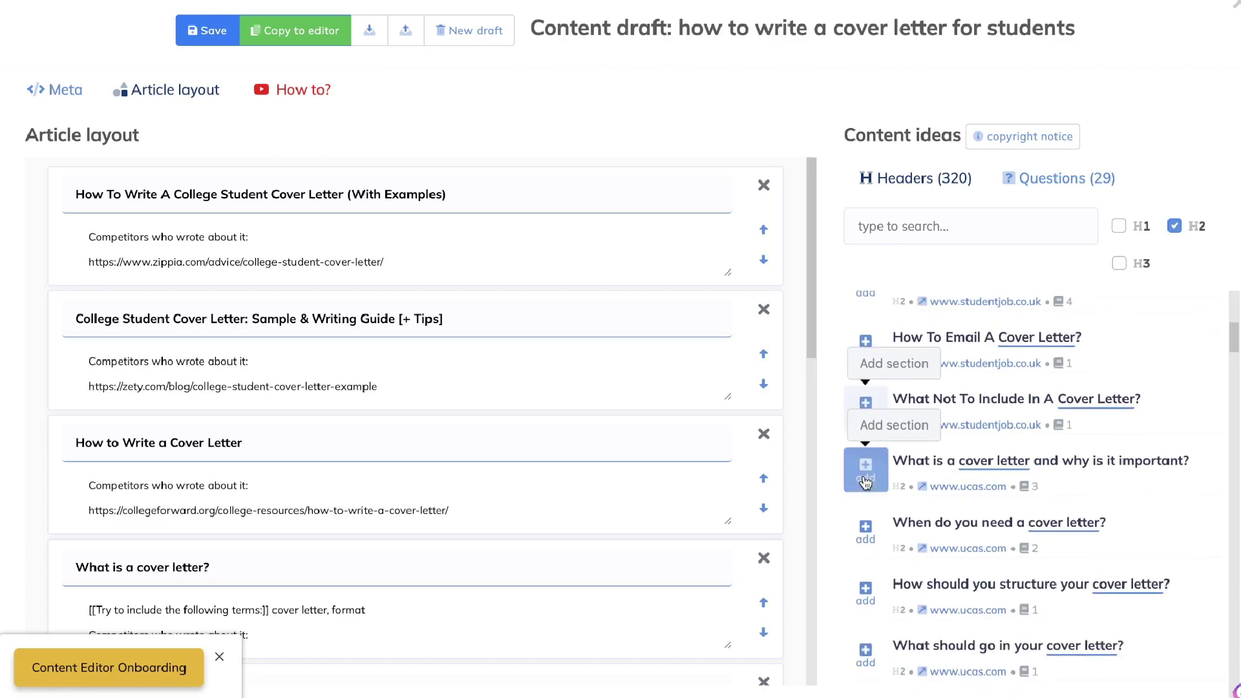
left_click(865, 432)
scroll(865, 430, "down", 4)
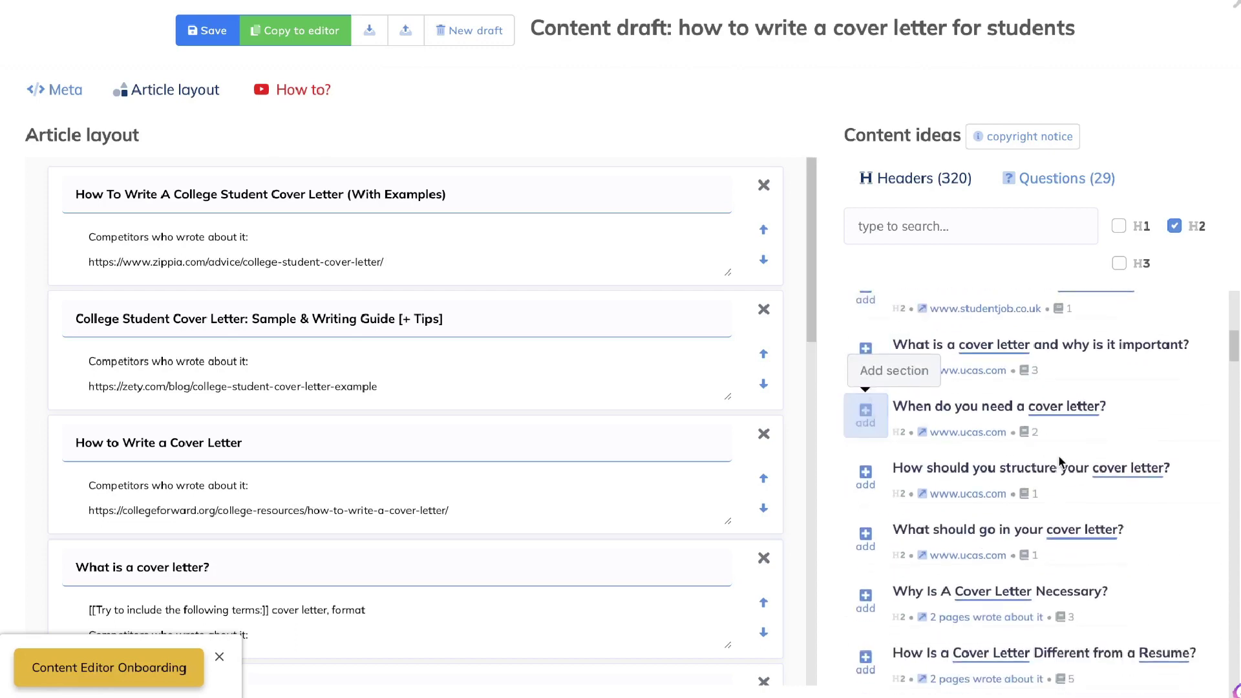
left_click(865, 433)
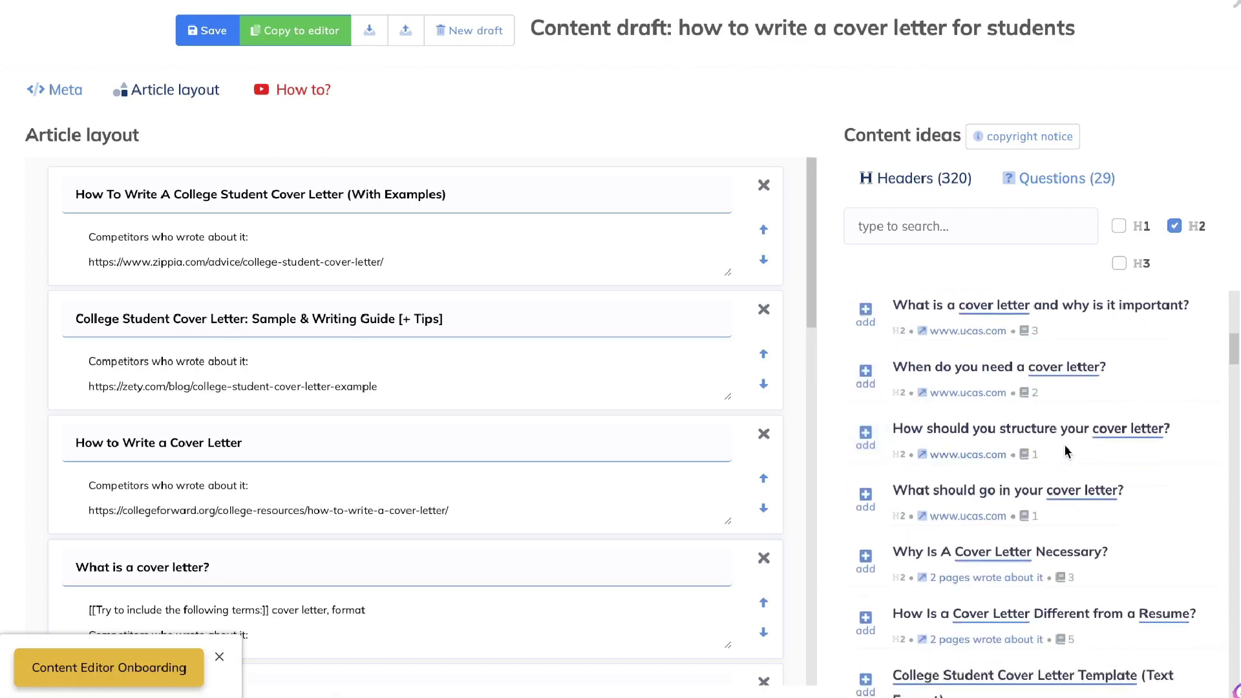
Browse H3 header ideas using the H3 filters, then switch the content ideas to suggested questions
scroll(1084, 425, "down", 3)
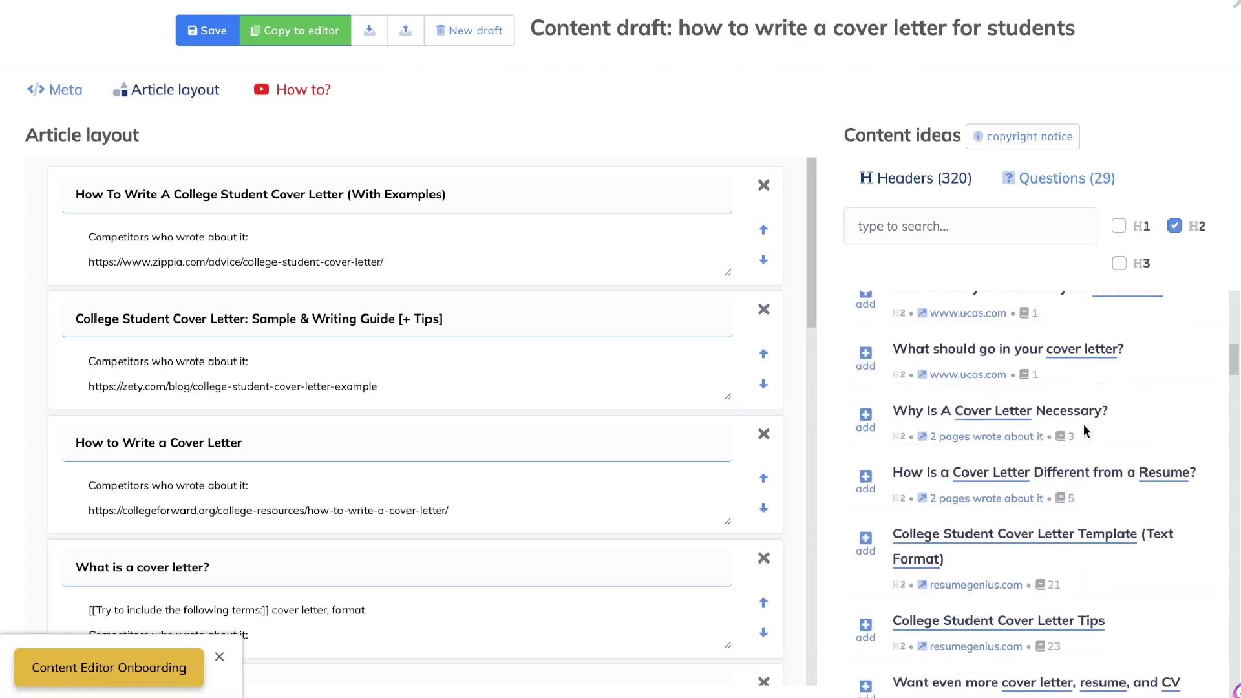
scroll(1080, 452, "down", 1)
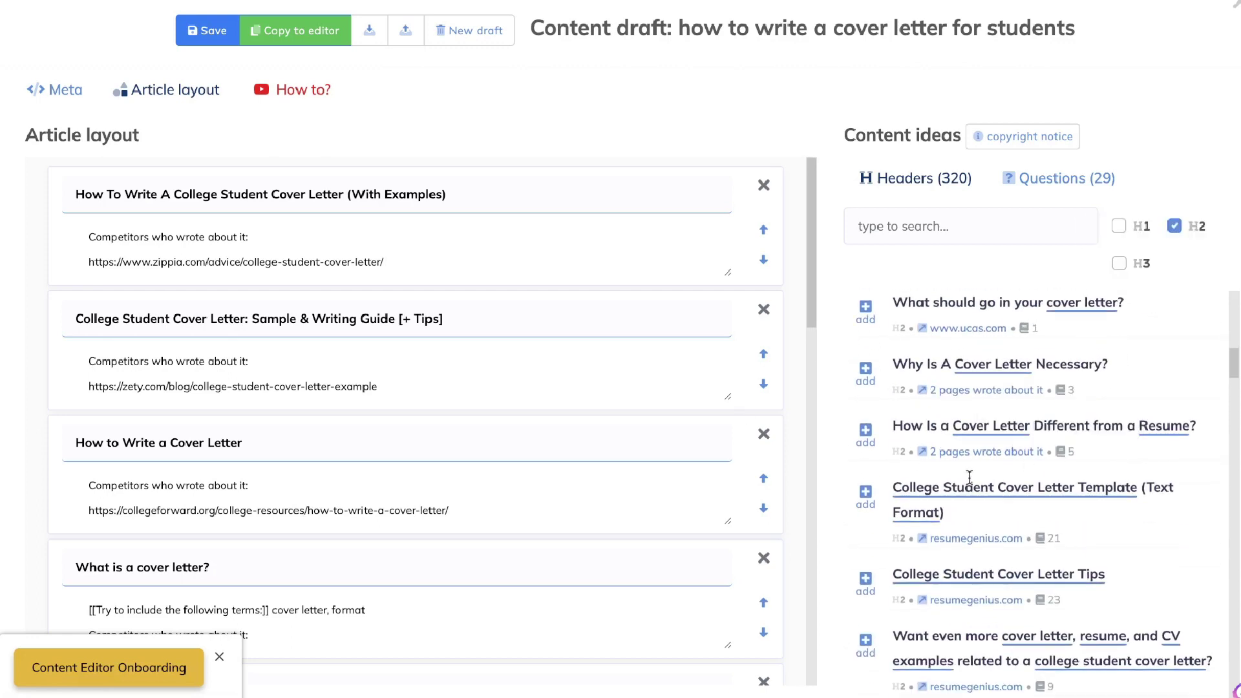
left_click(1117, 265)
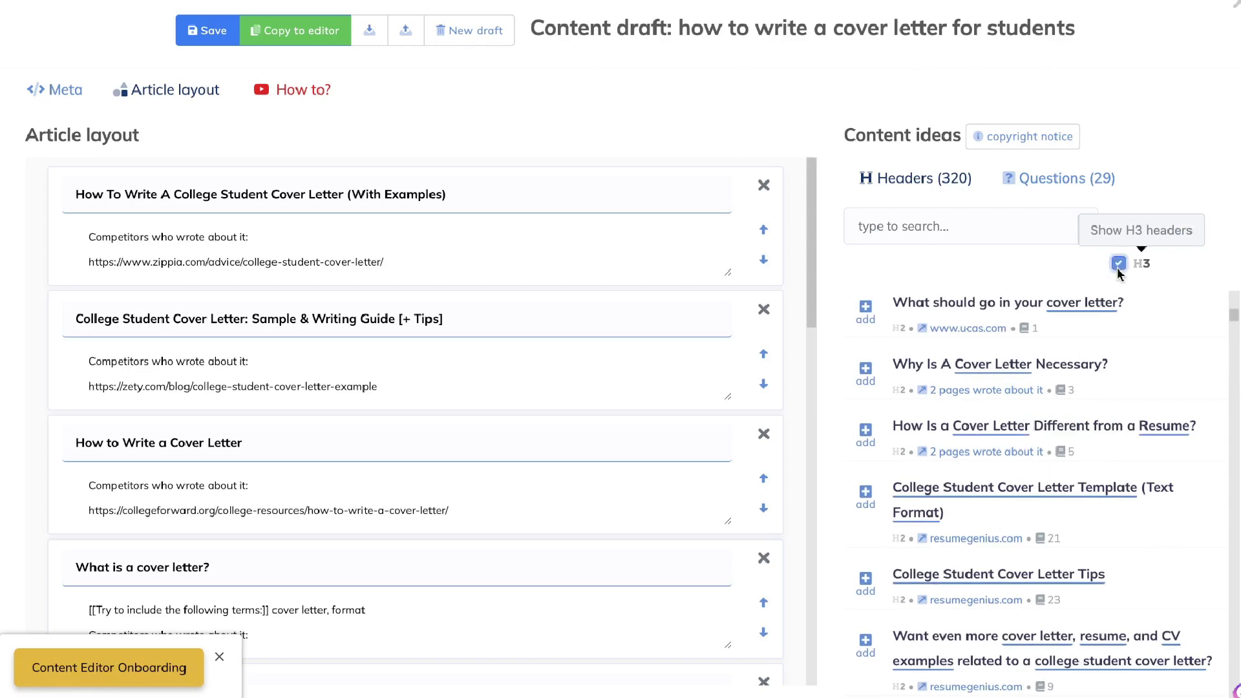
scroll(960, 484, "down", 1)
scroll(960, 483, "down", 3)
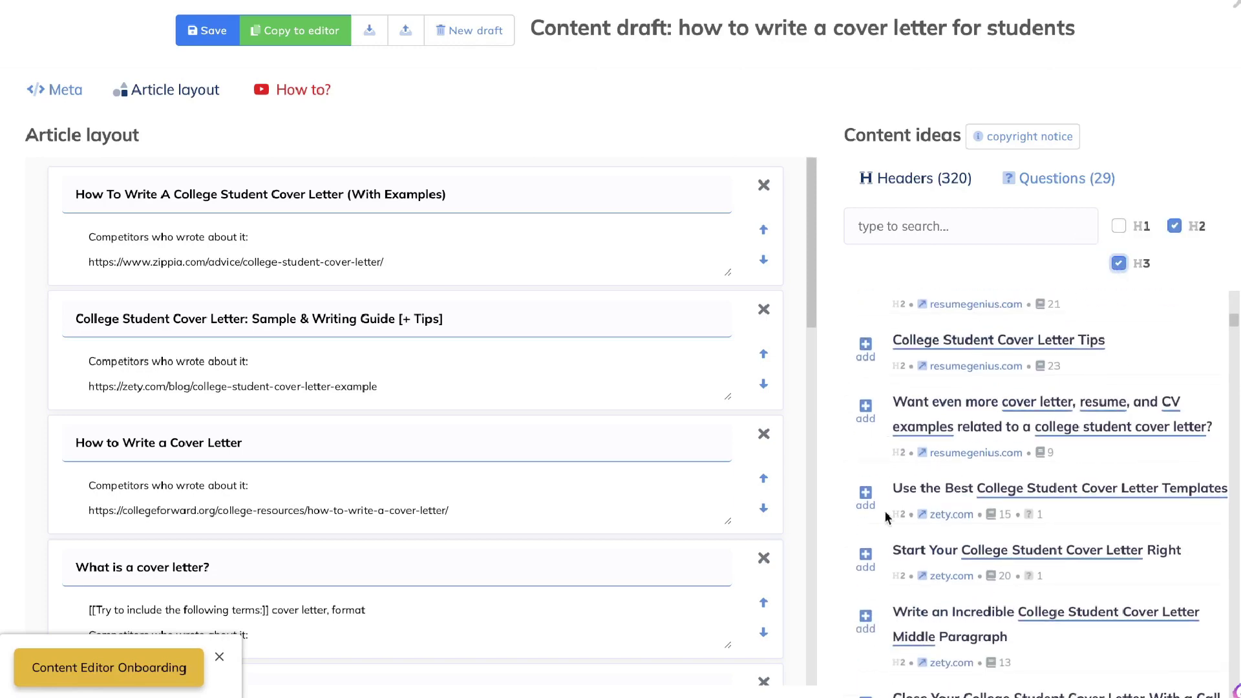
scroll(868, 500, "down", 3)
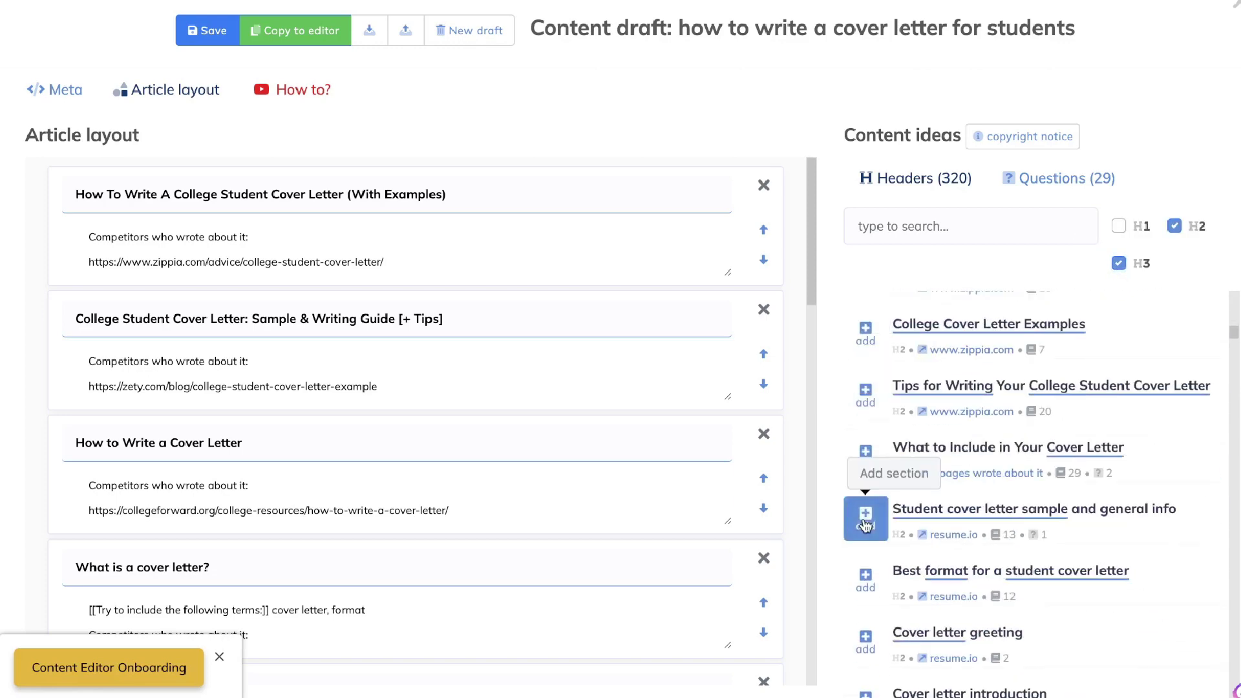
scroll(867, 504, "down", 3)
left_click(1174, 227)
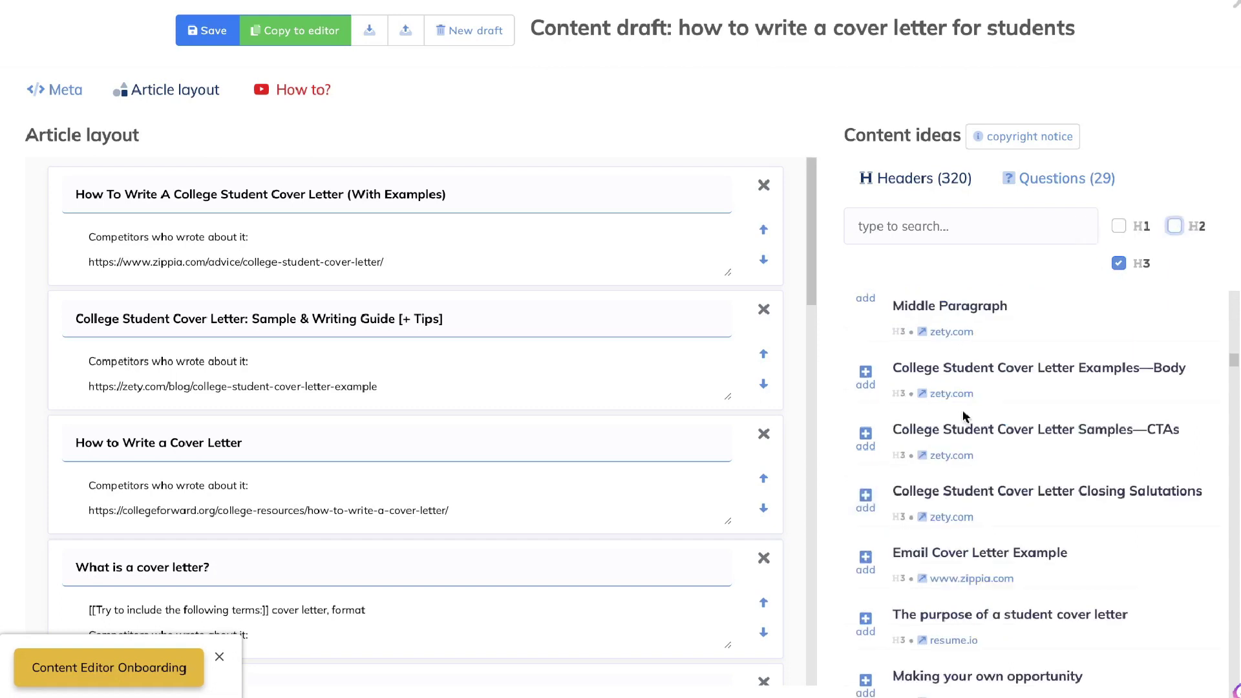
scroll(963, 409, "down", 3)
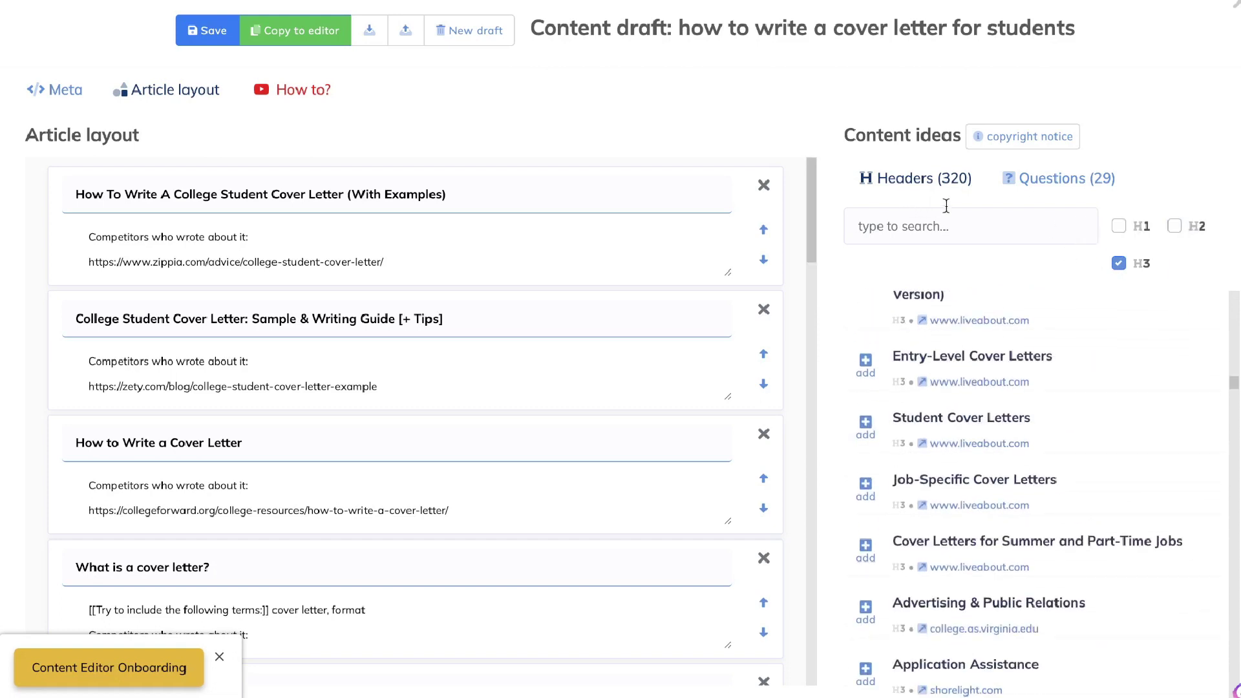
left_click(1042, 179)
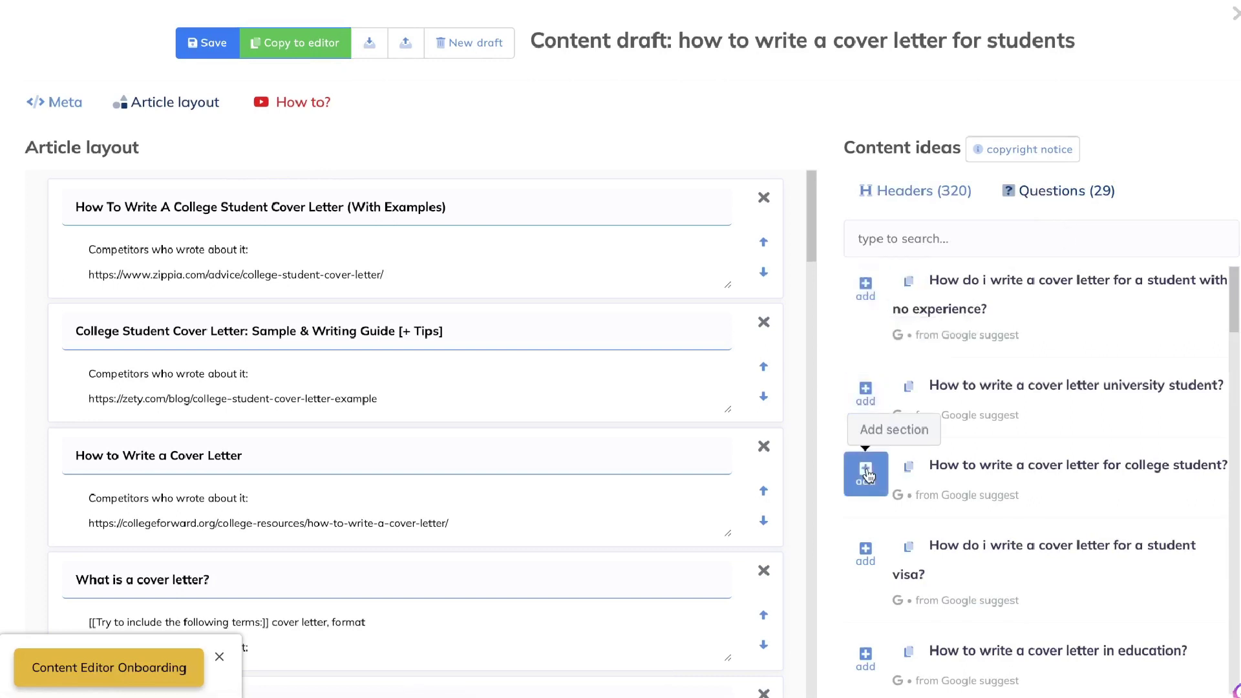
Add the cover letter in education question, then copy the full outline into the content editor
scroll(866, 492, "down", 1)
scroll(866, 522, "down", 2)
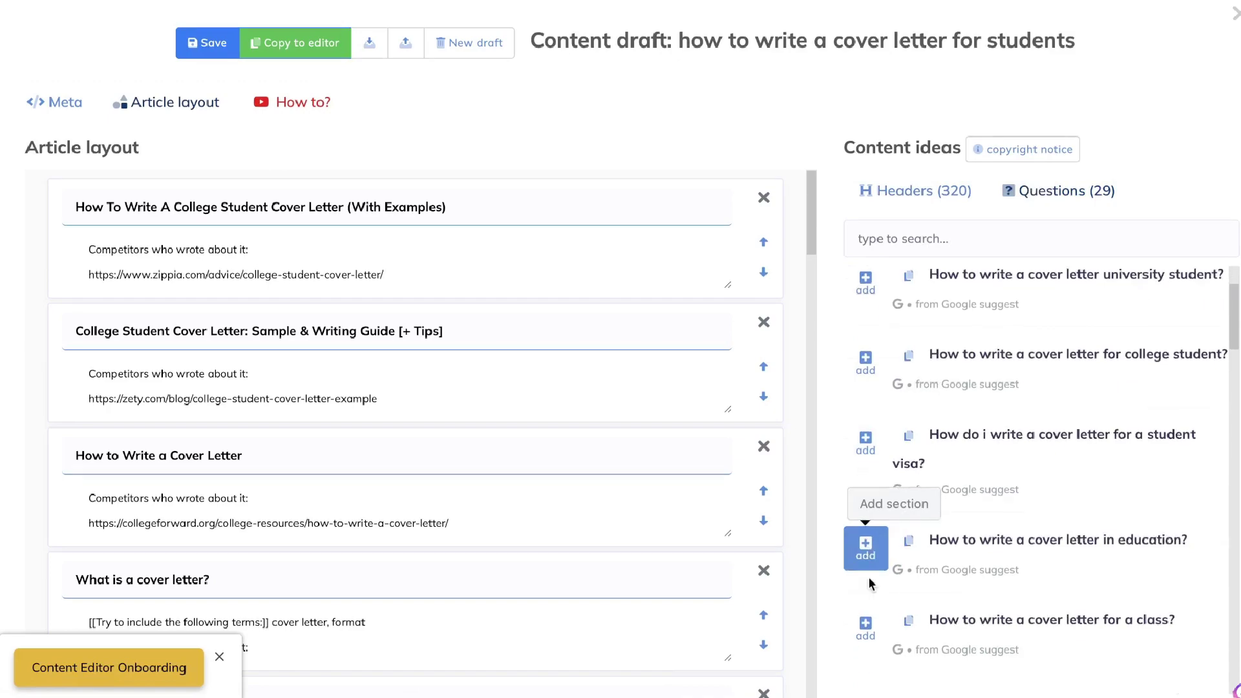
left_click(867, 609)
scroll(548, 500, "down", 10)
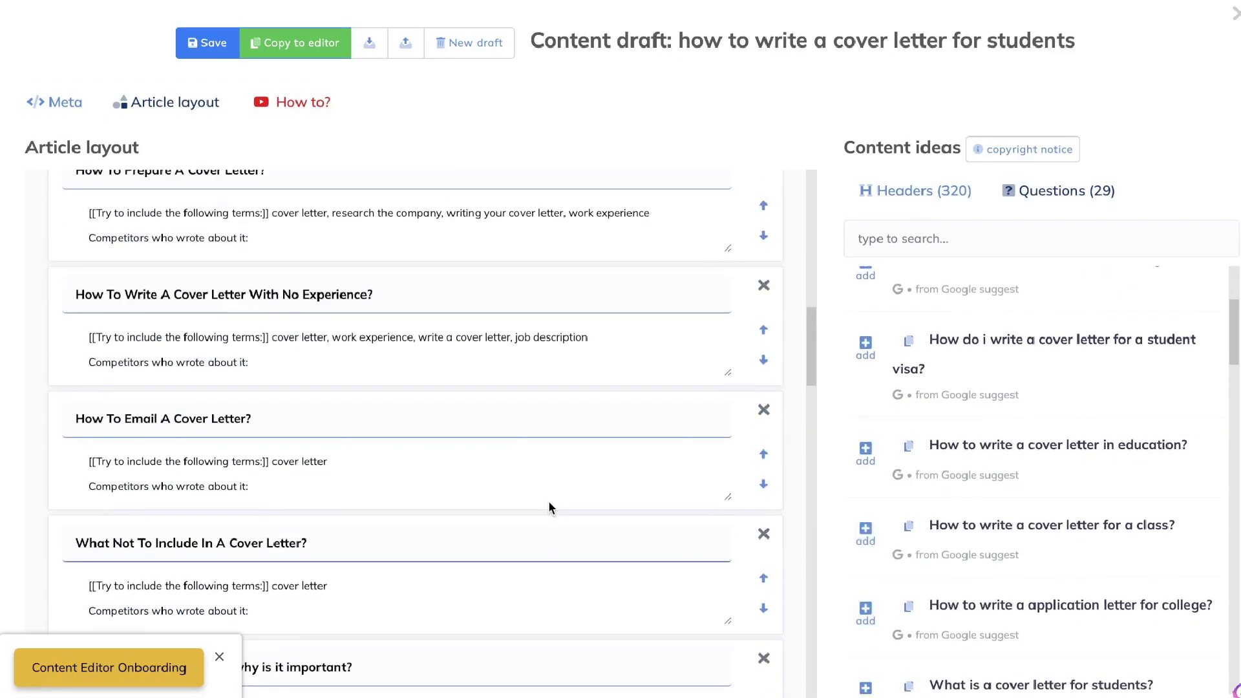
scroll(548, 500, "up", 5)
scroll(549, 501, "up", 5)
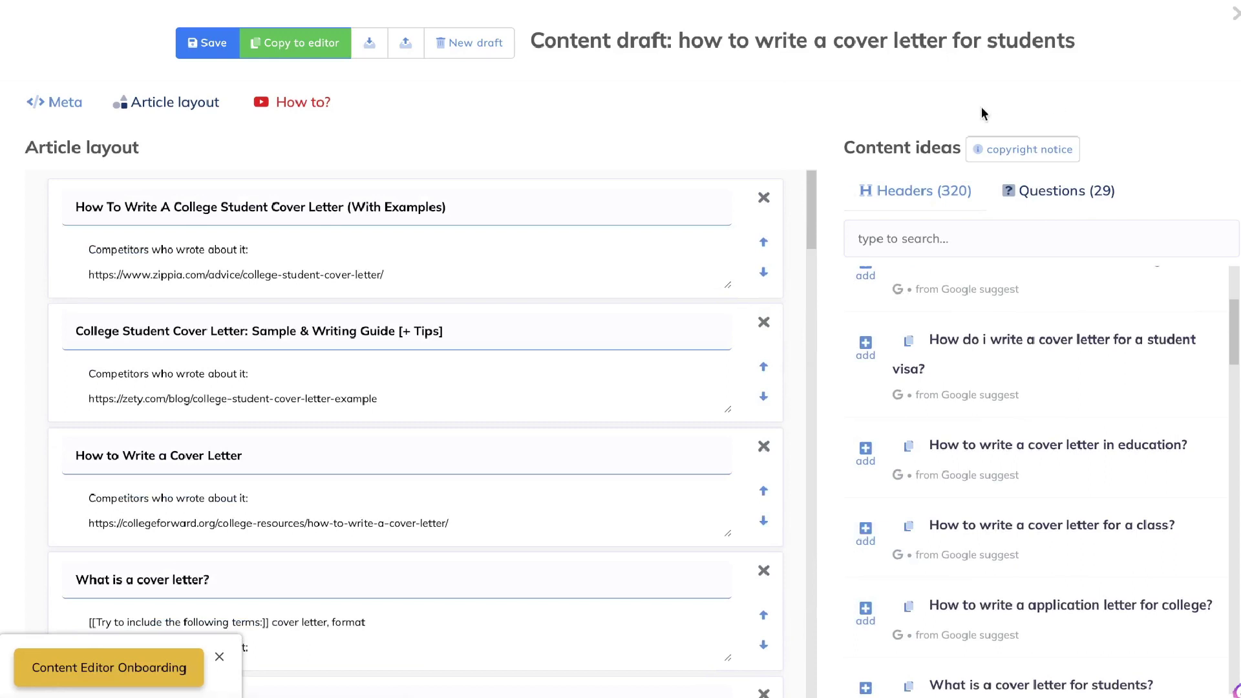
left_click(297, 45)
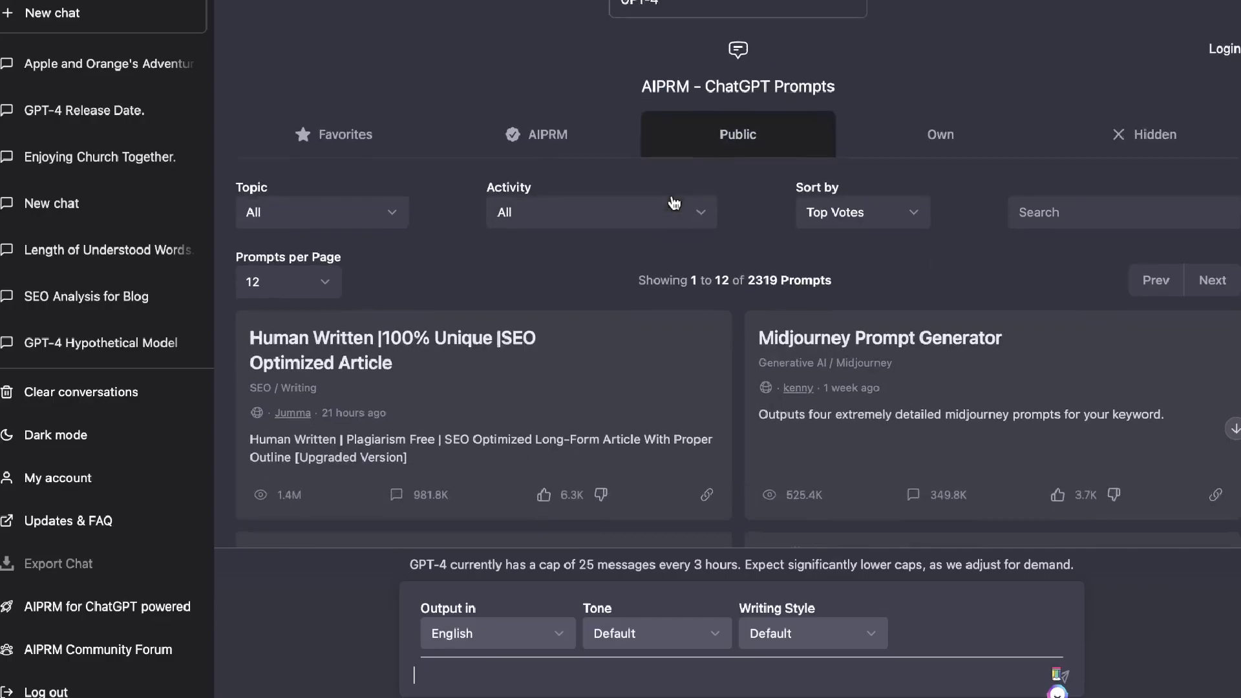
scroll(671, 203, "down", 3)
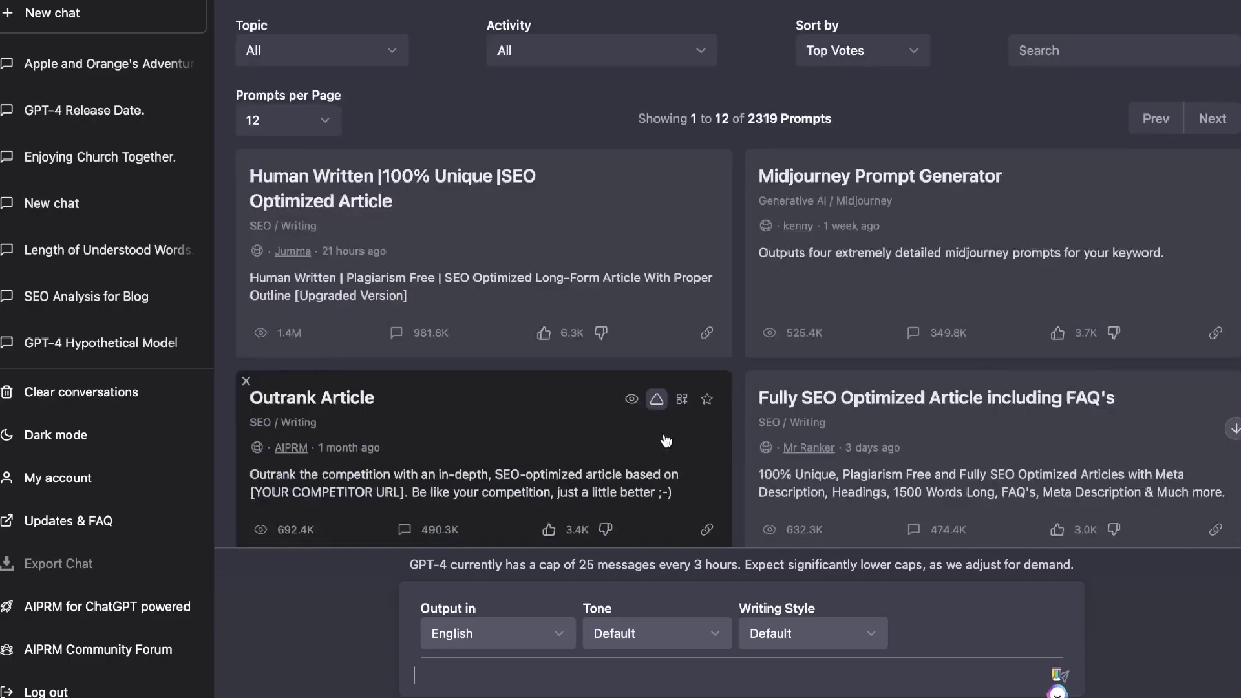
Scroll through the unsent ChatGPT prompt to check the pasted H1, H2 and H3 cover letter headings
scroll(666, 441, "down", 5)
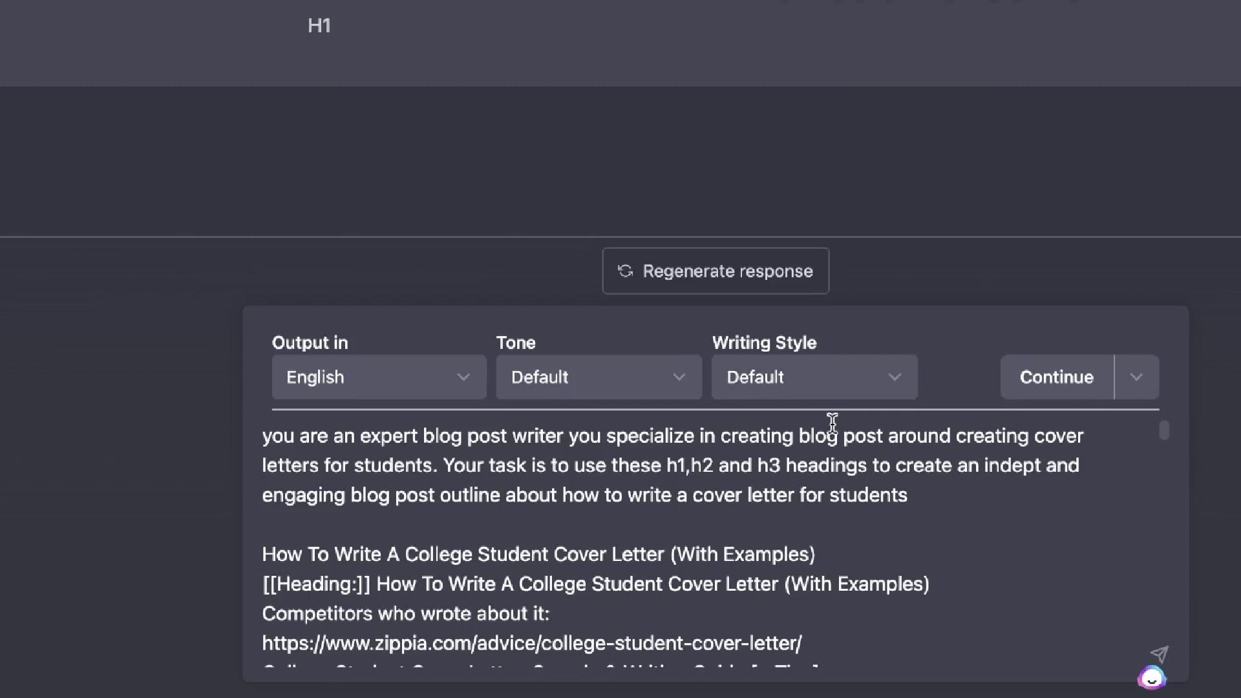
scroll(771, 522, "down", 1)
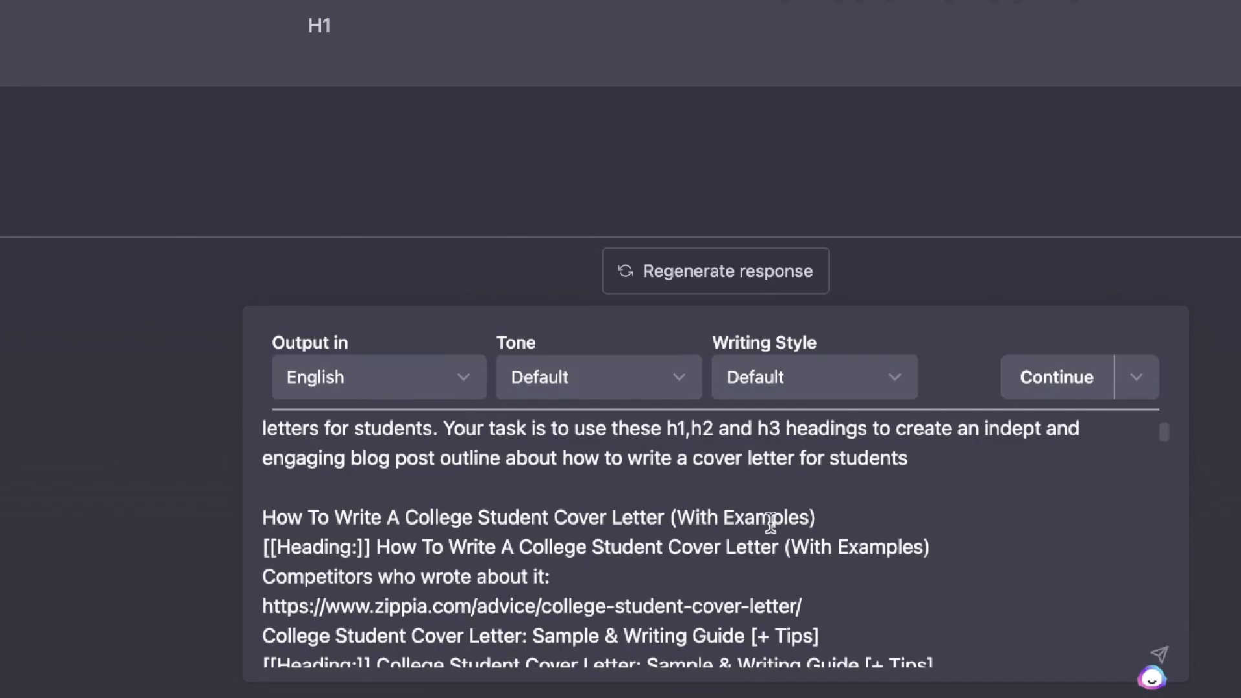
scroll(772, 522, "up", 1)
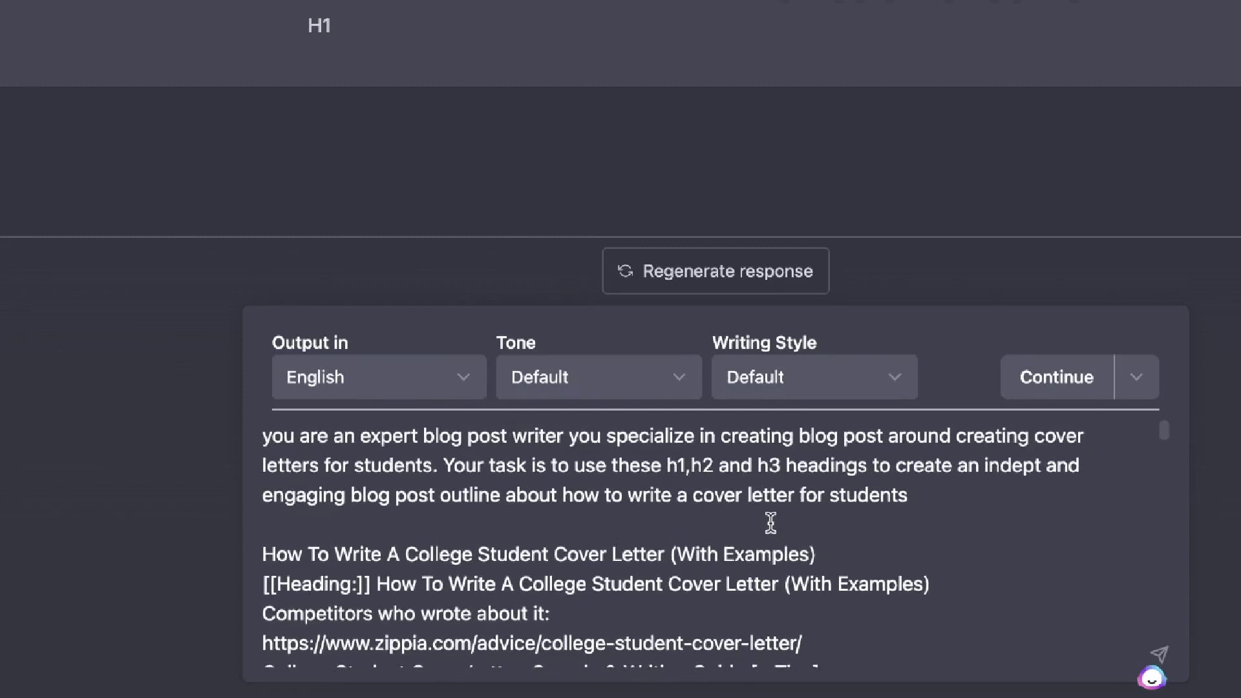
scroll(772, 523, "down", 15)
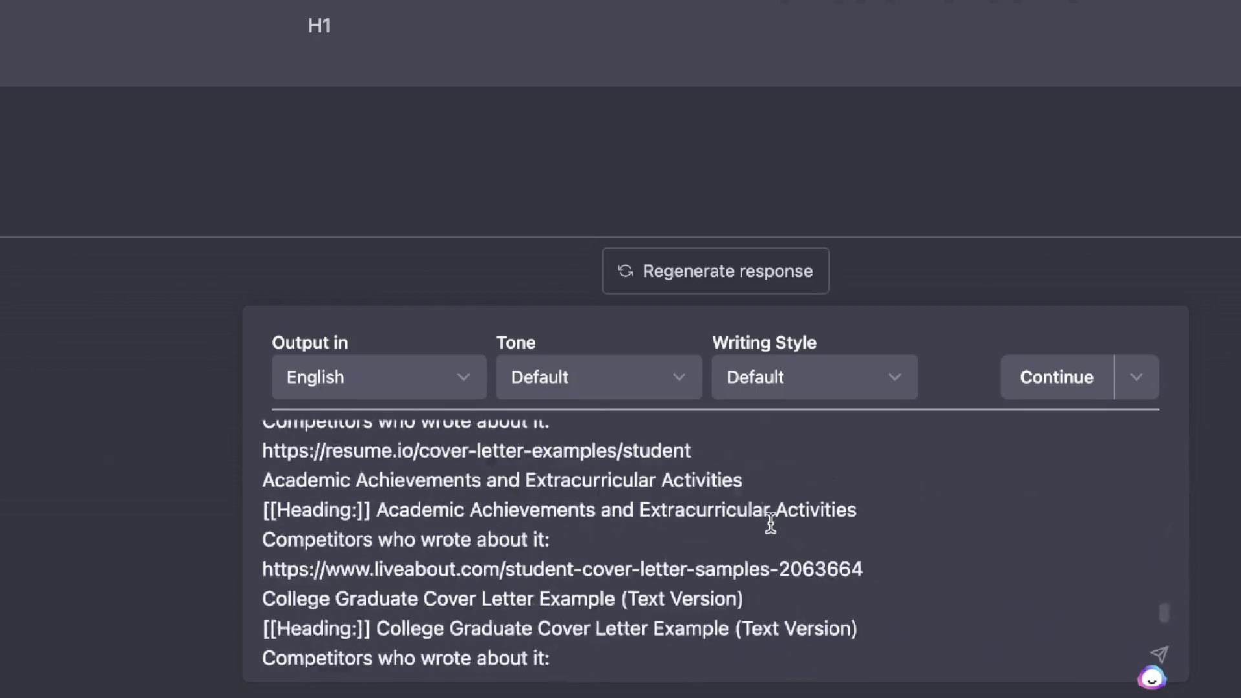
scroll(771, 522, "up", 10)
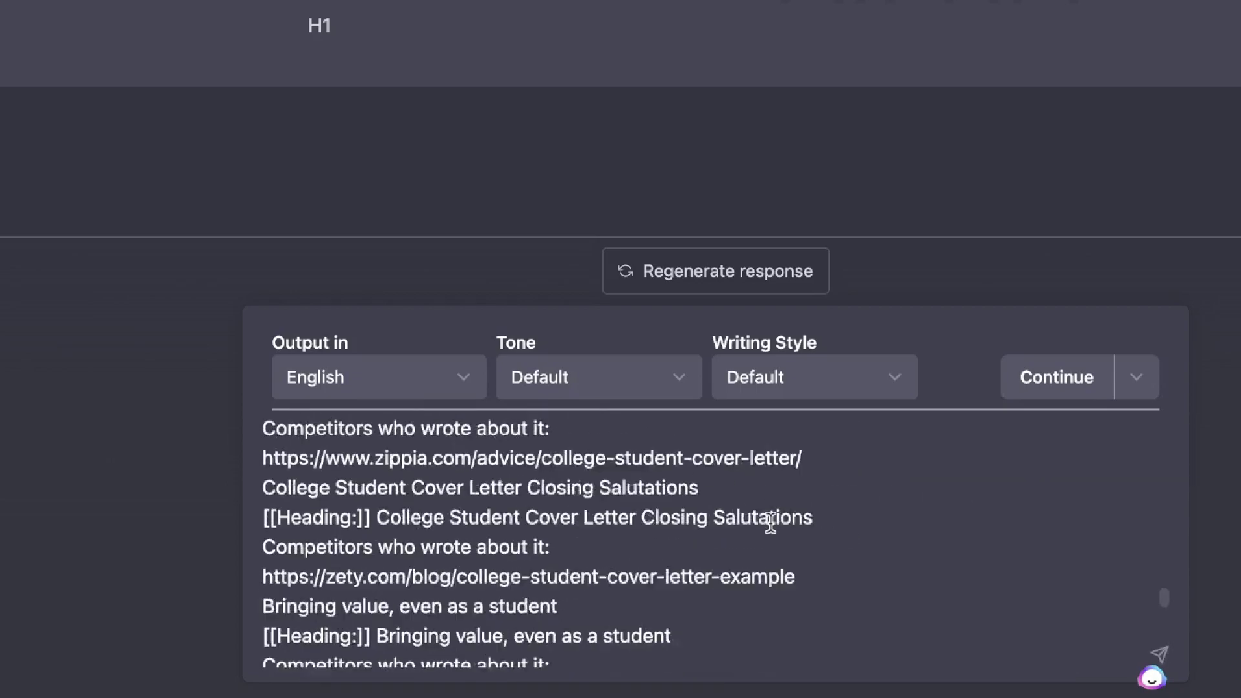
scroll(771, 523, "up", 15)
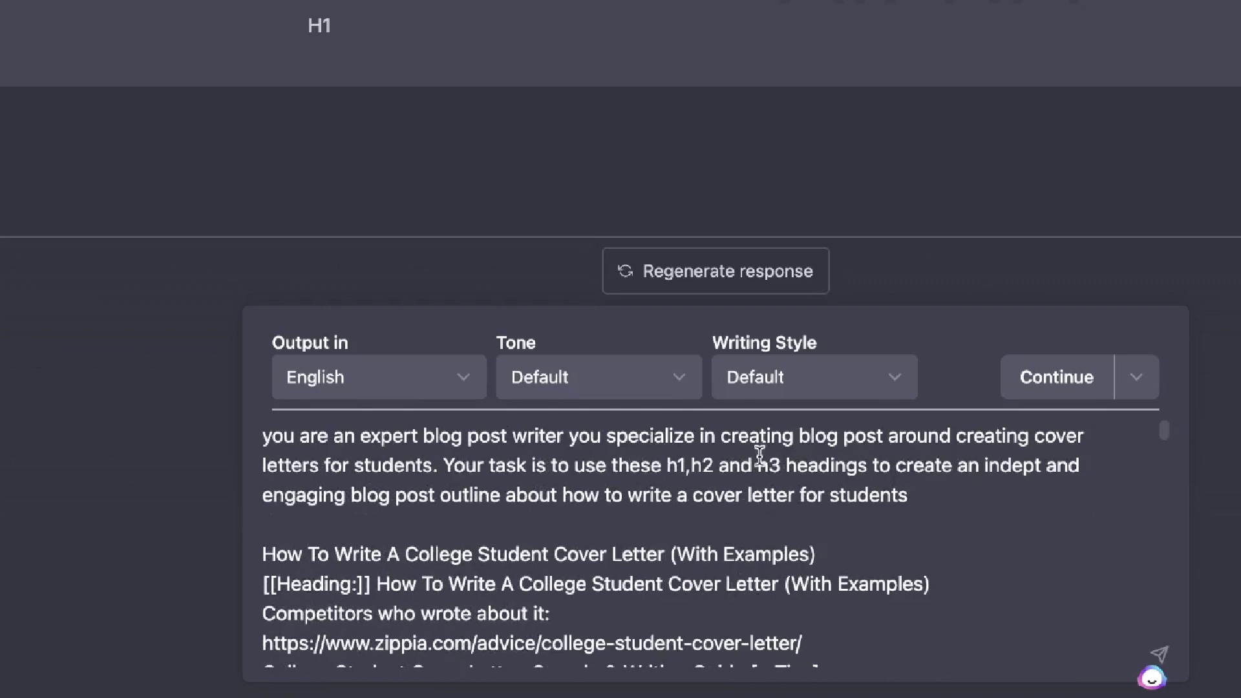
scroll(826, 492, "down", 5)
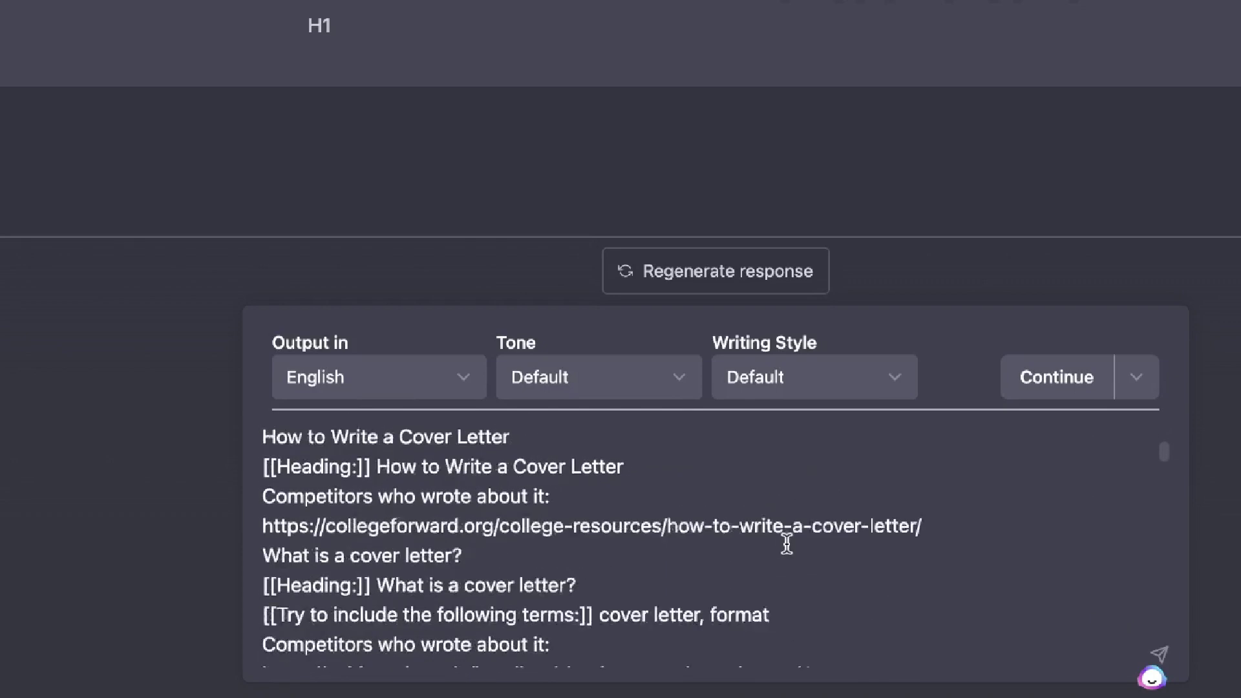
scroll(787, 543, "down", 20)
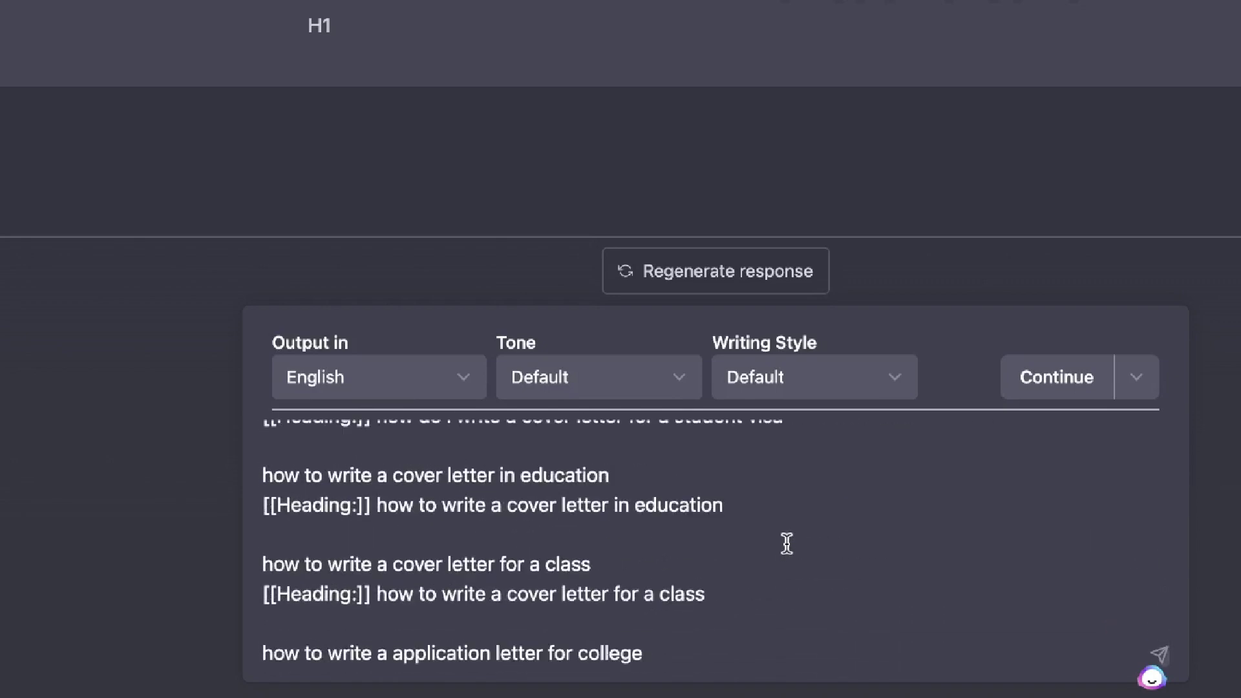
left_click(729, 653)
key("Return")
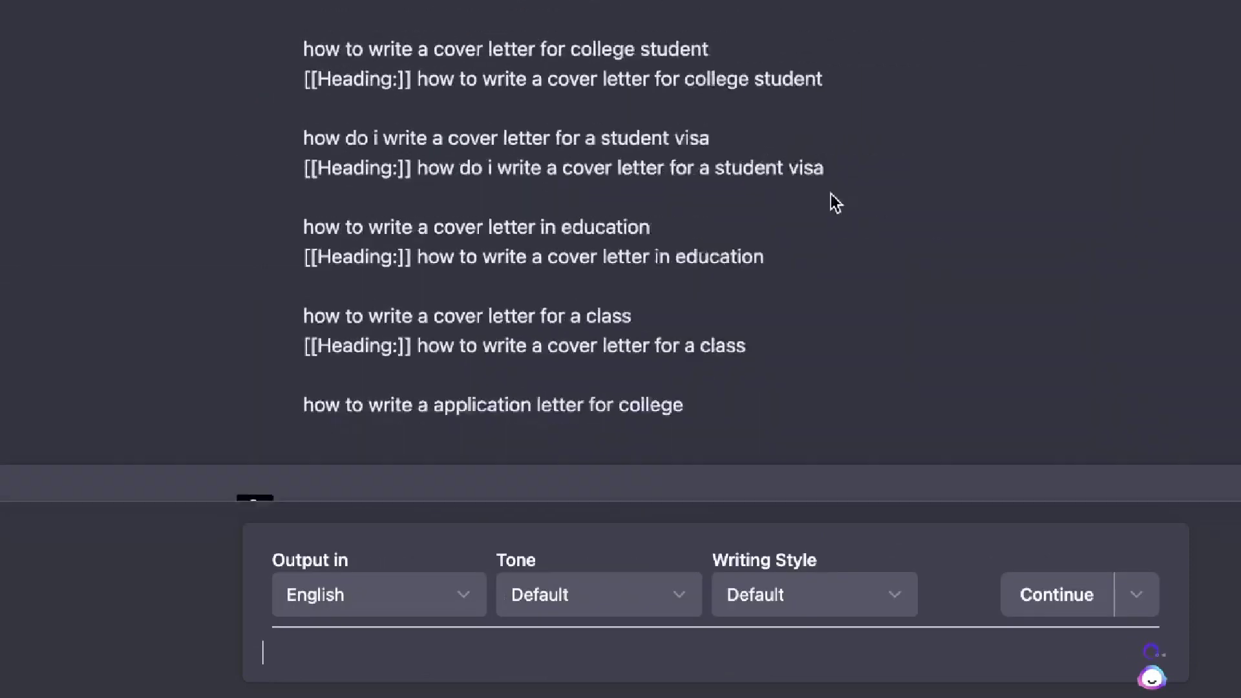
scroll(851, 415, "up", 15)
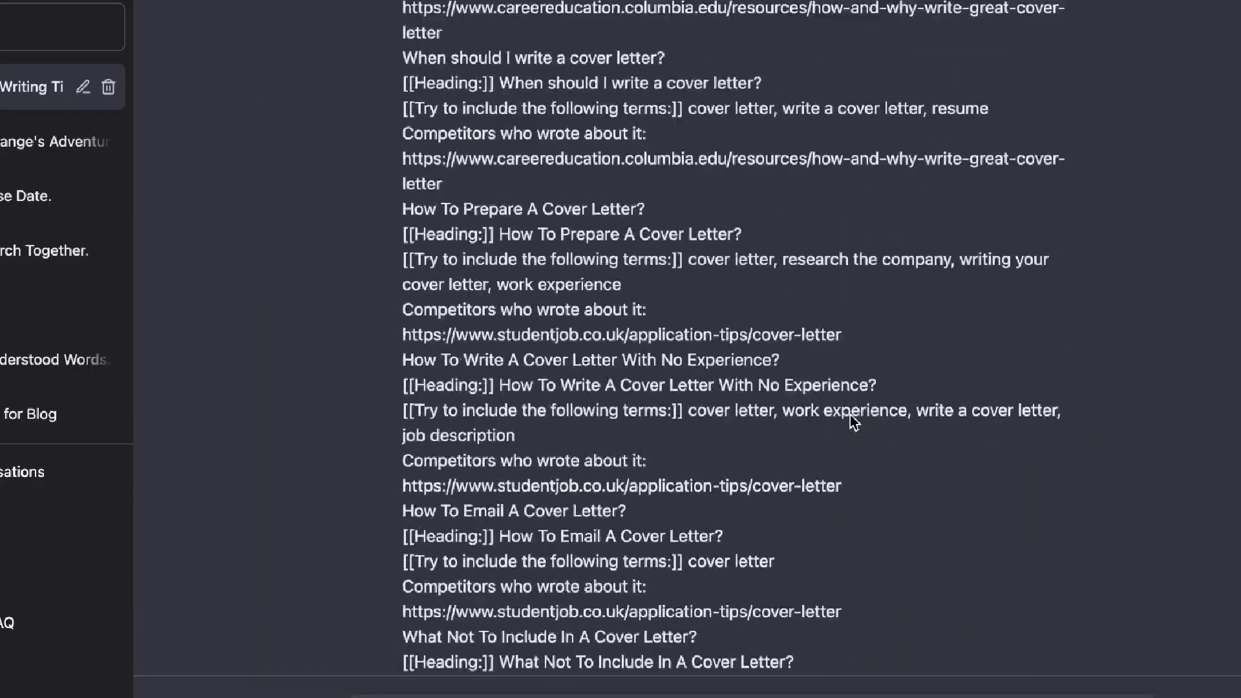
scroll(851, 415, "up", 10)
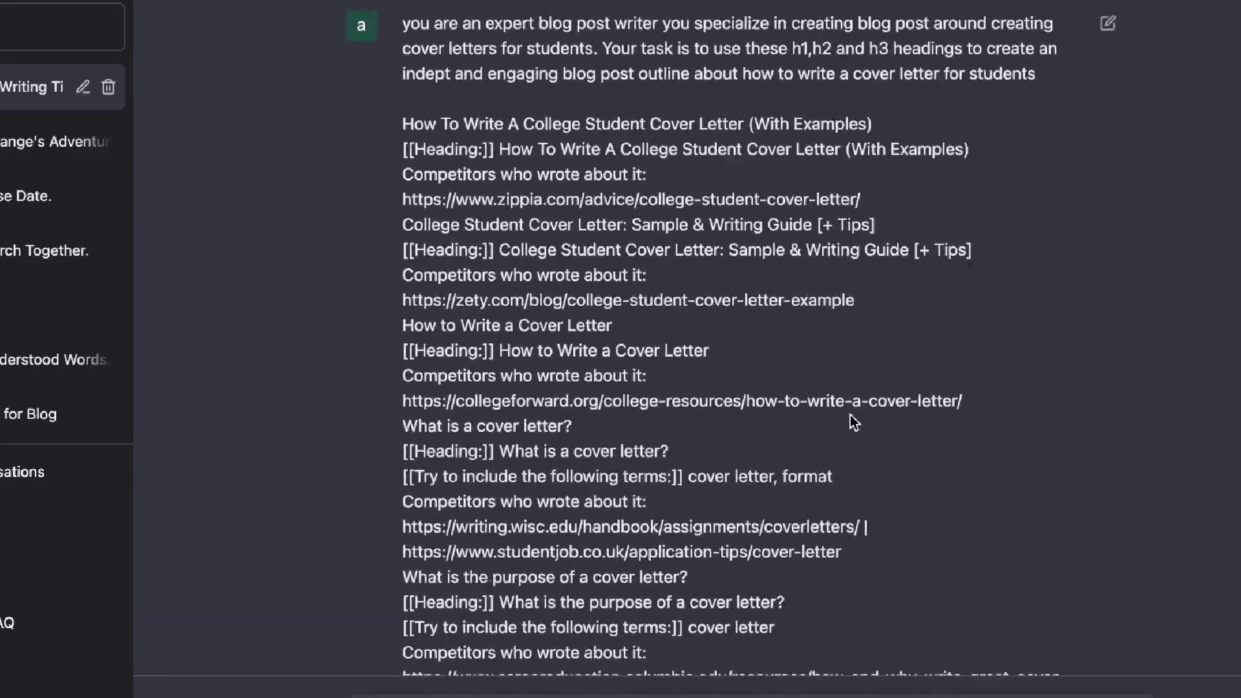
scroll(855, 422, "up", 4)
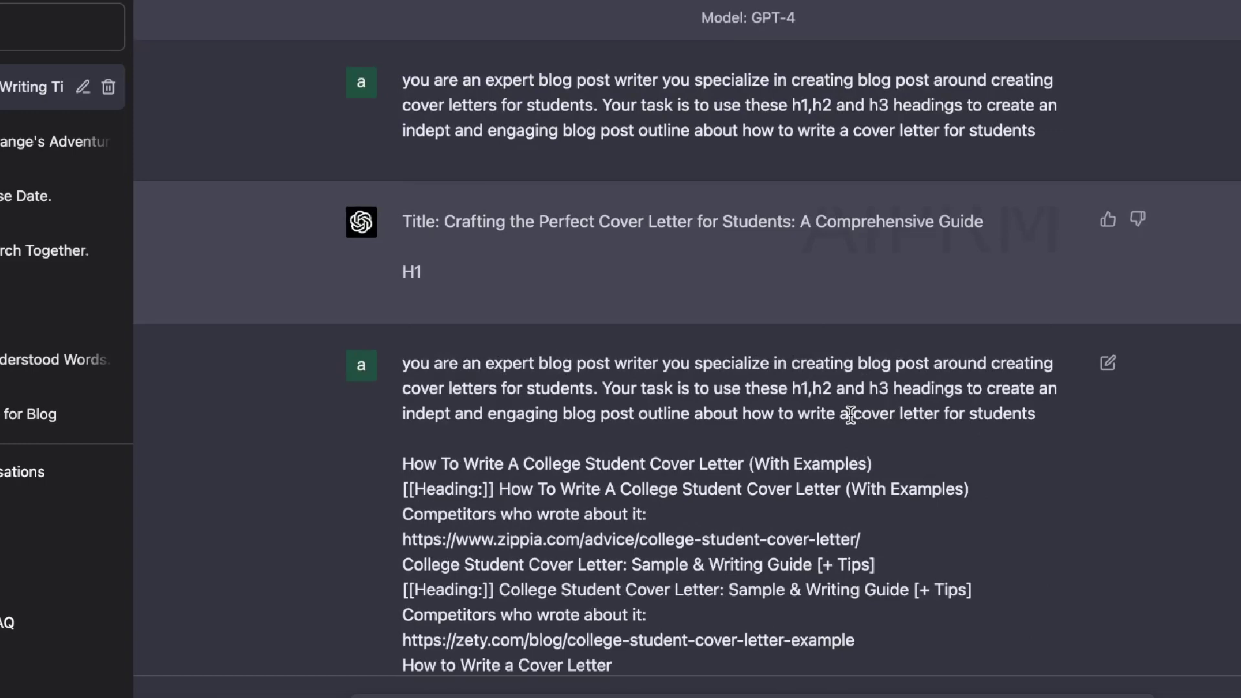
scroll(851, 414, "down", 9)
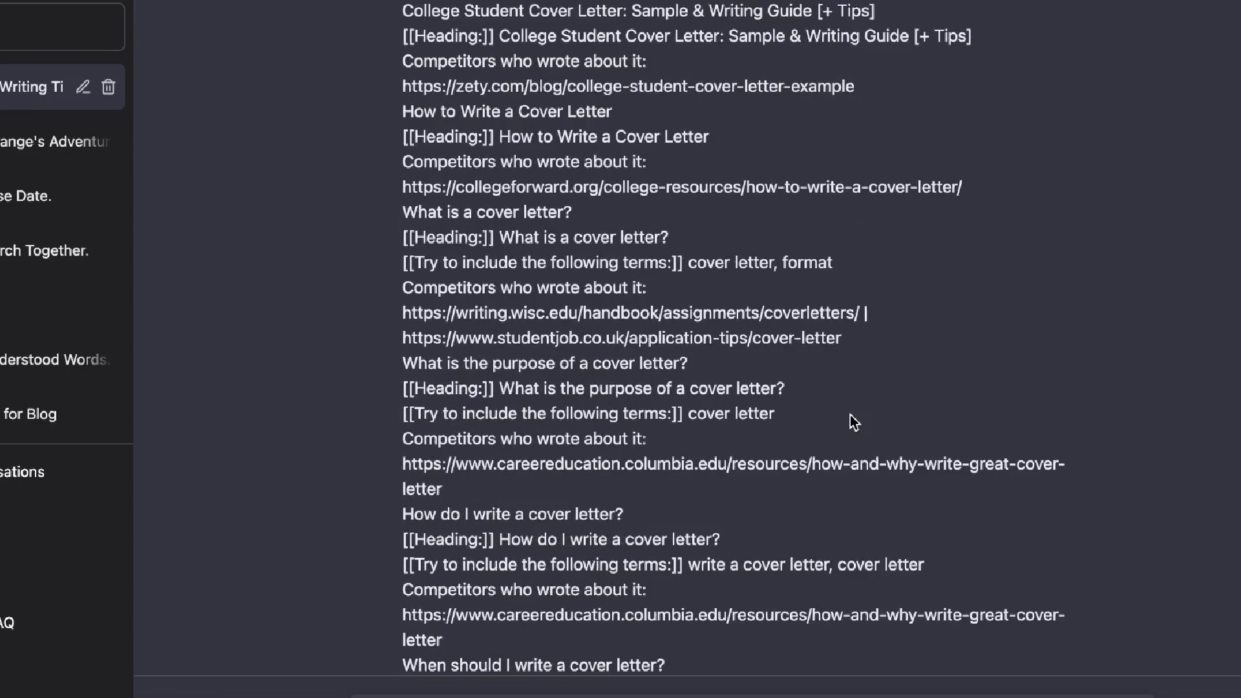
scroll(851, 417, "down", 13)
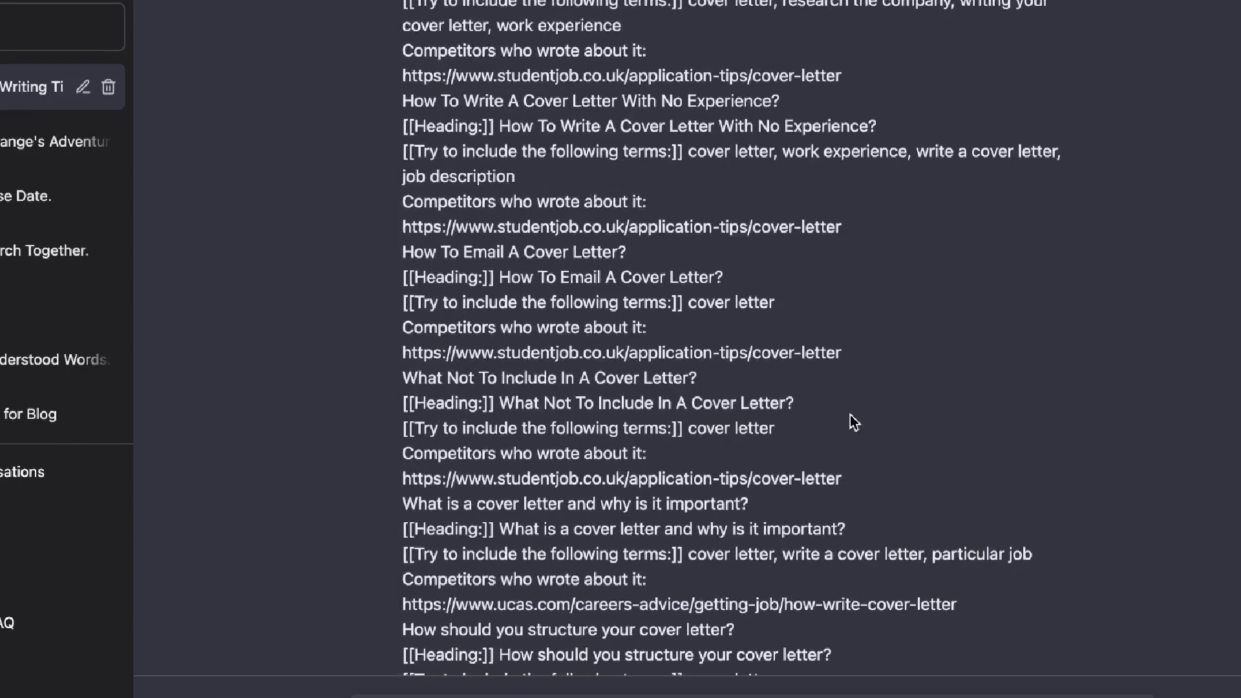
scroll(850, 415, "down", 5)
scroll(851, 415, "down", 11)
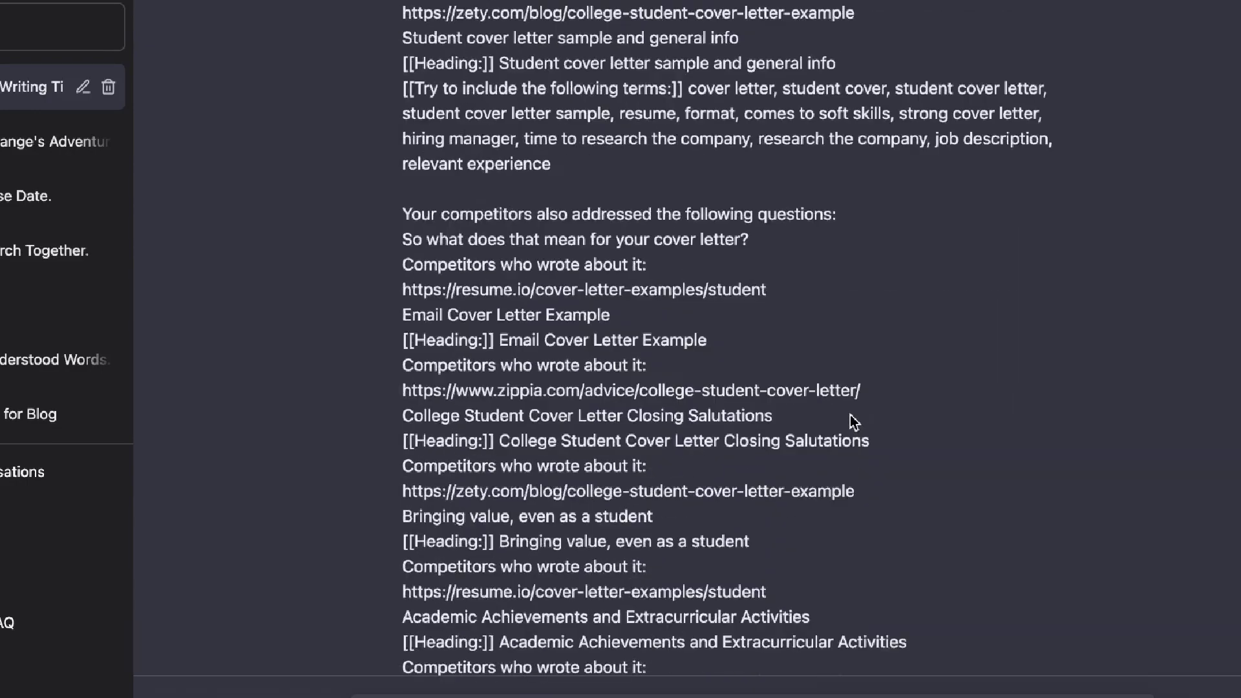
scroll(851, 415, "down", 1)
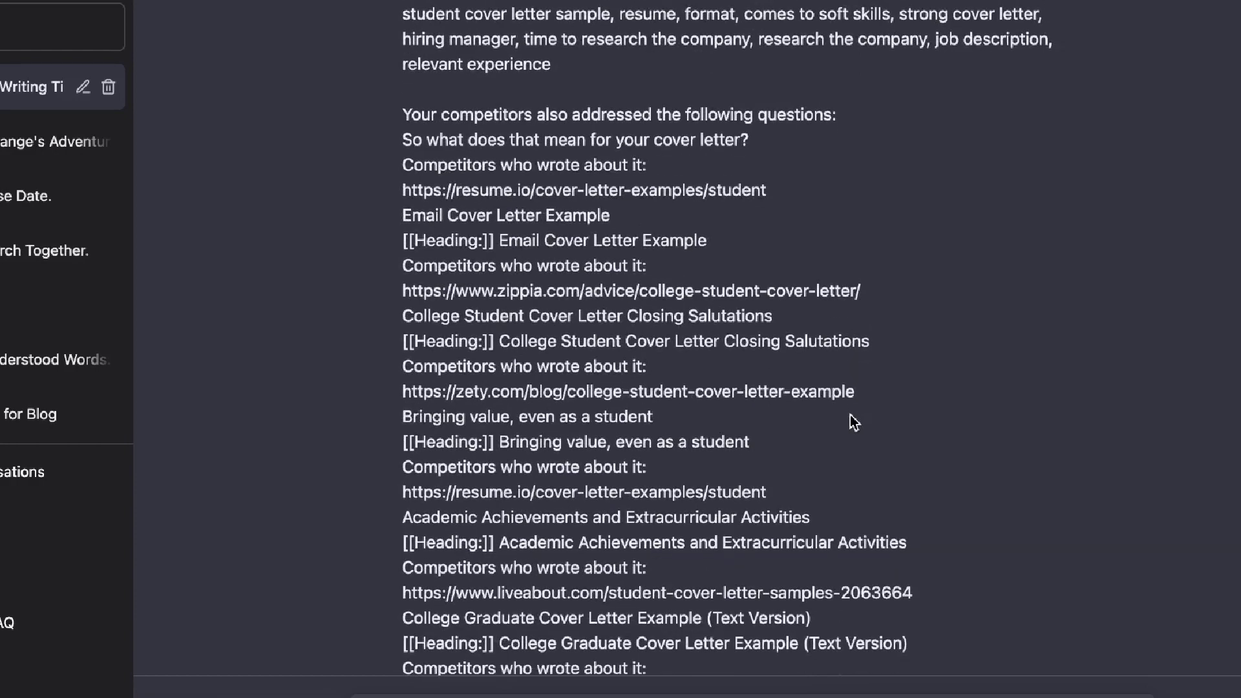
scroll(830, 537, "down", 3)
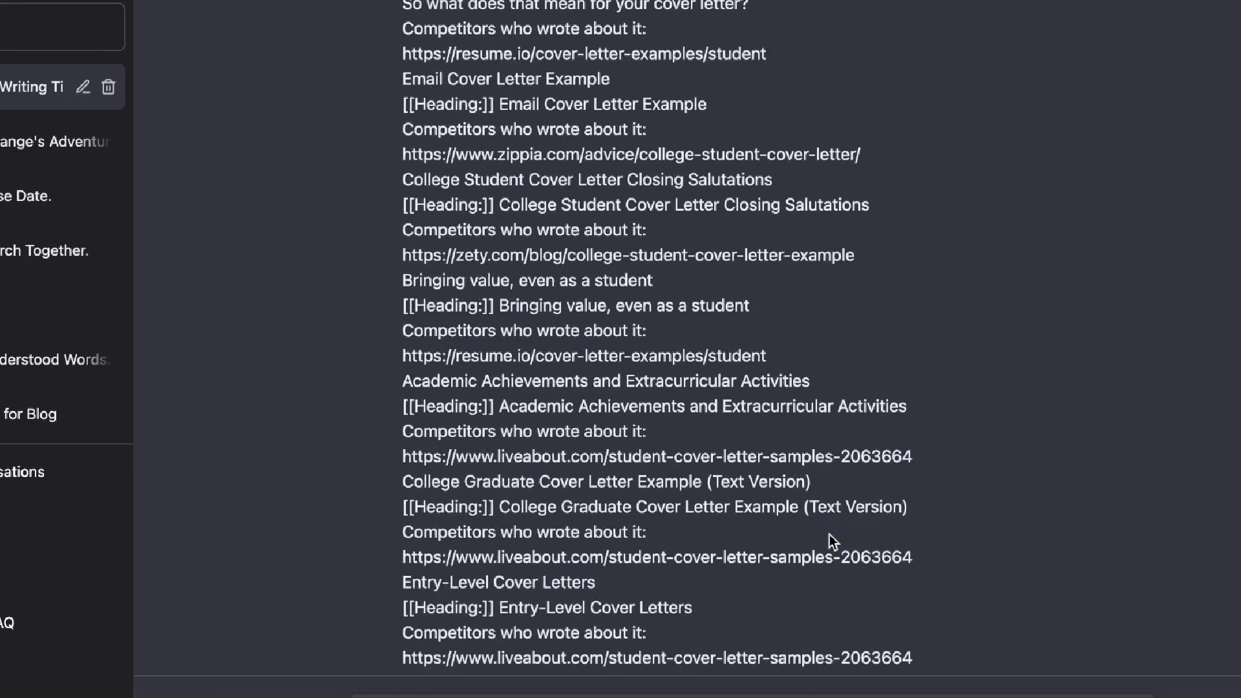
scroll(829, 534, "down", 15)
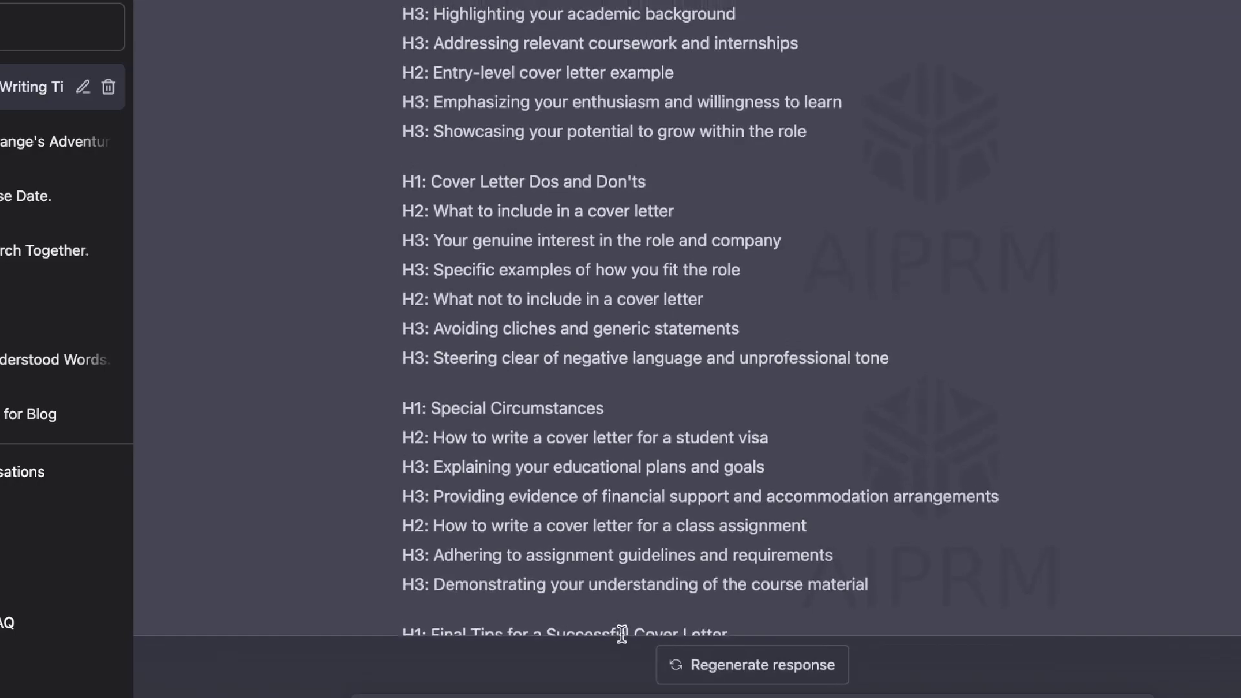
scroll(623, 637, "up", 15)
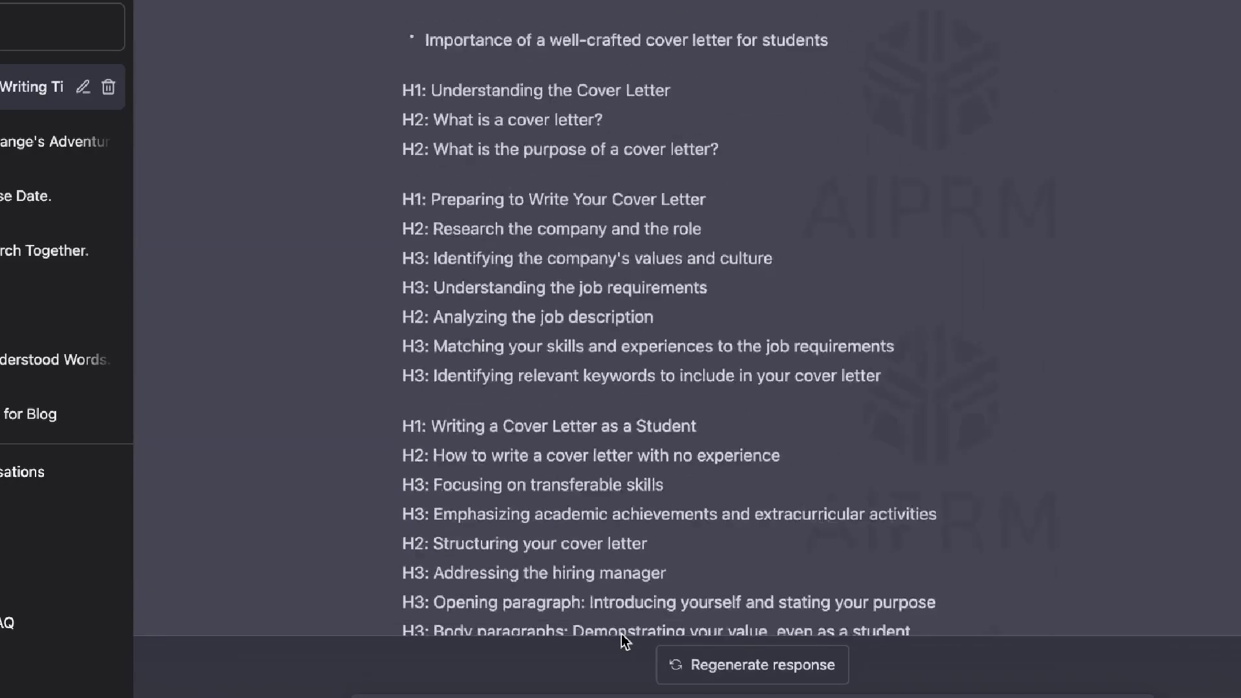
scroll(622, 635, "down", 1)
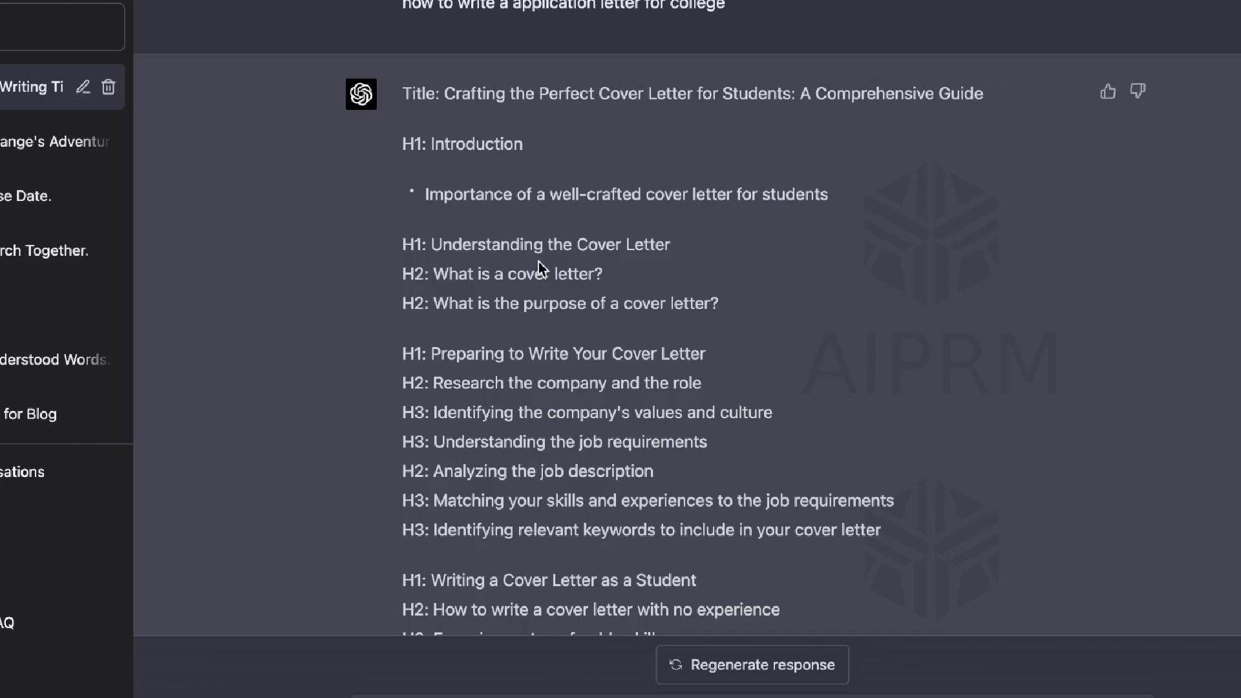
scroll(538, 262, "up", 1)
scroll(538, 262, "down", 1)
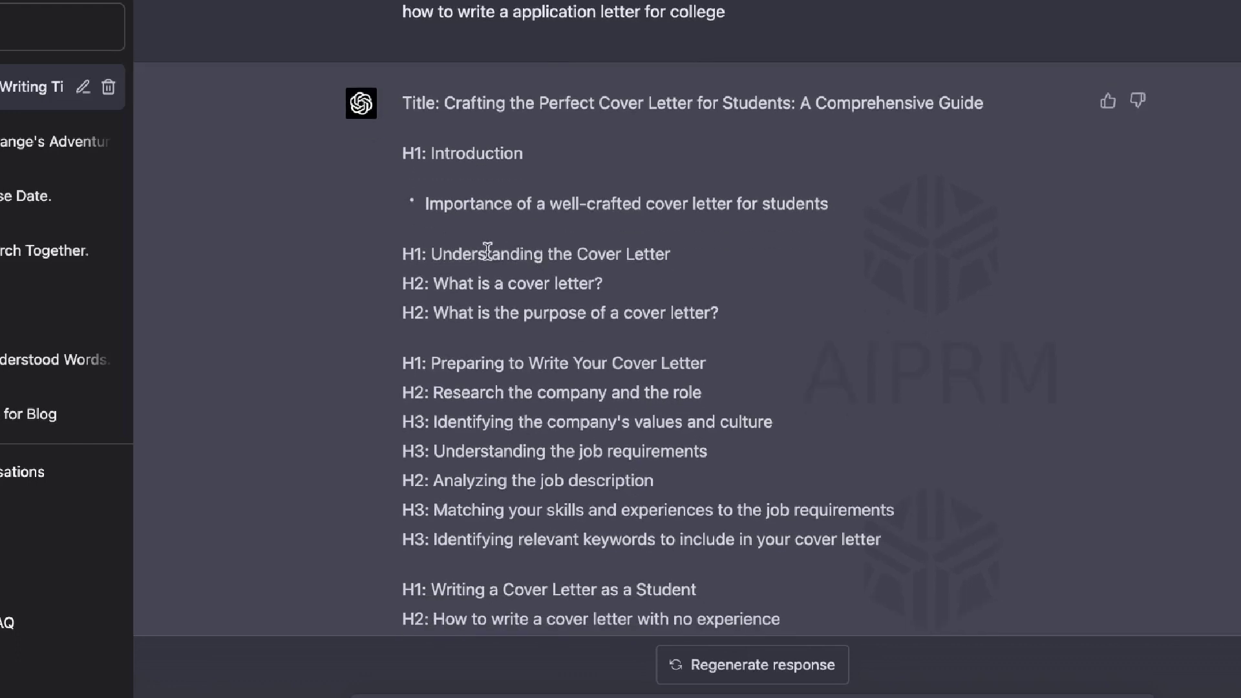
scroll(439, 262, "down", 1)
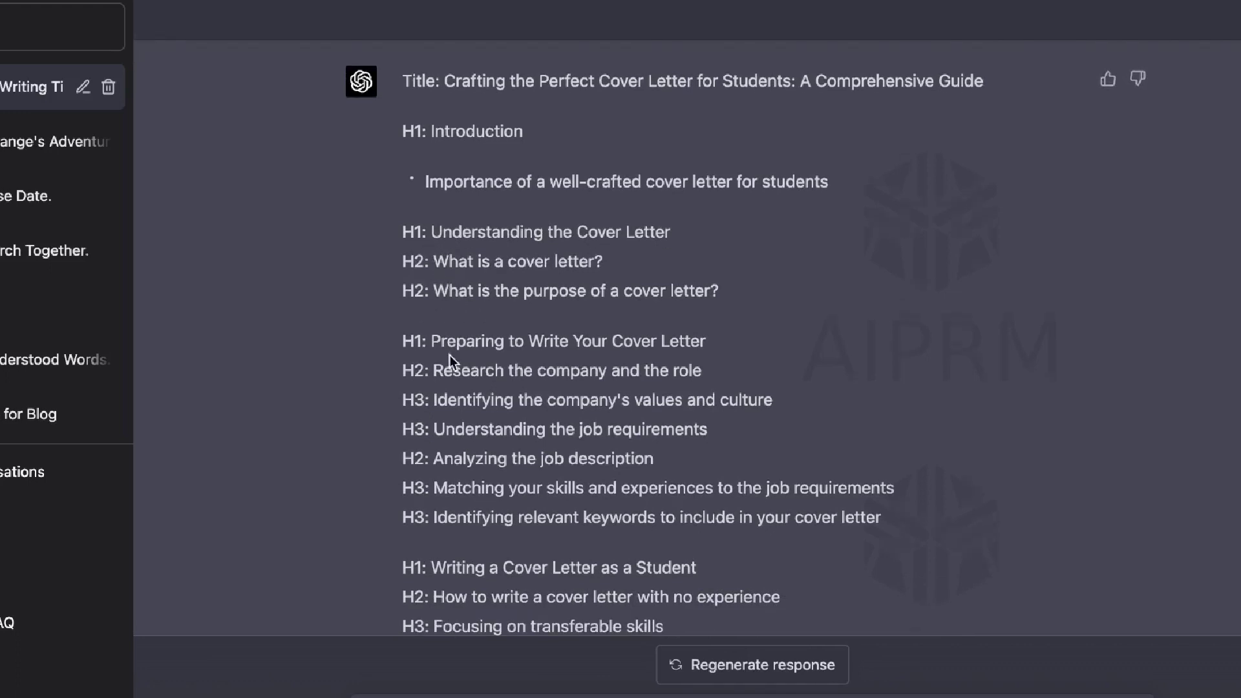
scroll(449, 357, "down", 1)
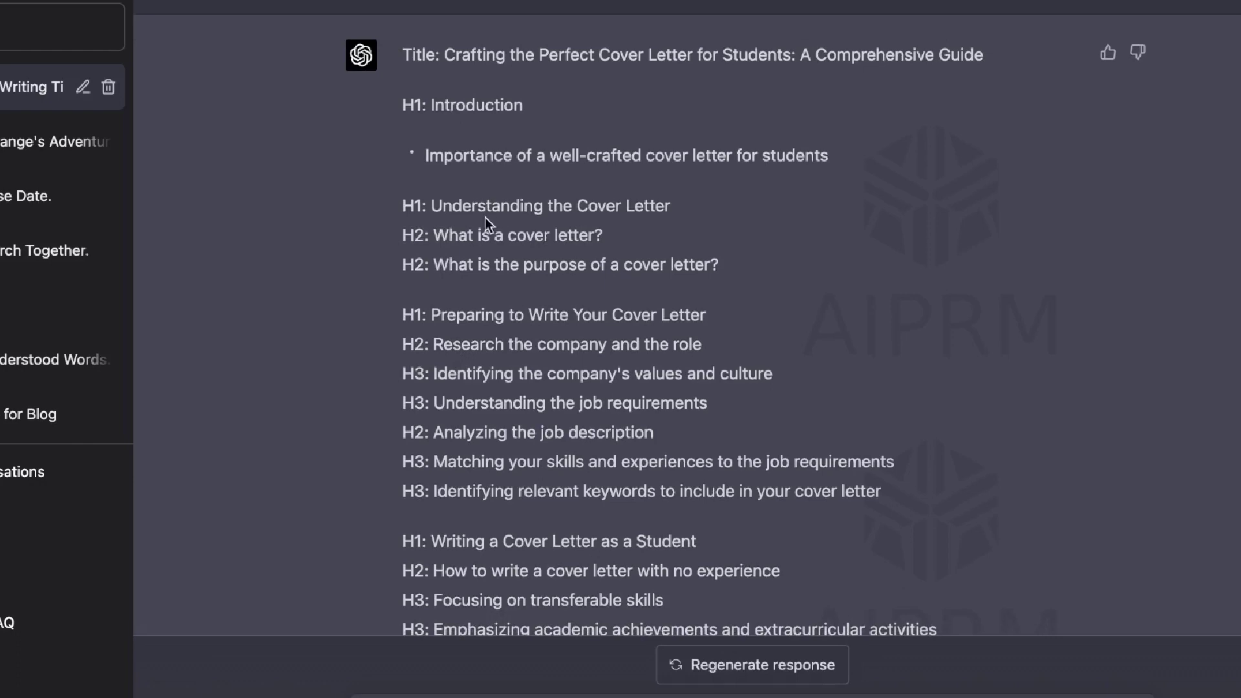
scroll(485, 220, "down", 4)
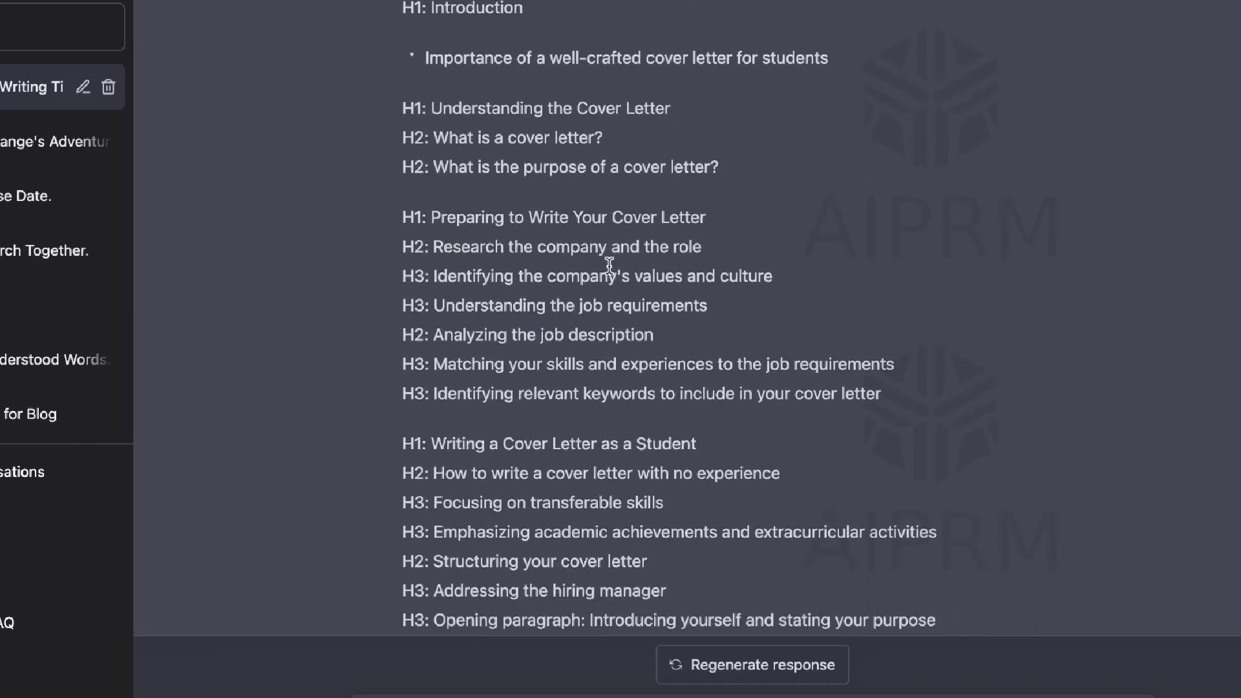
scroll(647, 246, "down", 3)
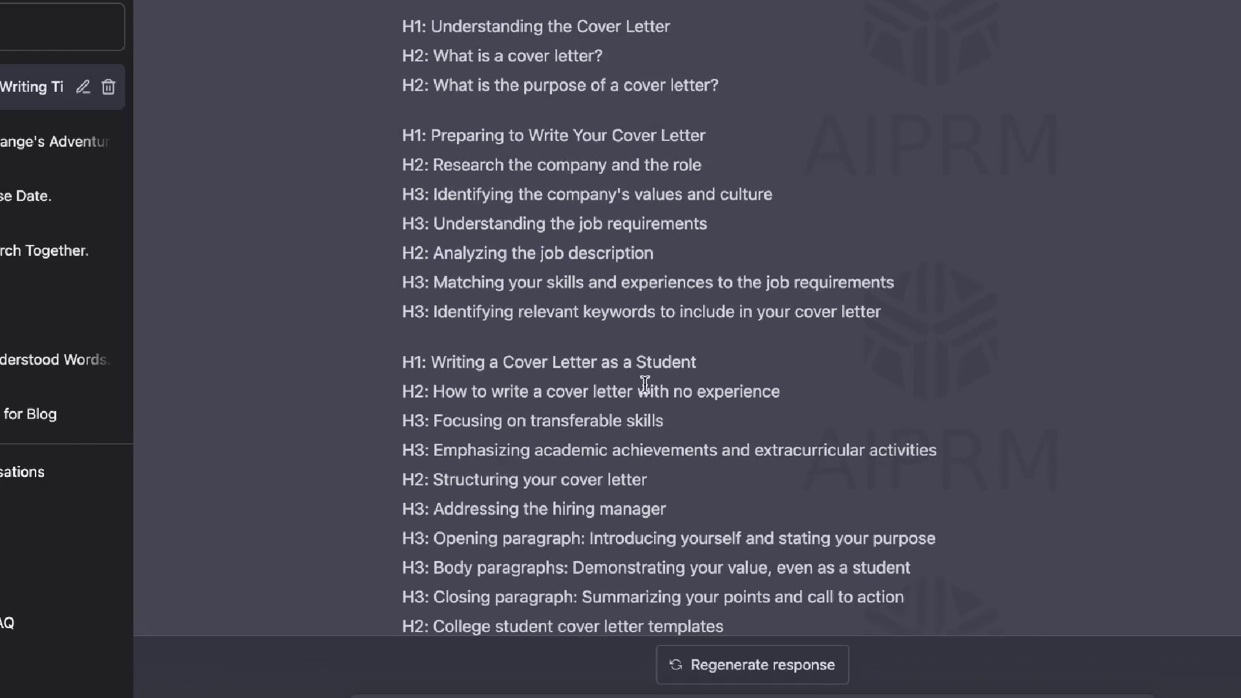
scroll(645, 384, "down", 10)
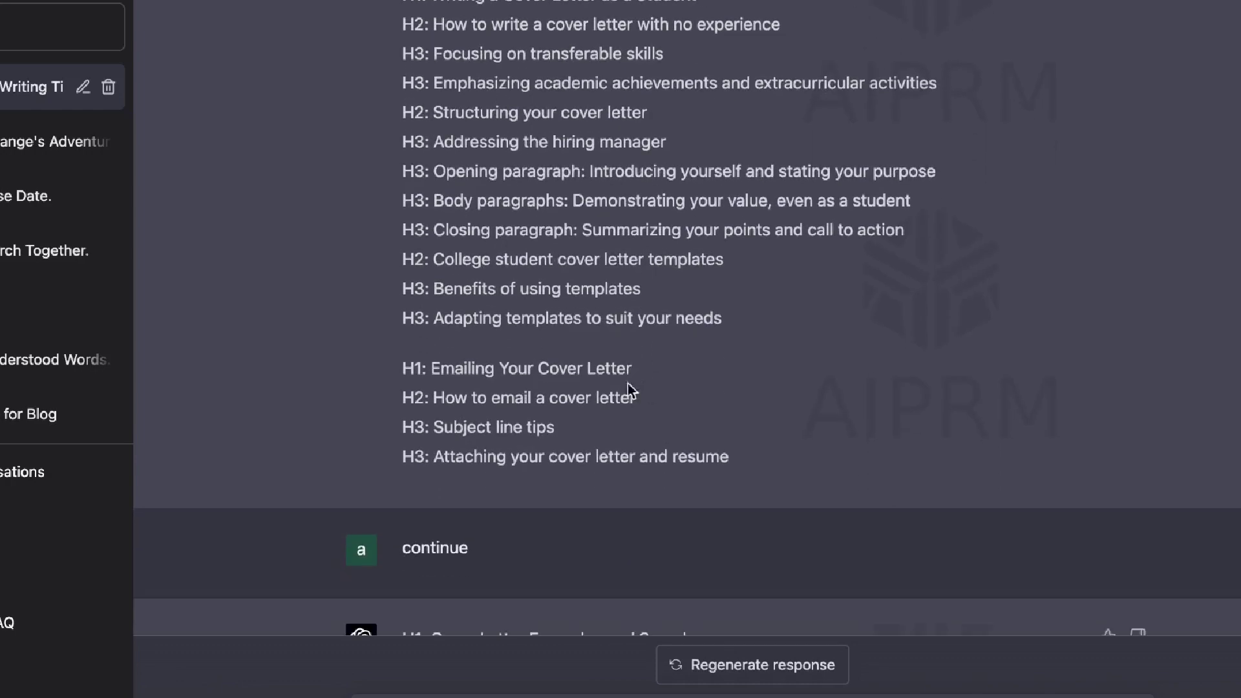
scroll(631, 375, "down", 6)
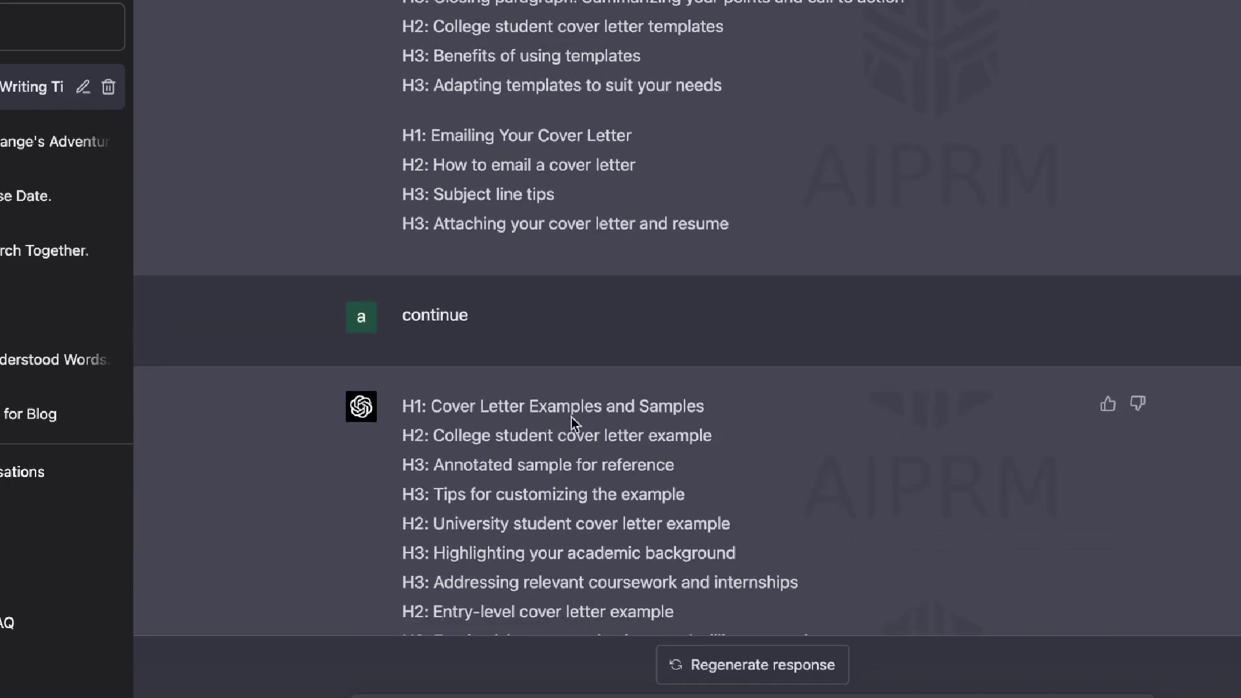
scroll(572, 422, "down", 7)
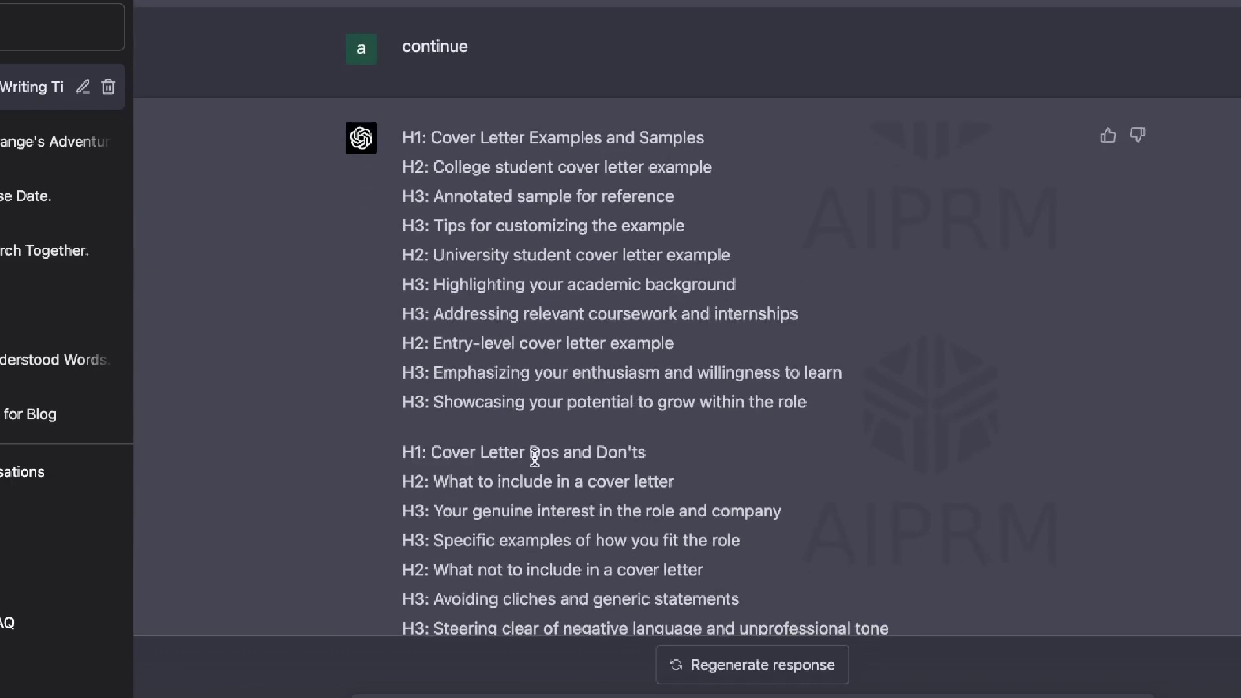
scroll(535, 457, "down", 7)
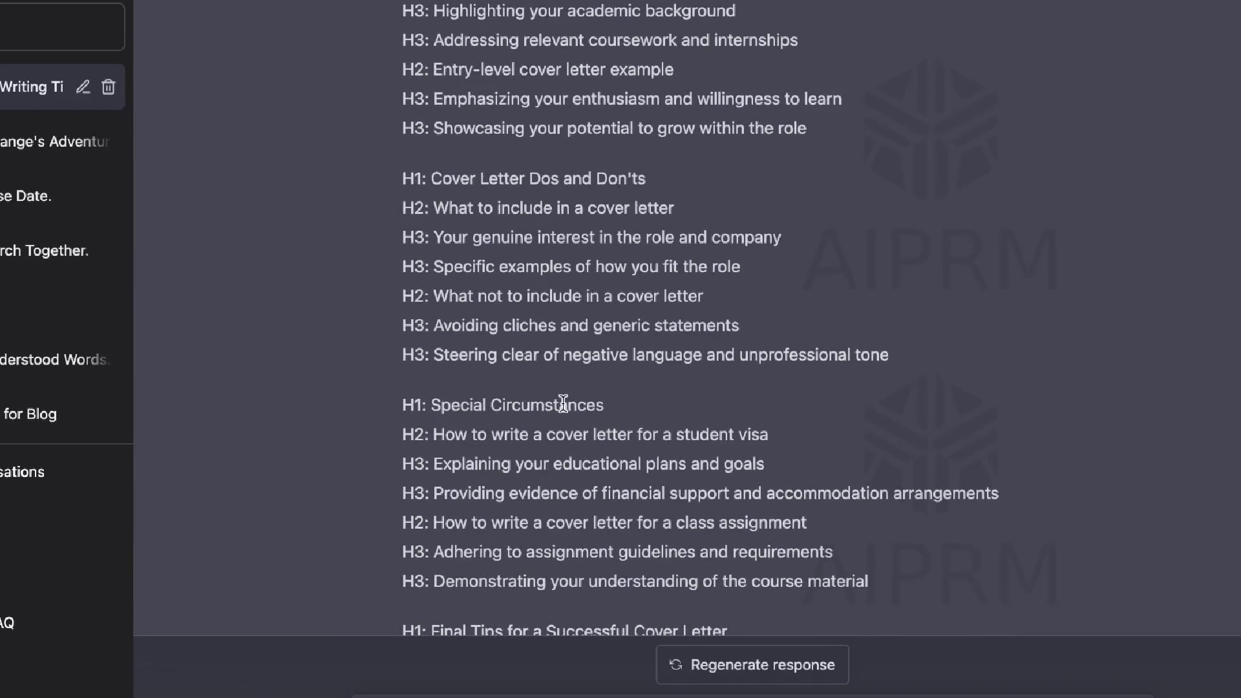
scroll(563, 404, "down", 2)
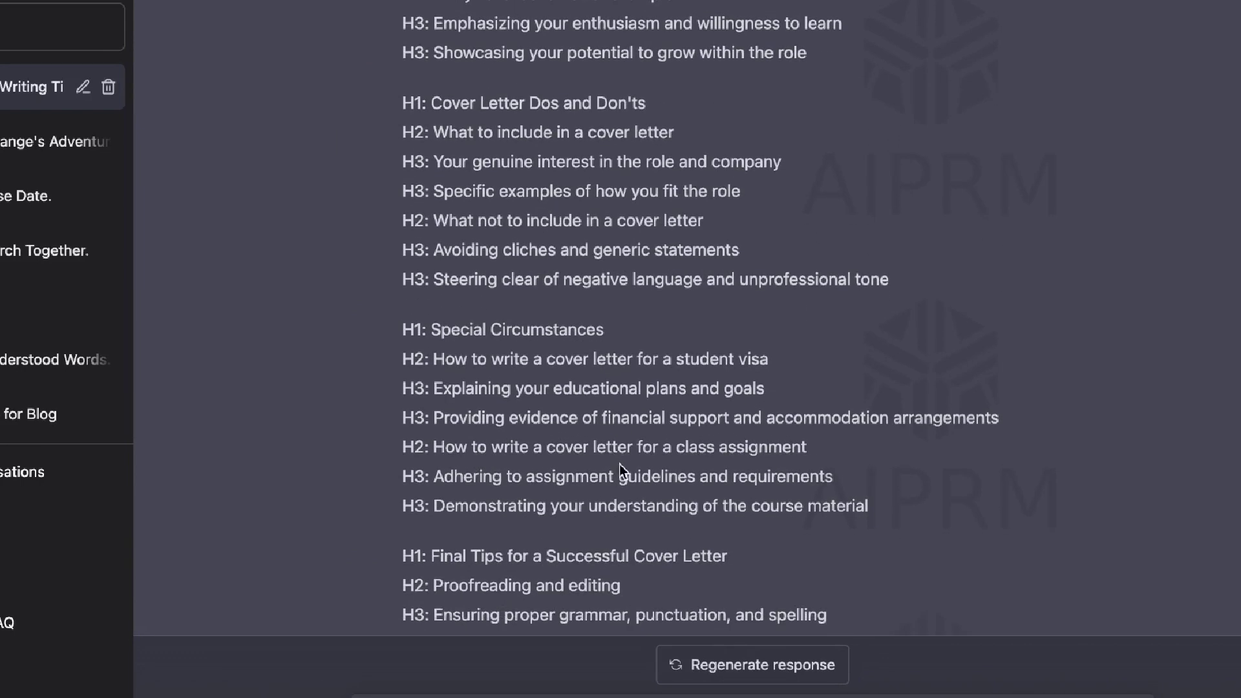
scroll(582, 462, "down", 3)
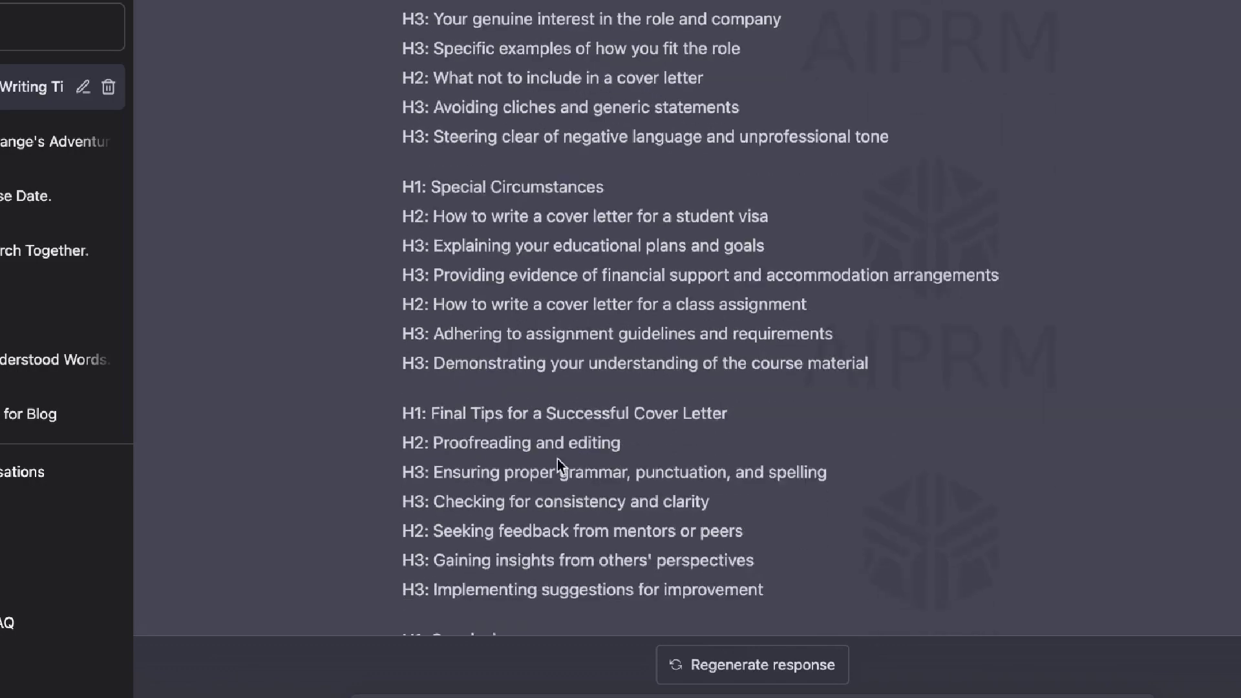
scroll(658, 440, "down", 2)
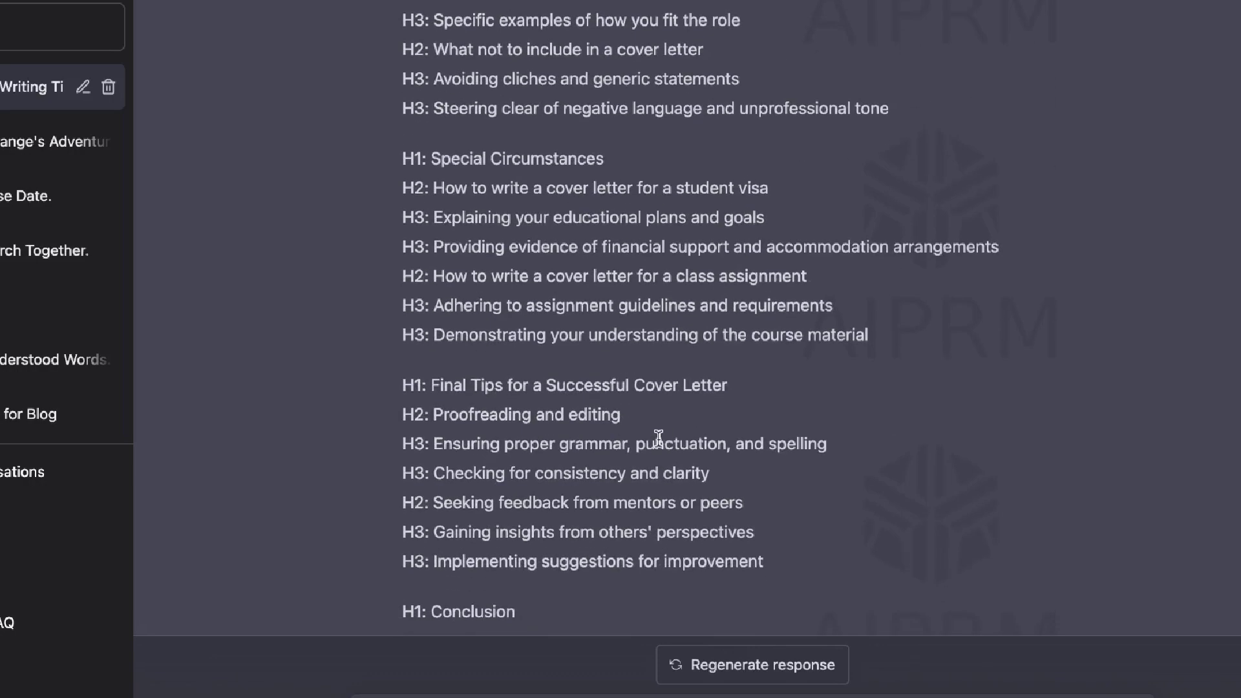
scroll(659, 440, "down", 2)
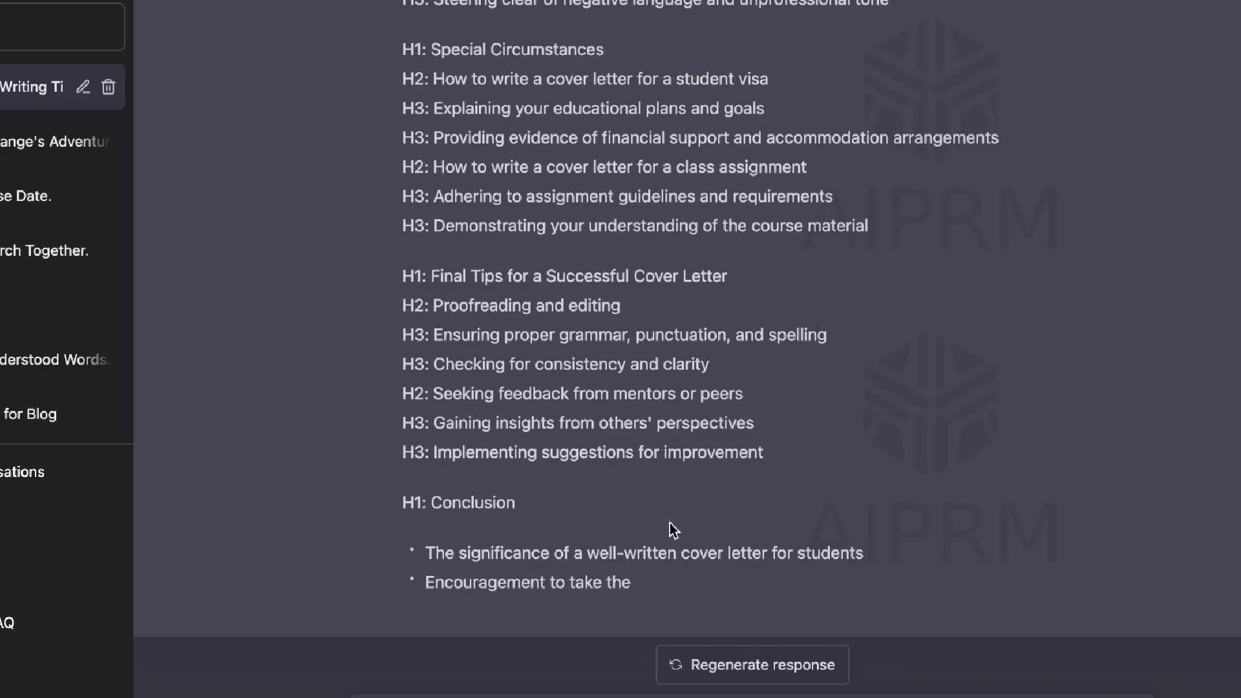
scroll(670, 523, "up", 20)
scroll(670, 523, "up", 5)
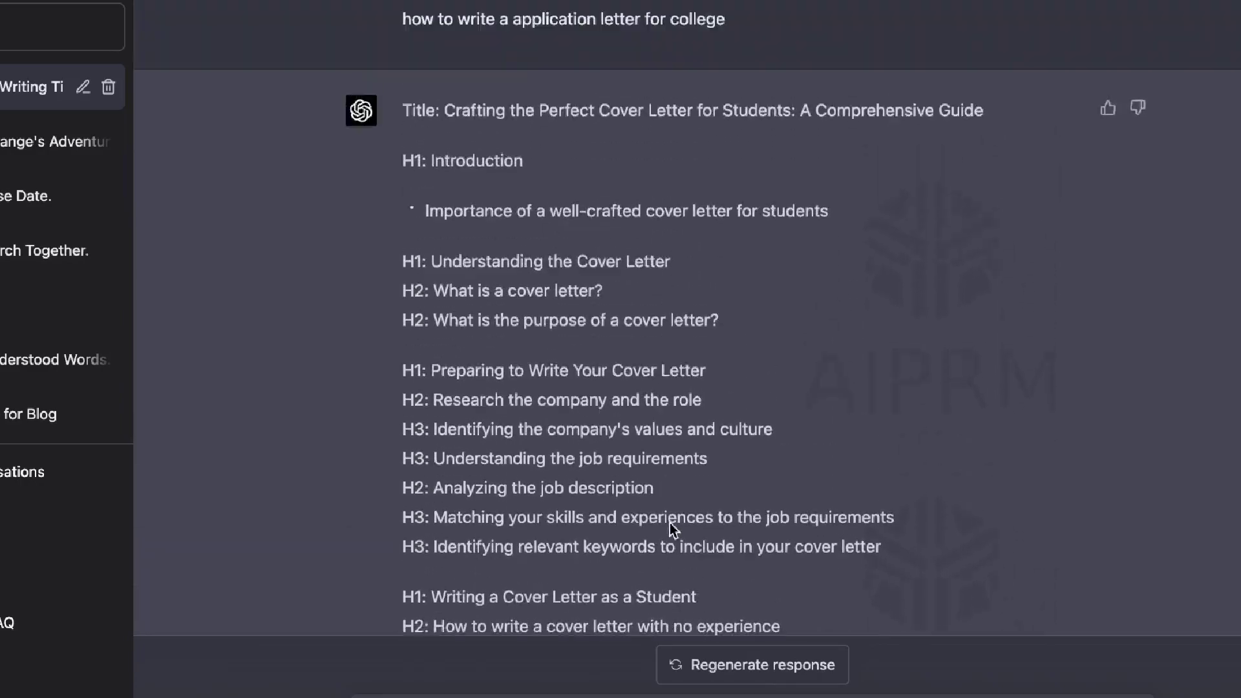
scroll(670, 523, "down", 1)
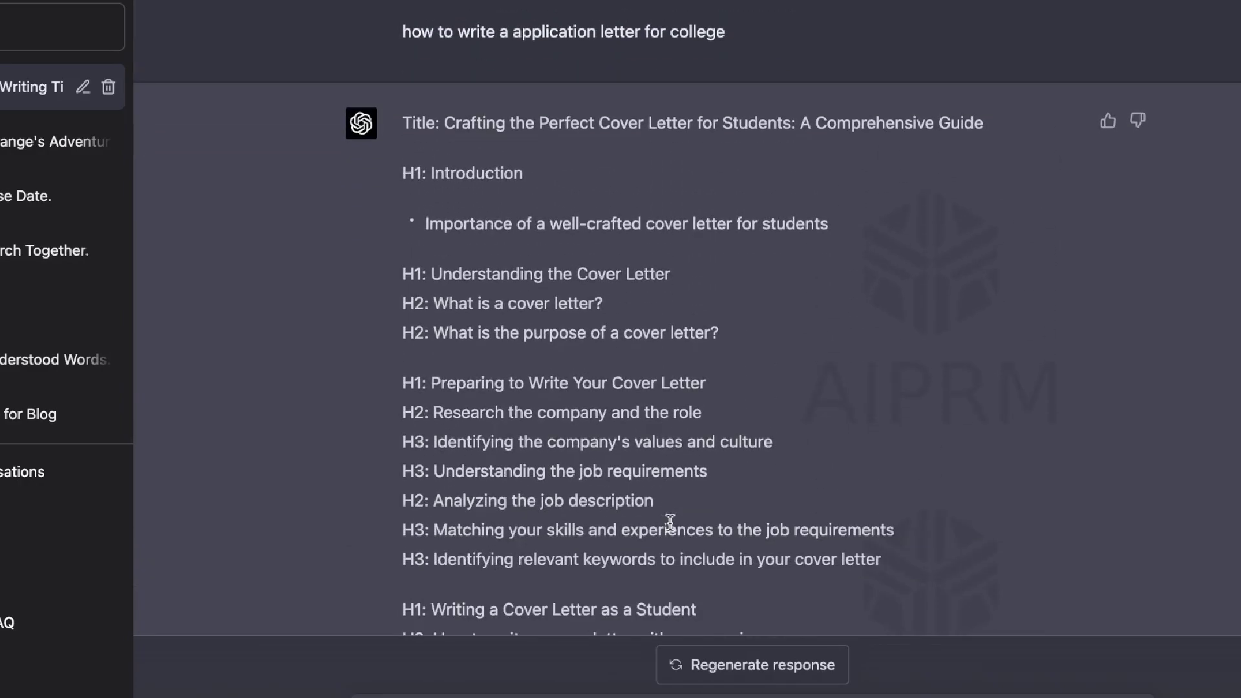
scroll(669, 523, "down", 20)
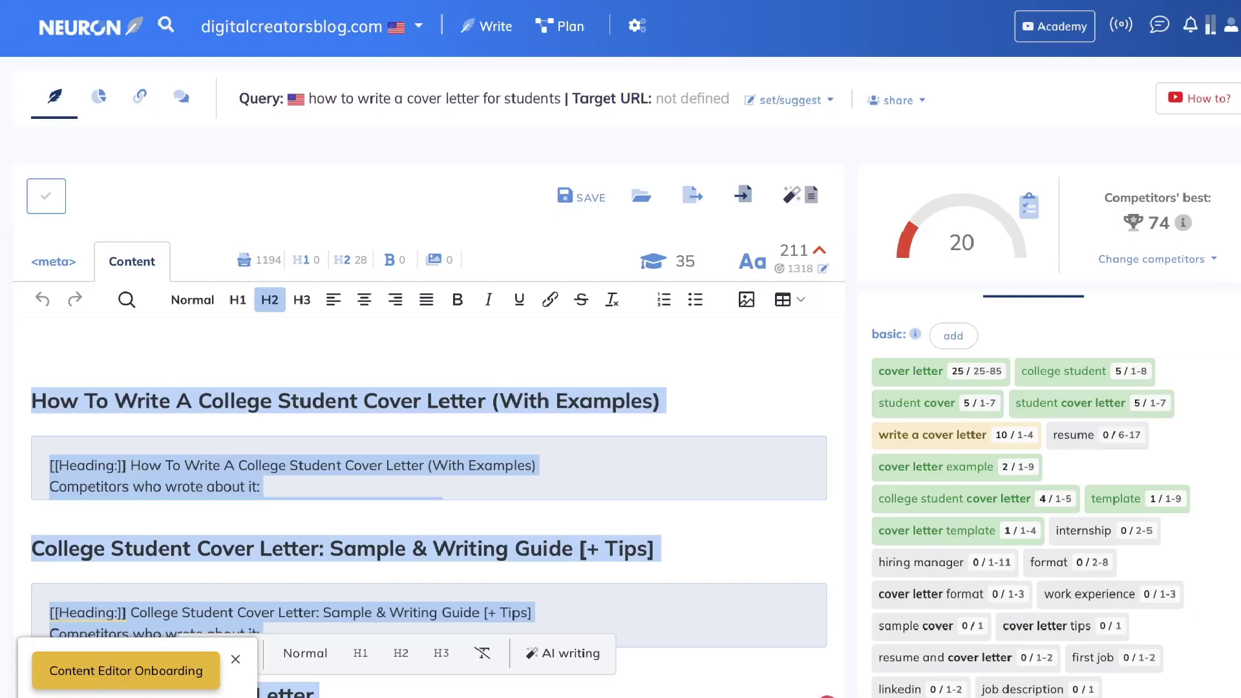
Check the header terms, return to article terms, and copy all visible suggested terms to the clipboard
scroll(1073, 417, "up", 3)
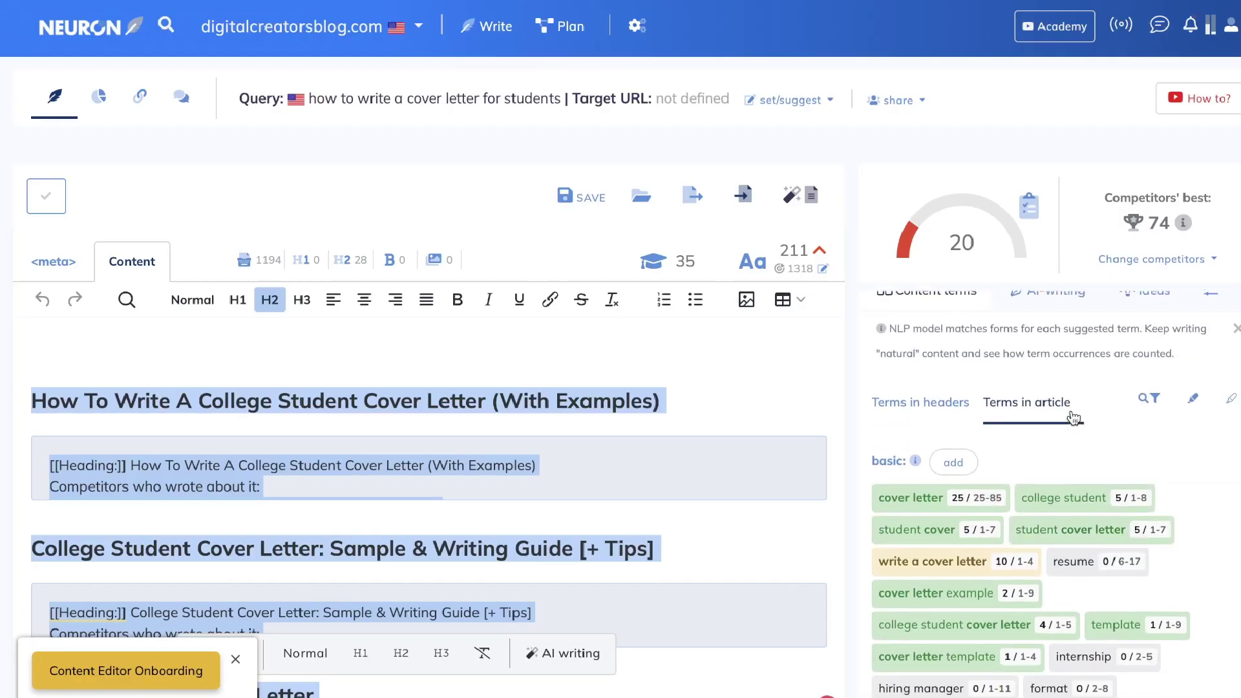
scroll(1072, 414, "down", 2)
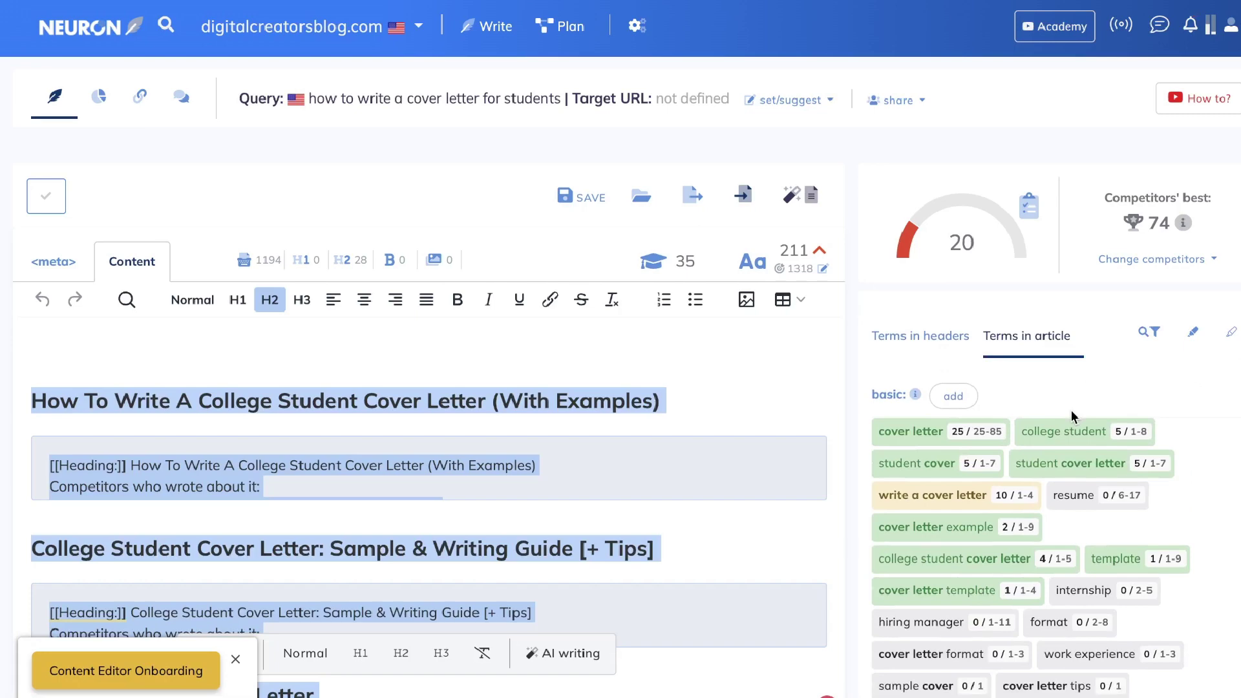
scroll(1072, 410, "down", 1)
left_click(925, 308)
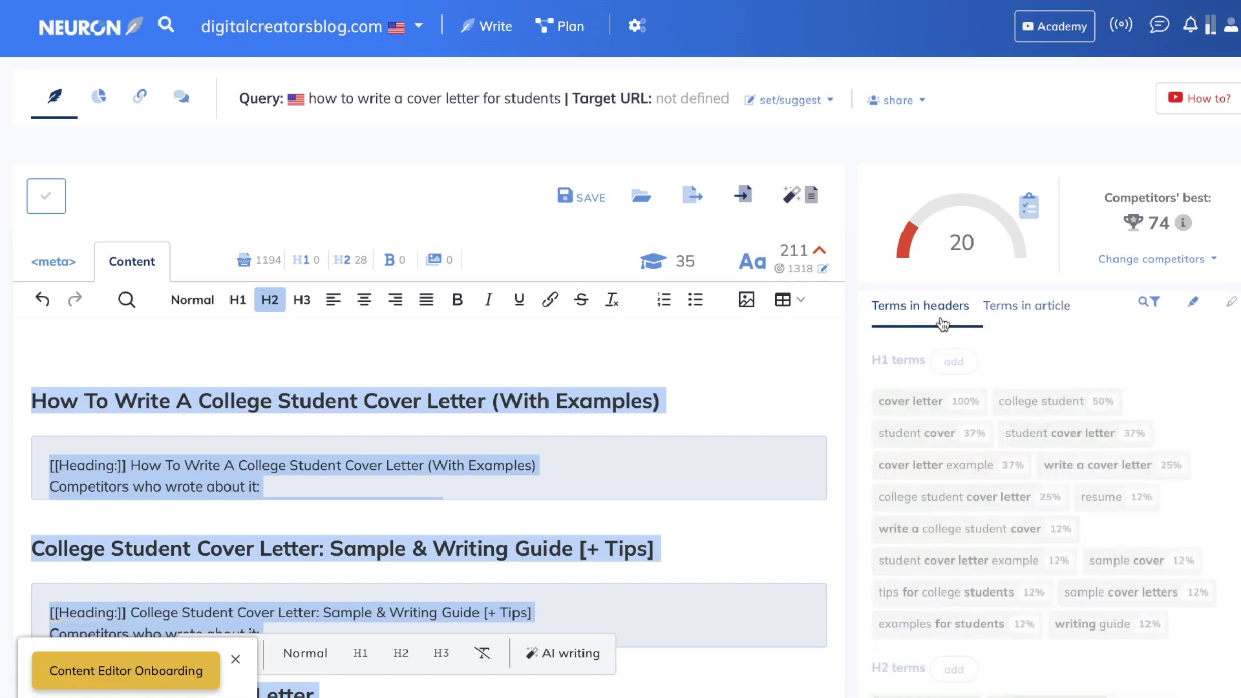
left_click(1026, 305)
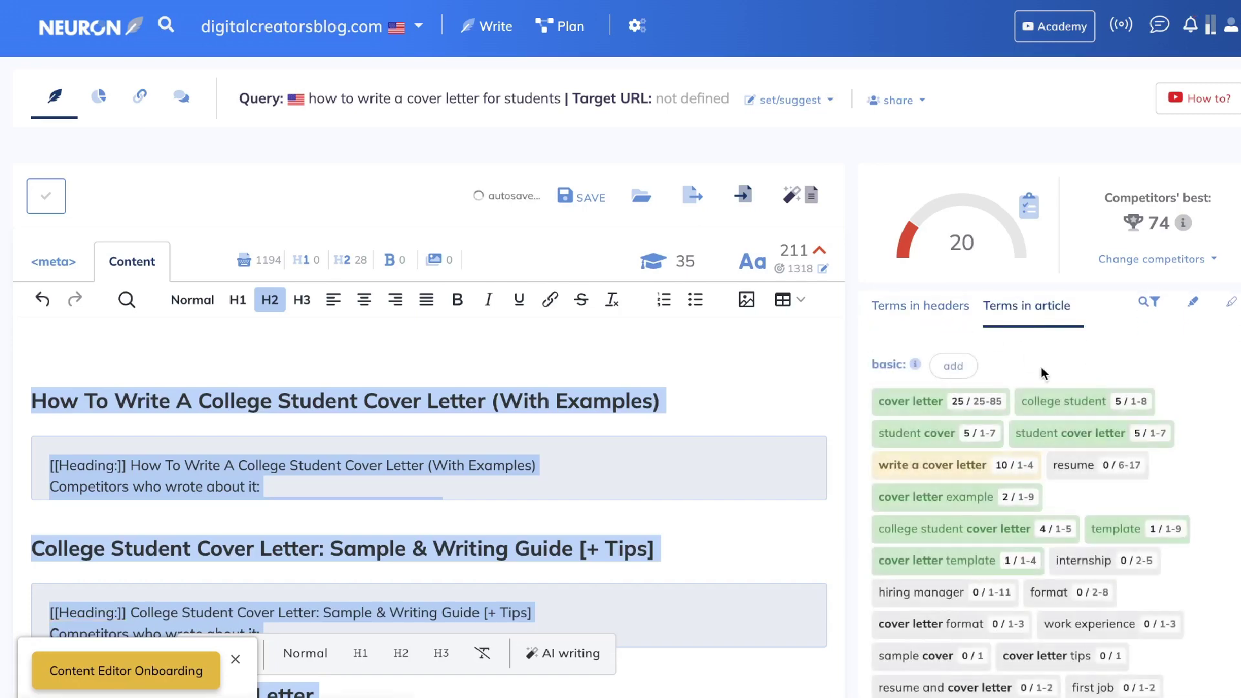
scroll(1041, 365, "down", 1)
scroll(1041, 366, "up", 3)
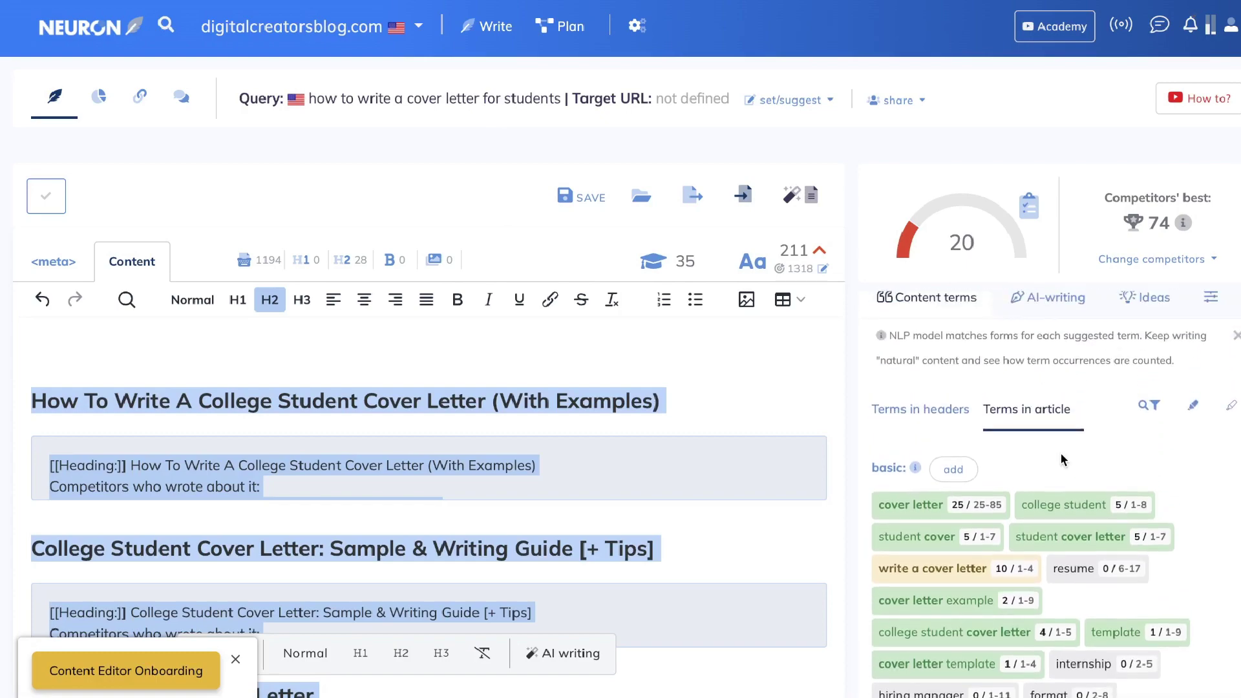
scroll(1061, 452, "down", 10)
scroll(1061, 453, "down", 8)
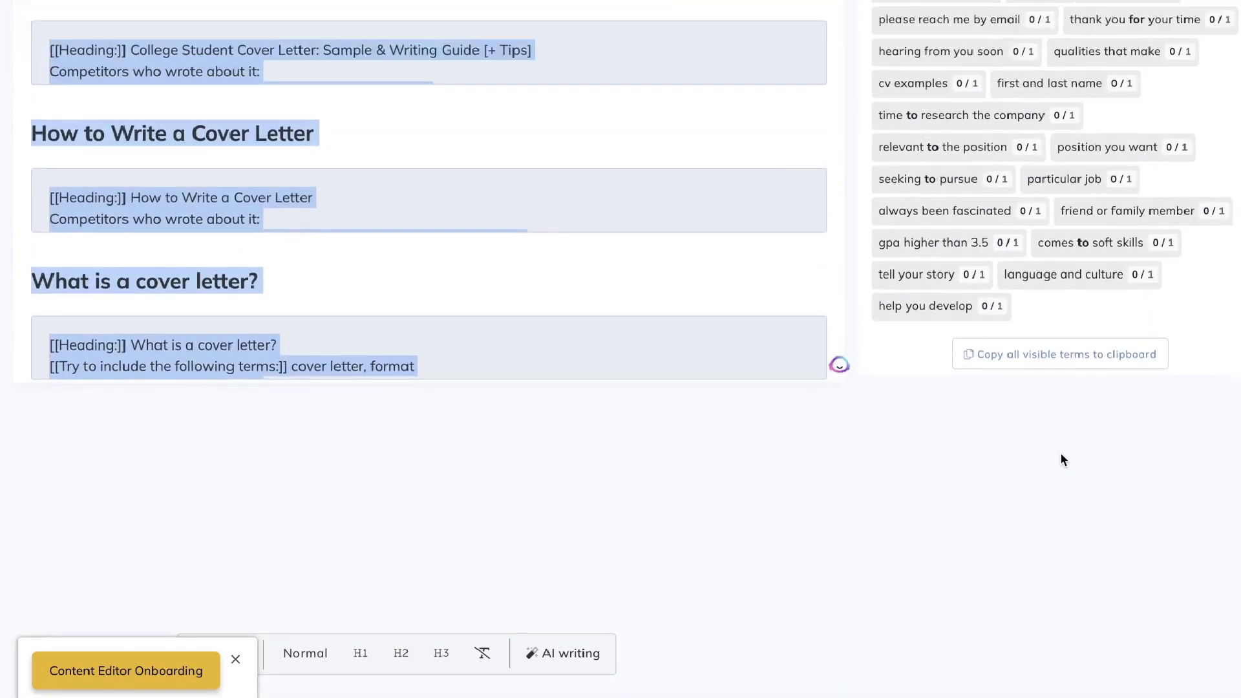
scroll(1062, 460, "up", 2)
left_click(1079, 477)
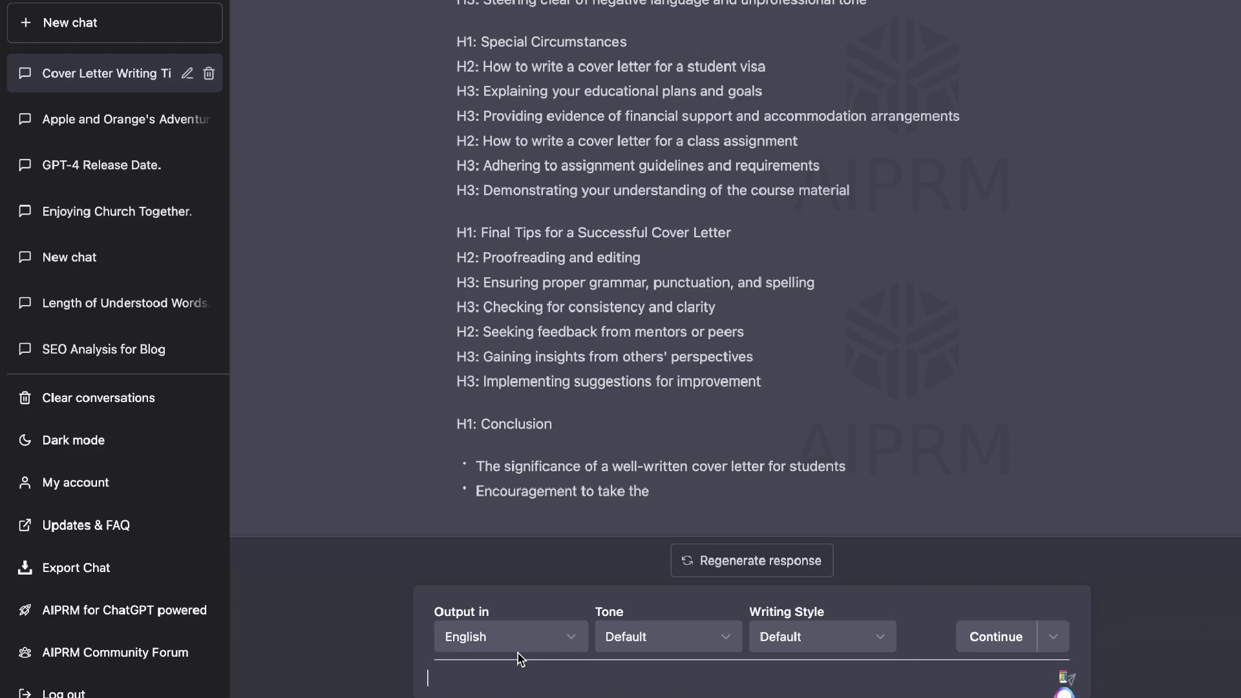
Paste the 1500-word markdown article prompt with the keyword lists, review it, and send it
key("ctrl+v")
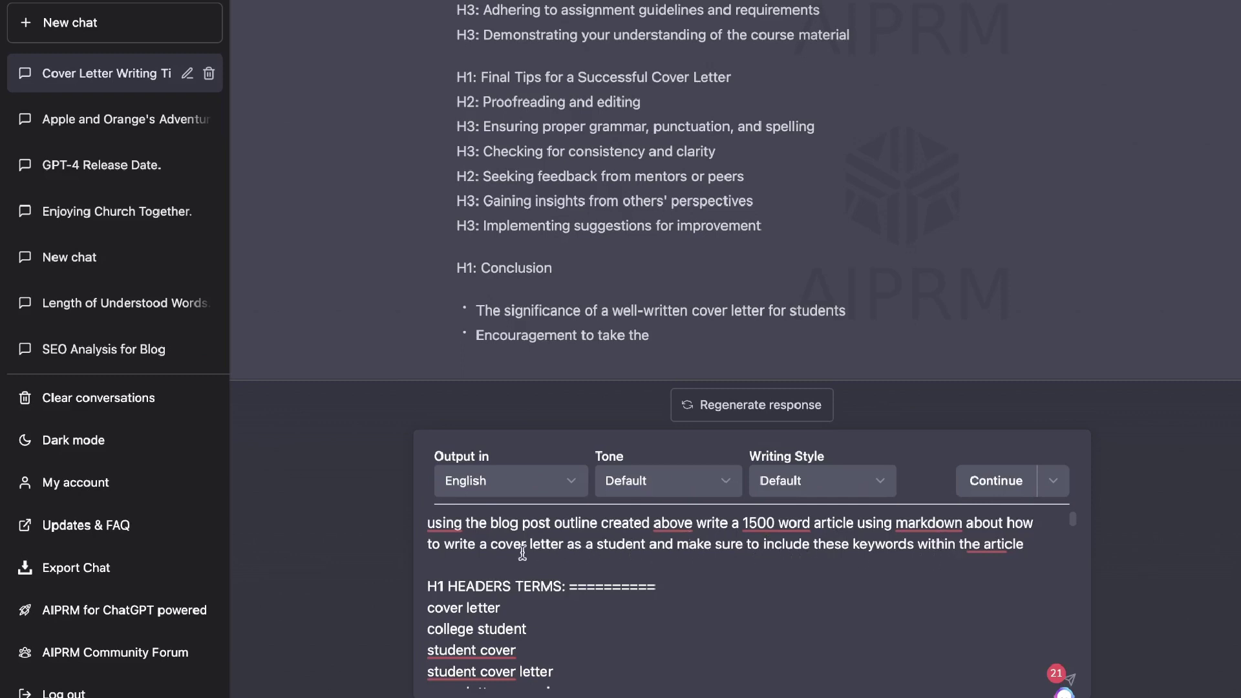
scroll(577, 577, "down", 10)
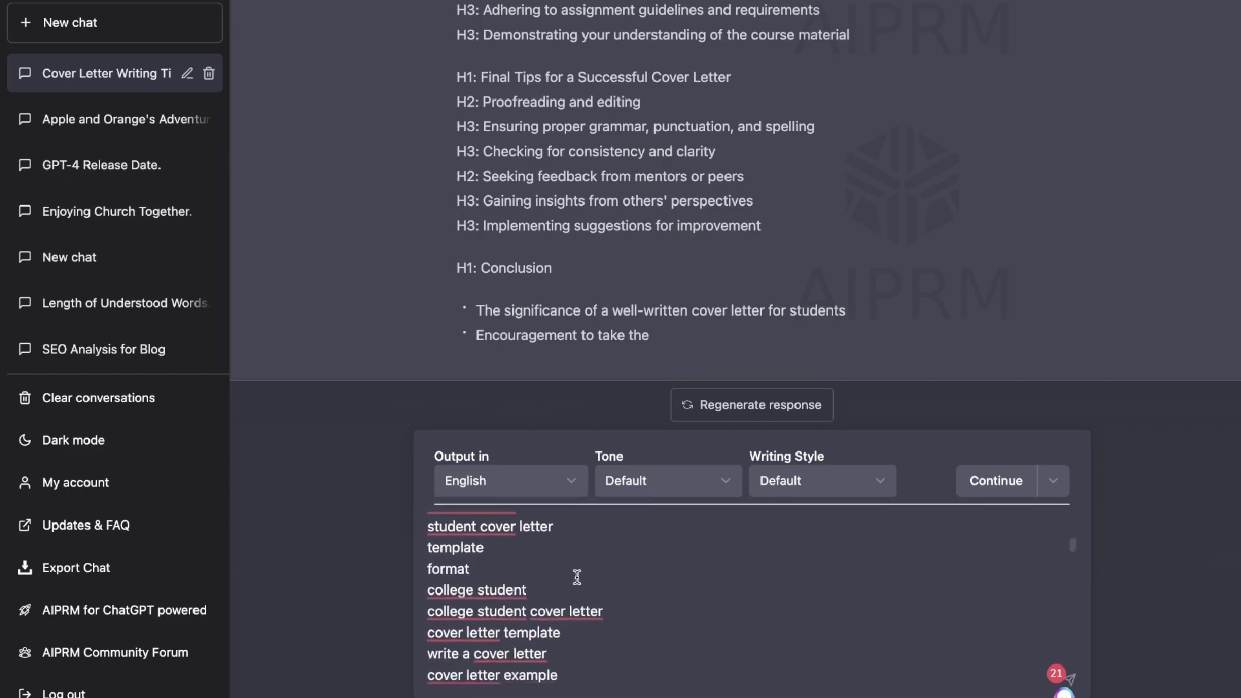
scroll(576, 577, "down", 15)
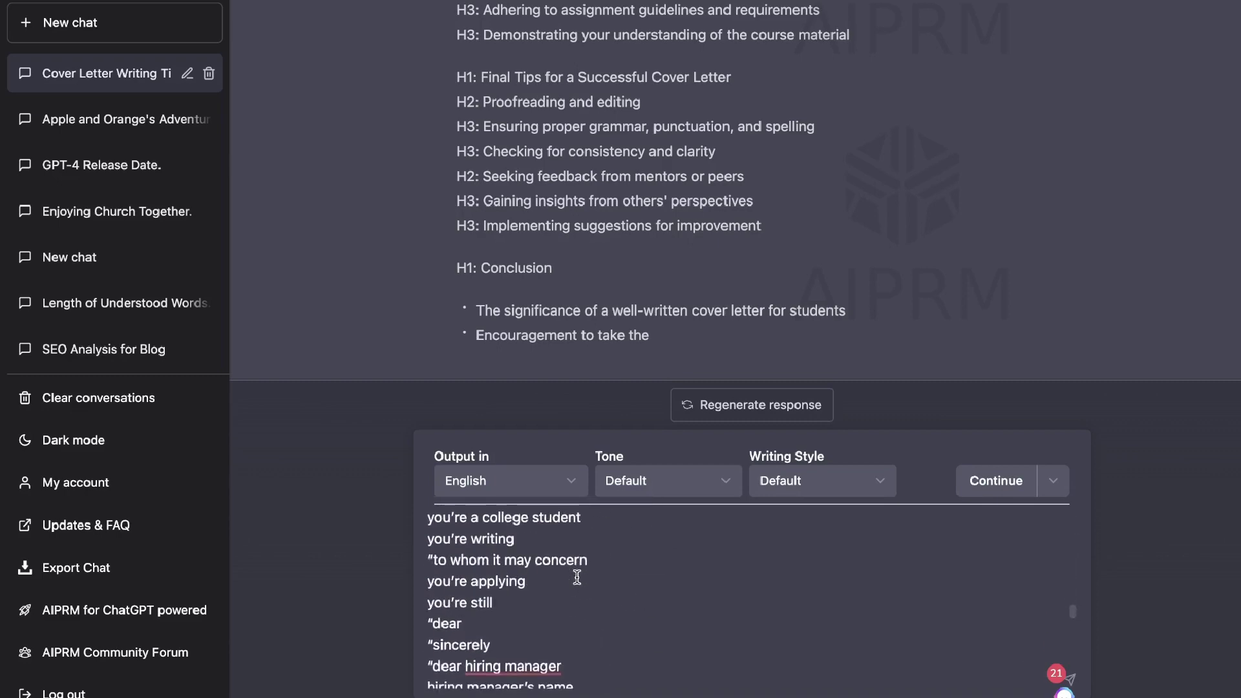
scroll(577, 577, "down", 15)
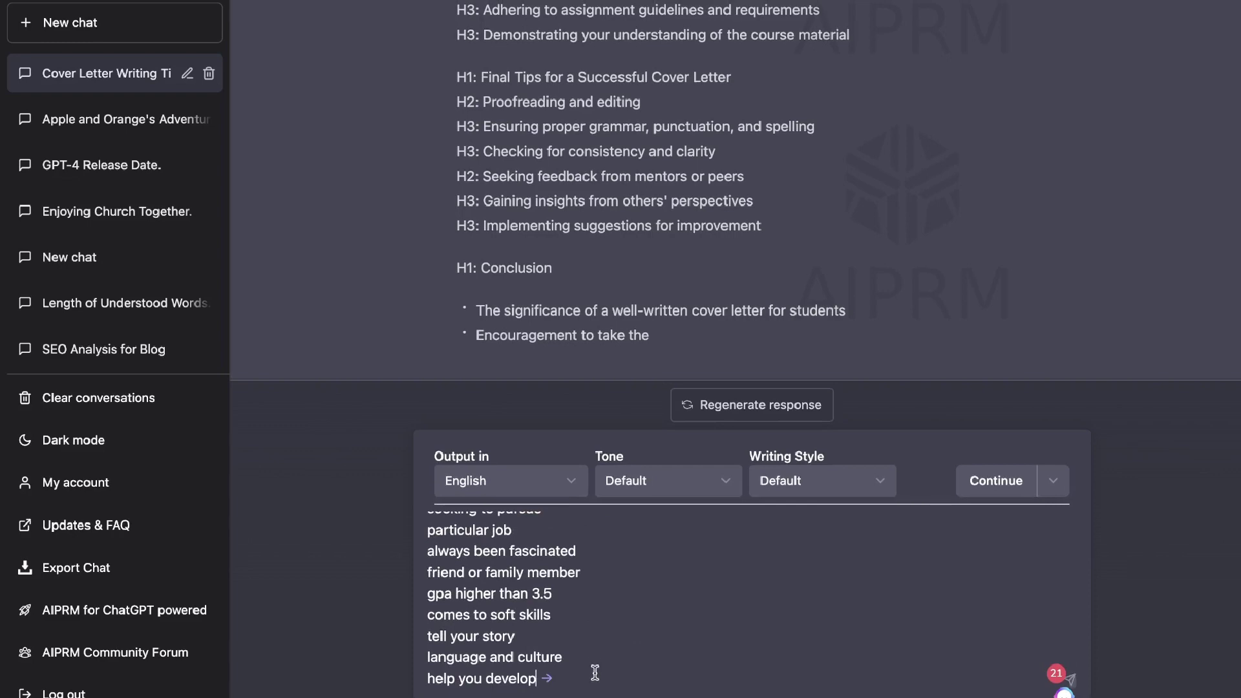
key("Return")
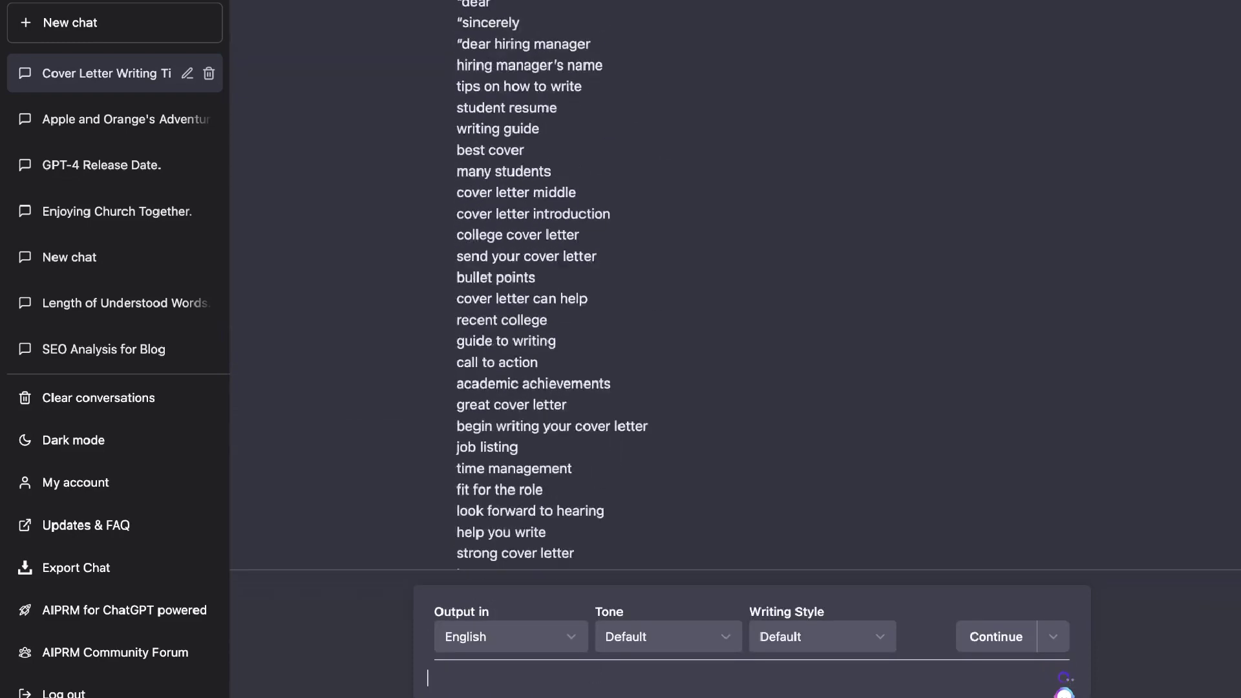
Leave the failed ChatGPT keyword request and switch to the OpenAI Playground holding the outline system prompt
triple_click(1035, 410)
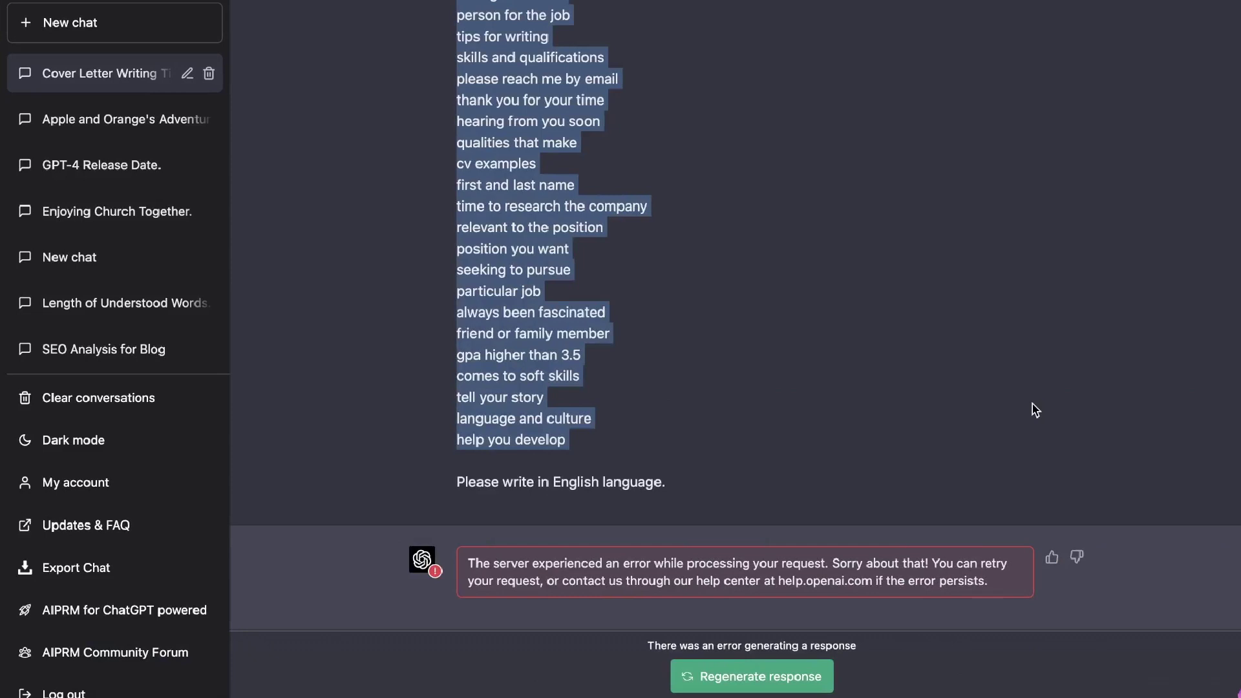
scroll(932, 260, "up", 1)
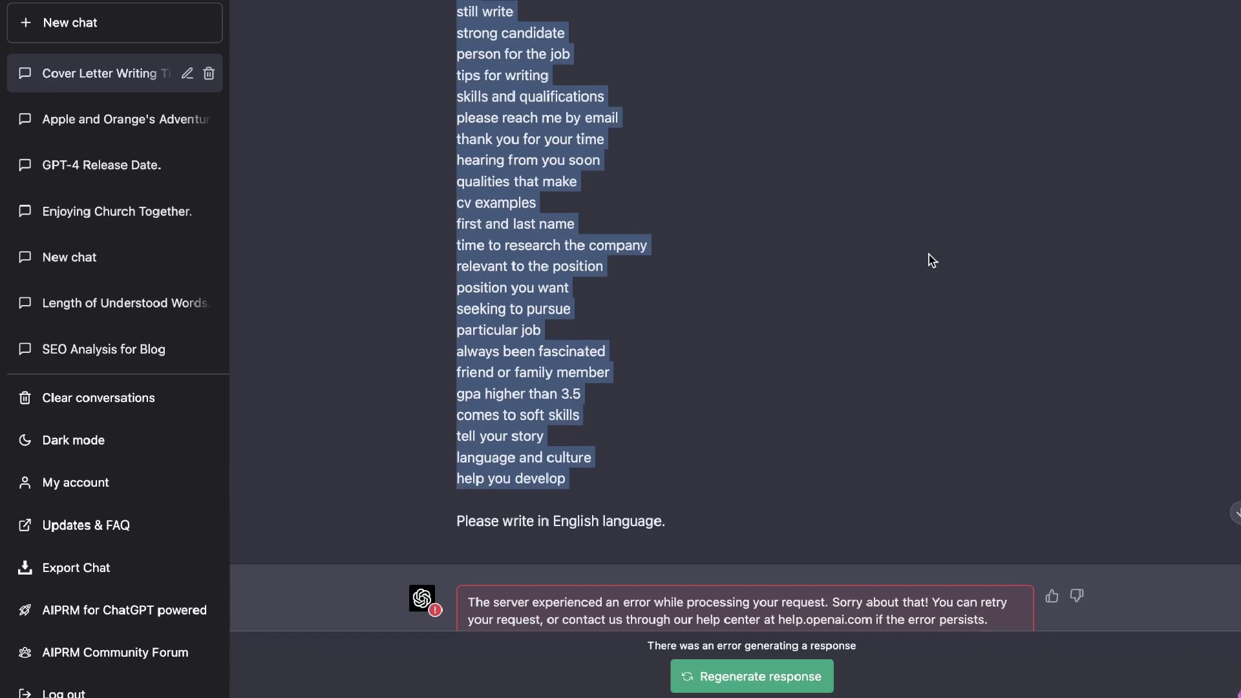
left_click(1104, 1)
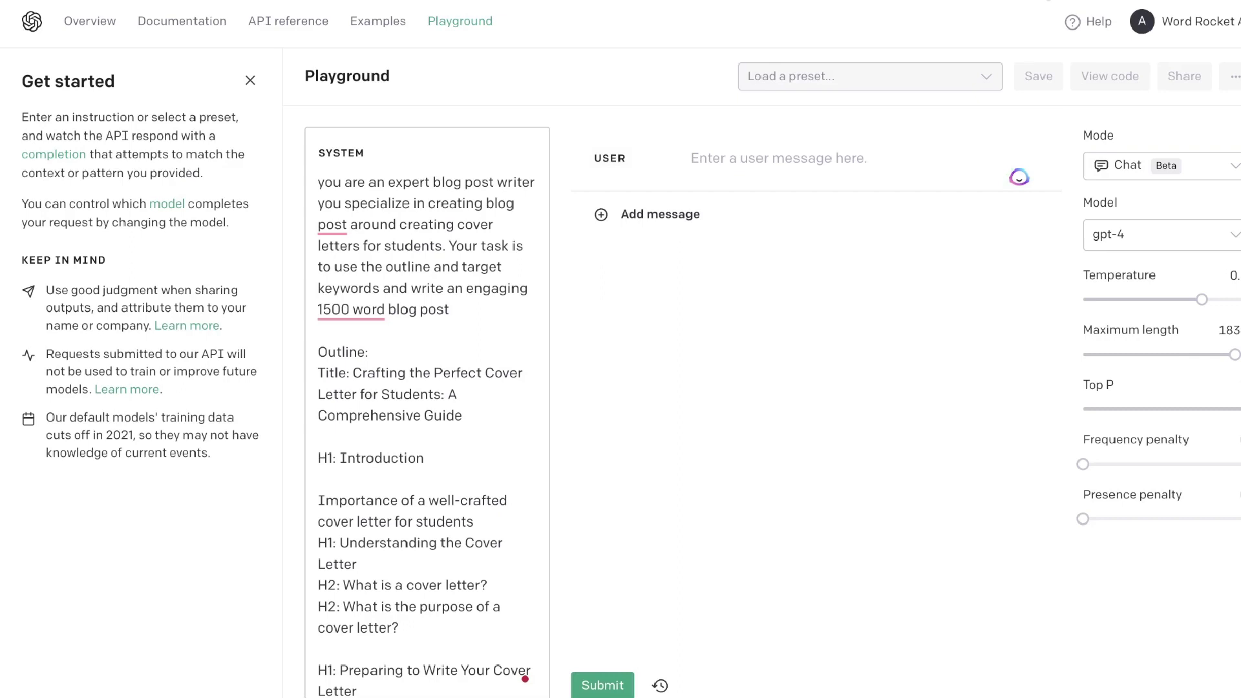
Keep gpt-4 as the model and paste the keyword-list prompt into the user message, removing 'created above'
left_click(1131, 232)
left_click(1138, 240)
scroll(429, 355, "down", 1)
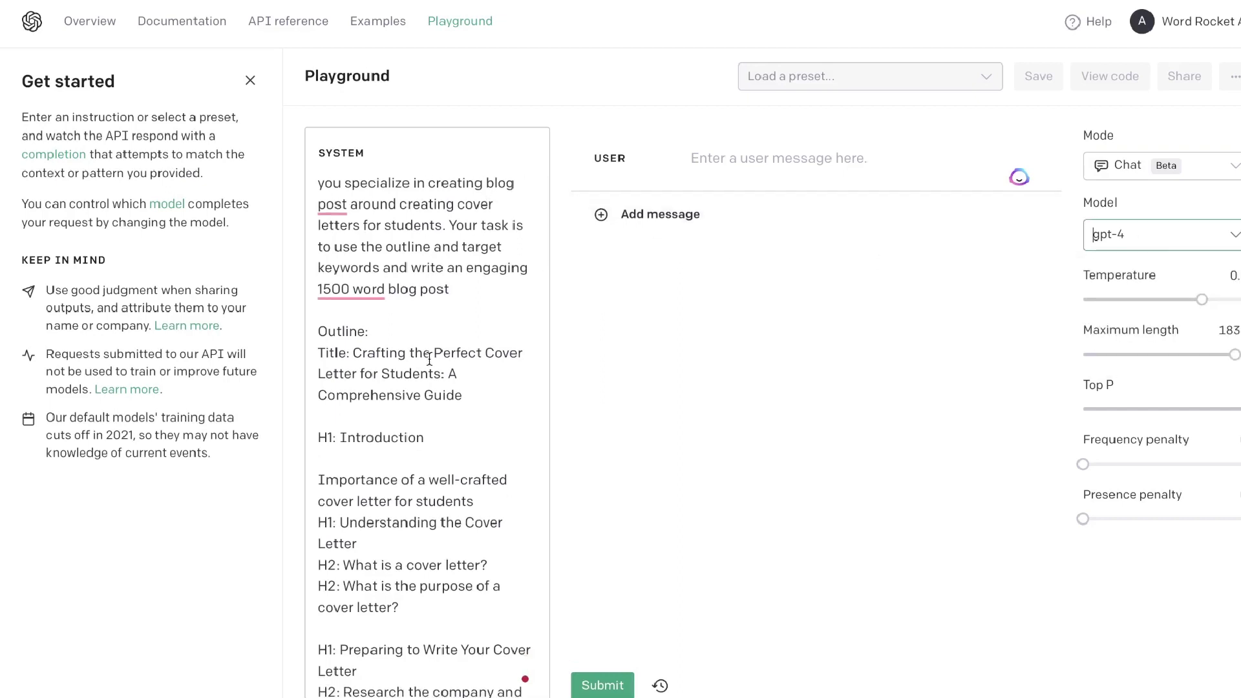
scroll(430, 359, "down", 2)
left_click(752, 139)
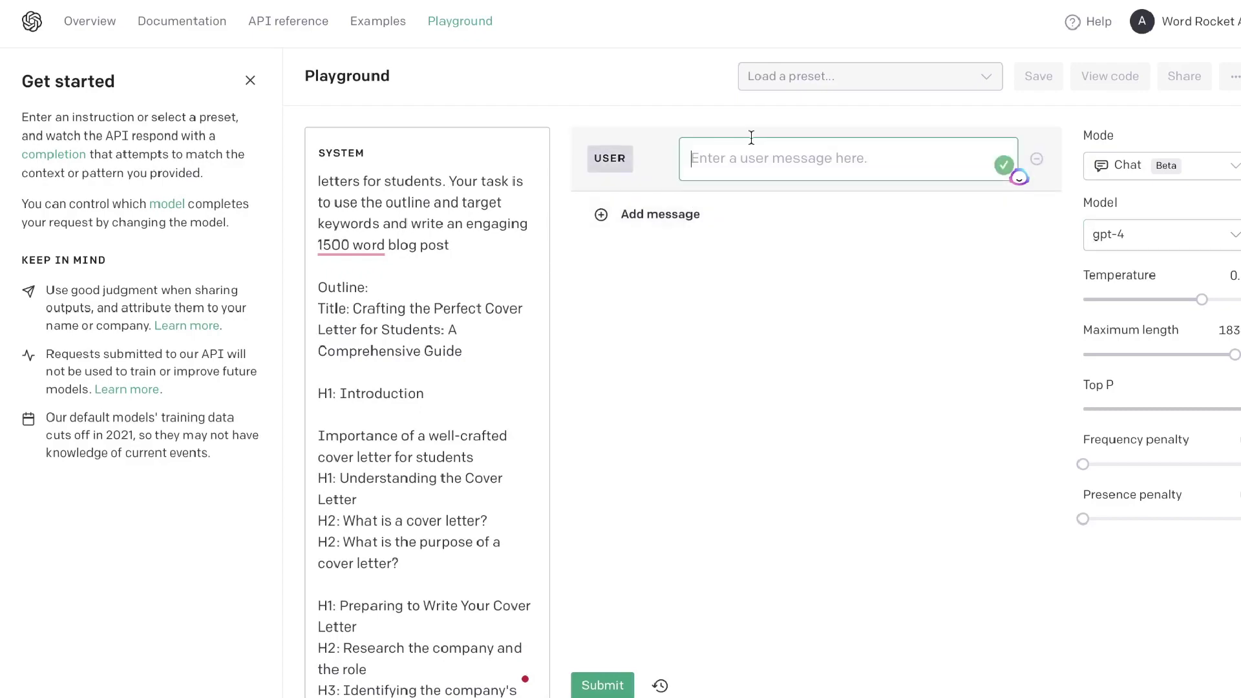
key("ctrl+v")
scroll(777, 245, "up", 20)
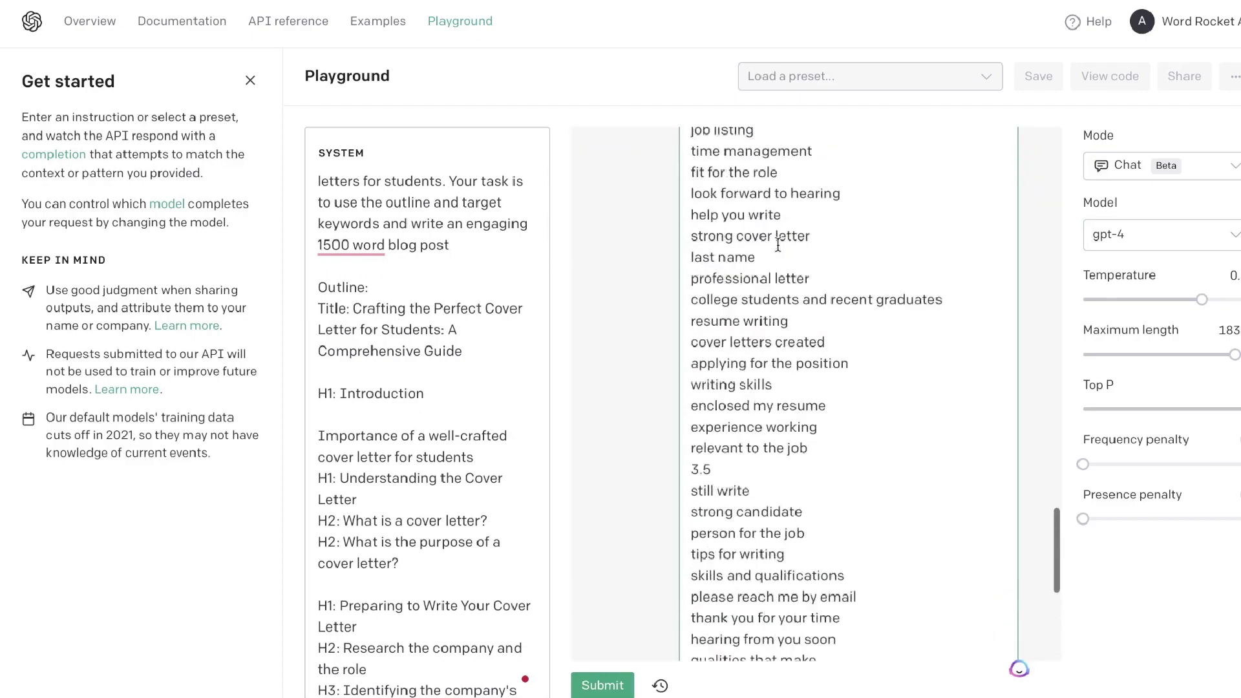
scroll(778, 245, "up", 10)
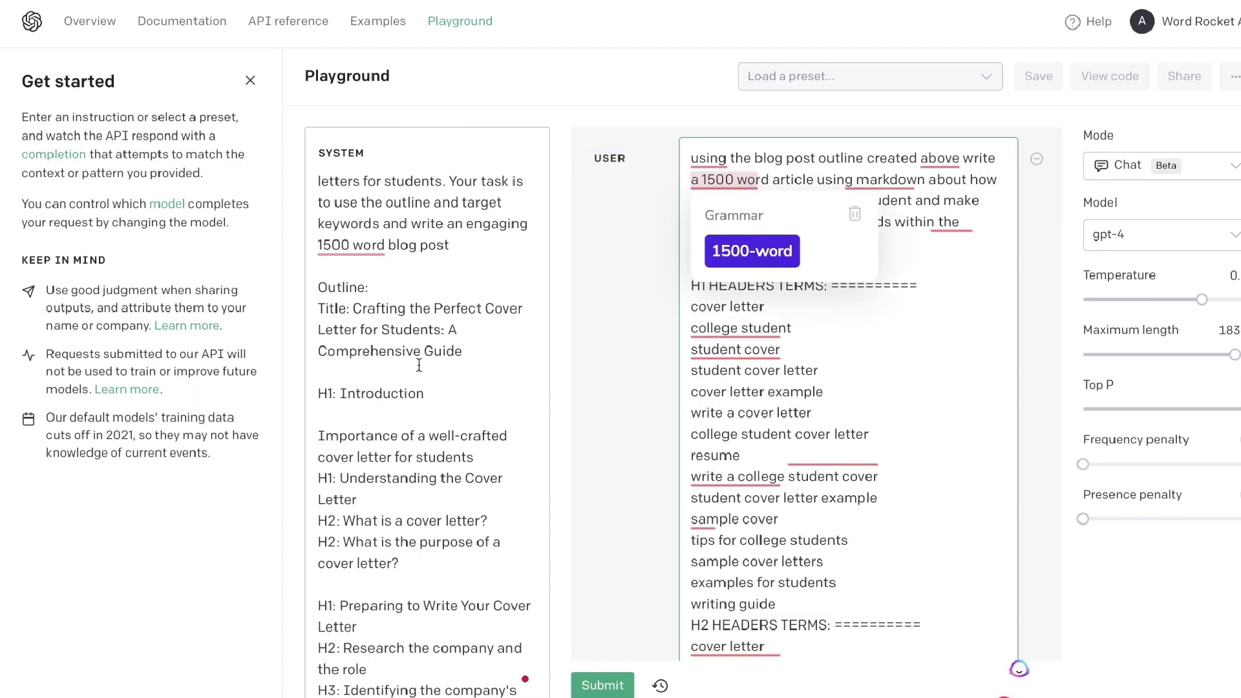
scroll(409, 523, "down", 1)
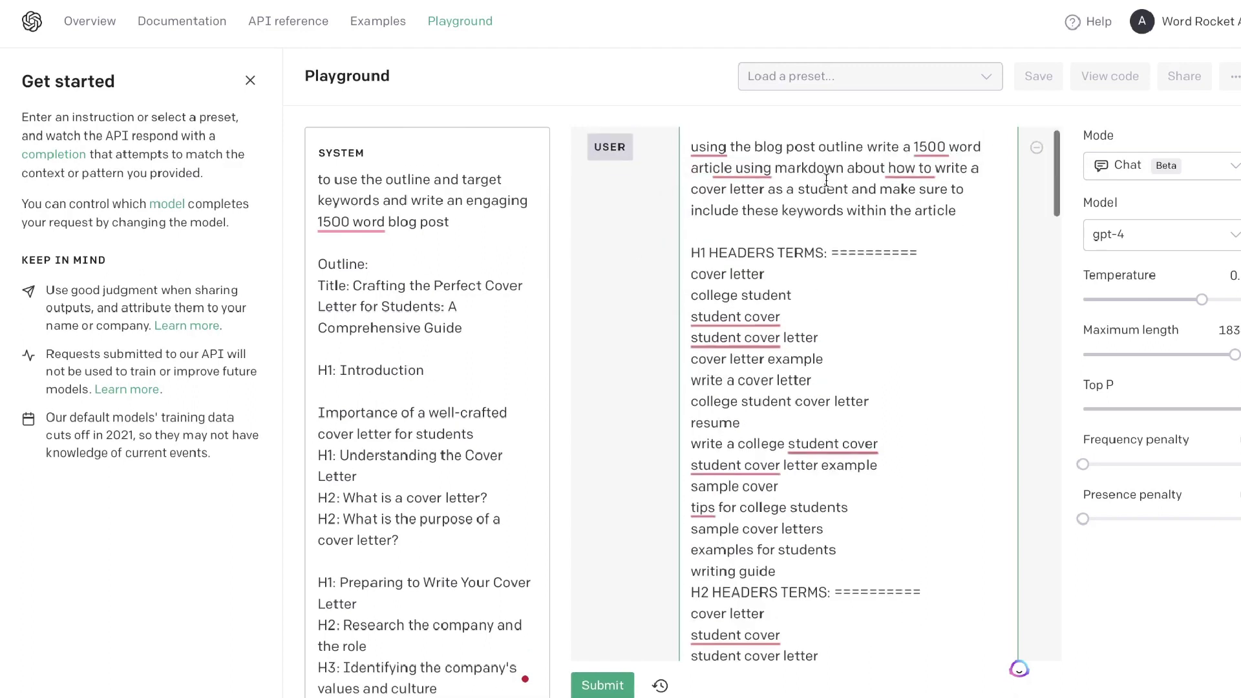
left_click(826, 179)
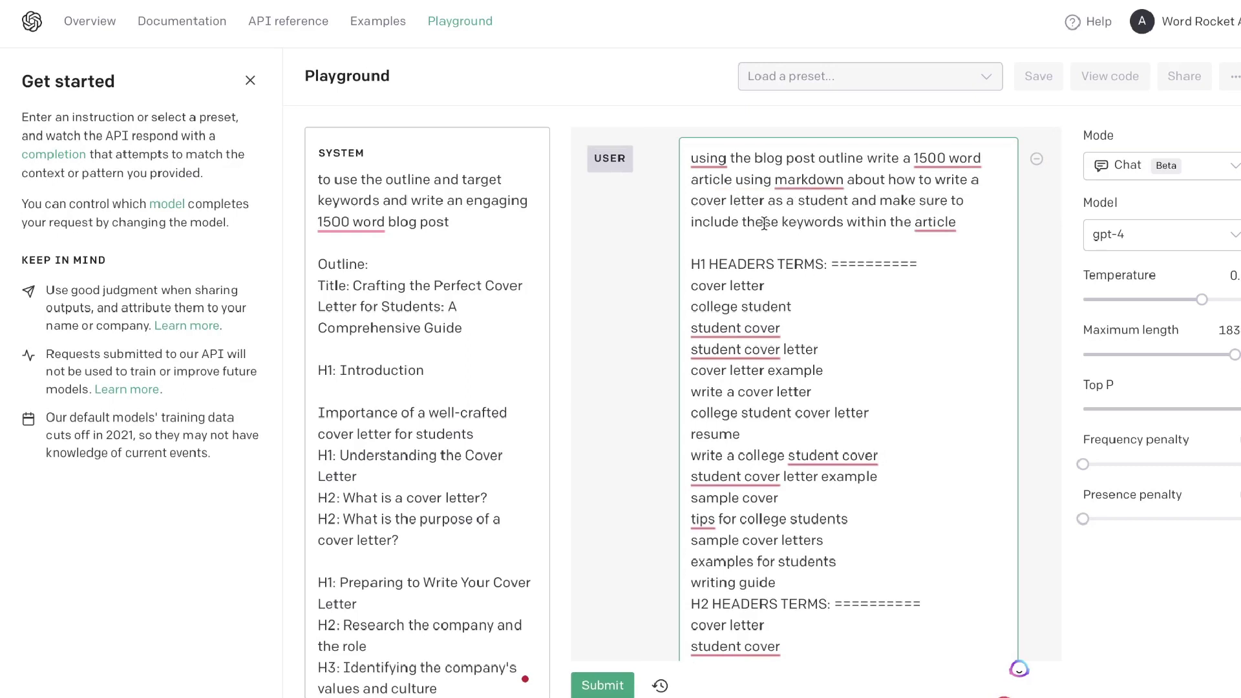
Set maximum length to 197 and both frequency and presence penalties to 0.1
mouse_move(930, 220)
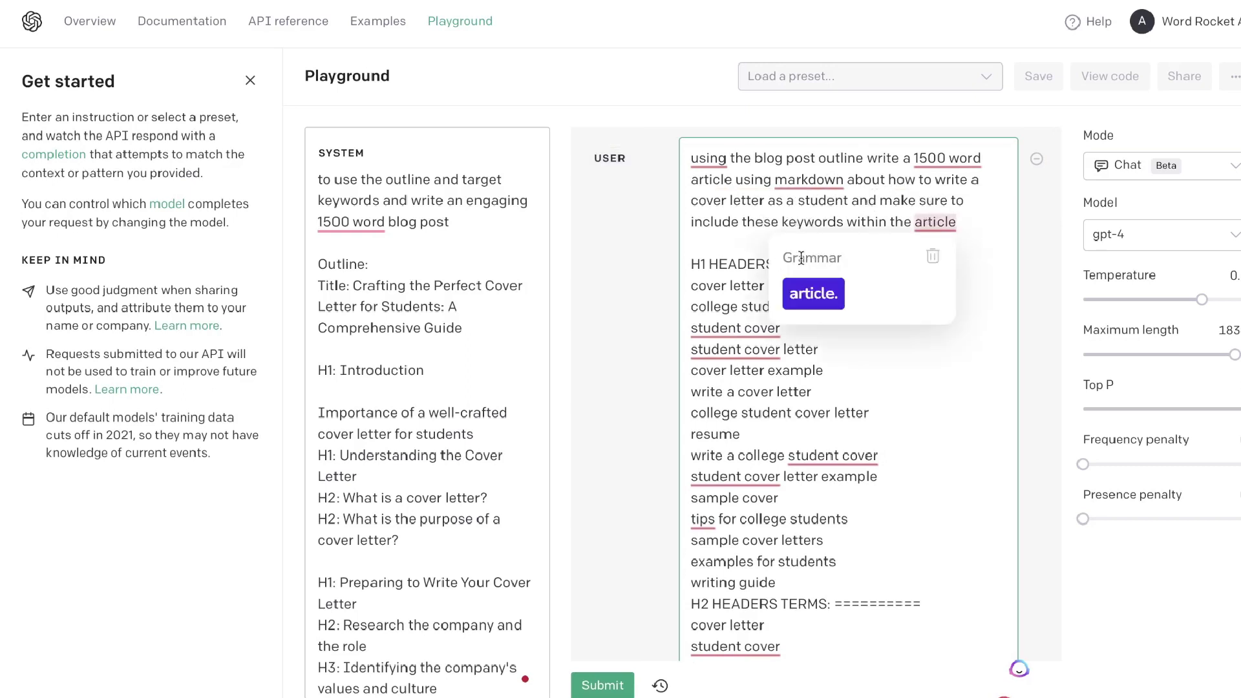
scroll(775, 390, "down", 15)
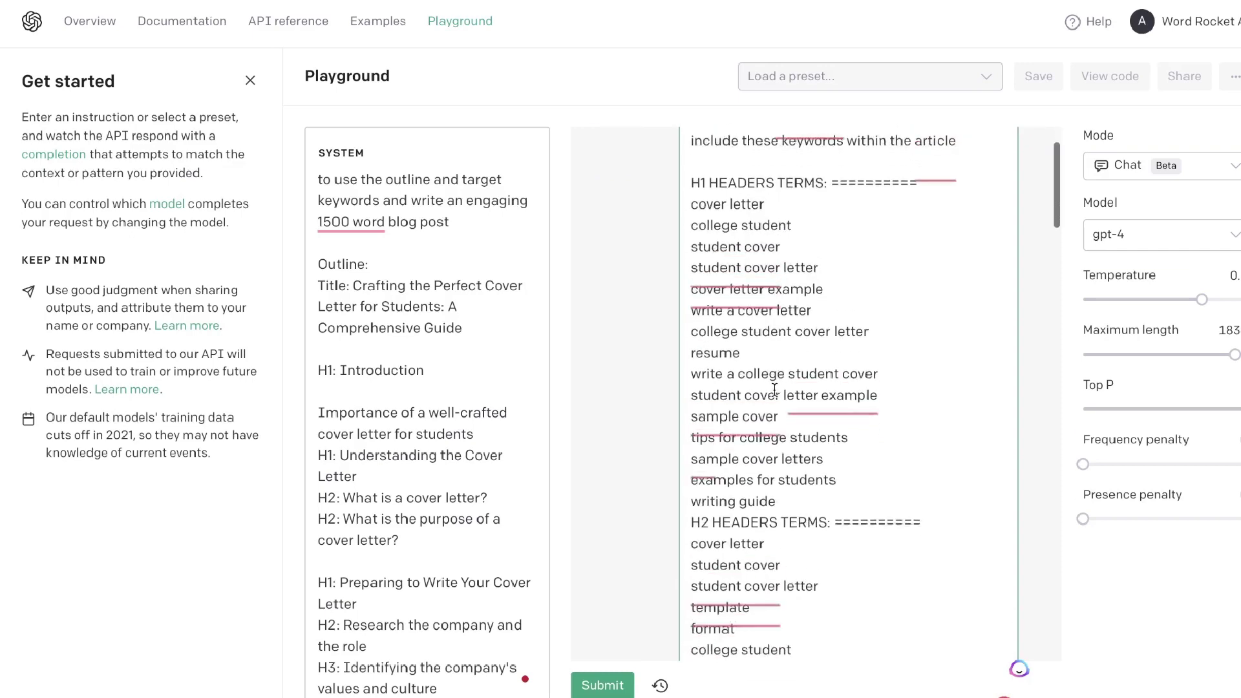
scroll(775, 390, "down", 15)
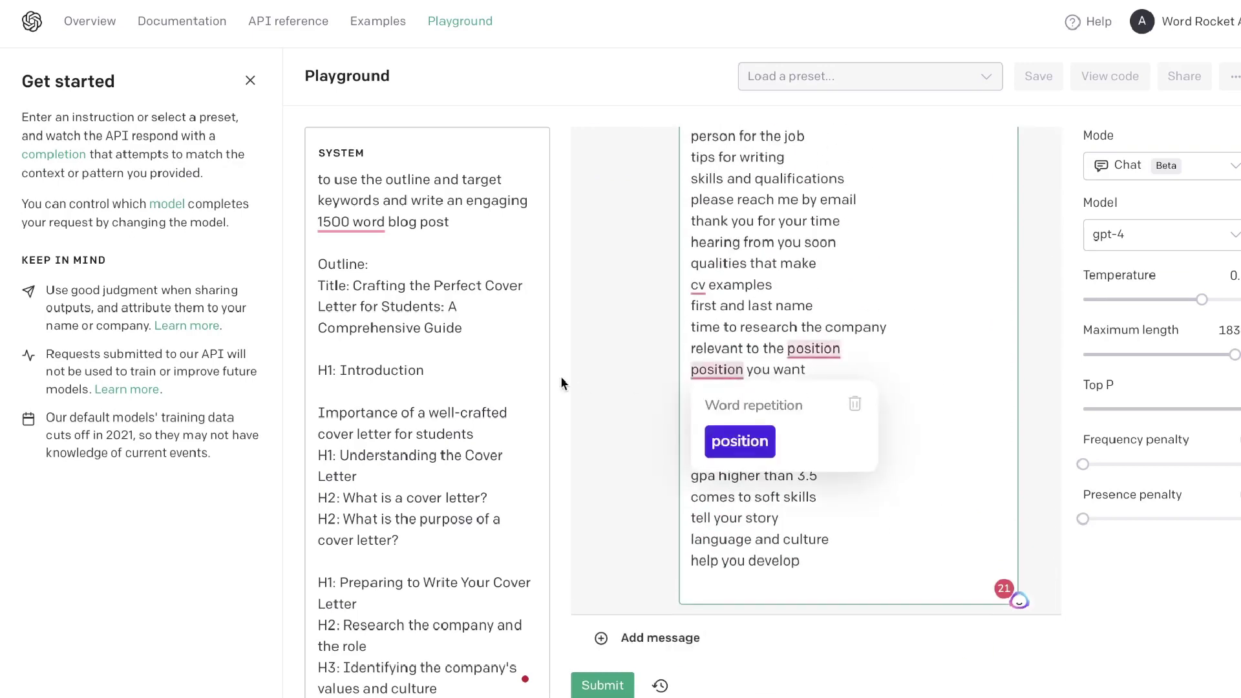
scroll(453, 421, "down", 4)
left_click_drag(1235, 354, 1240, 354)
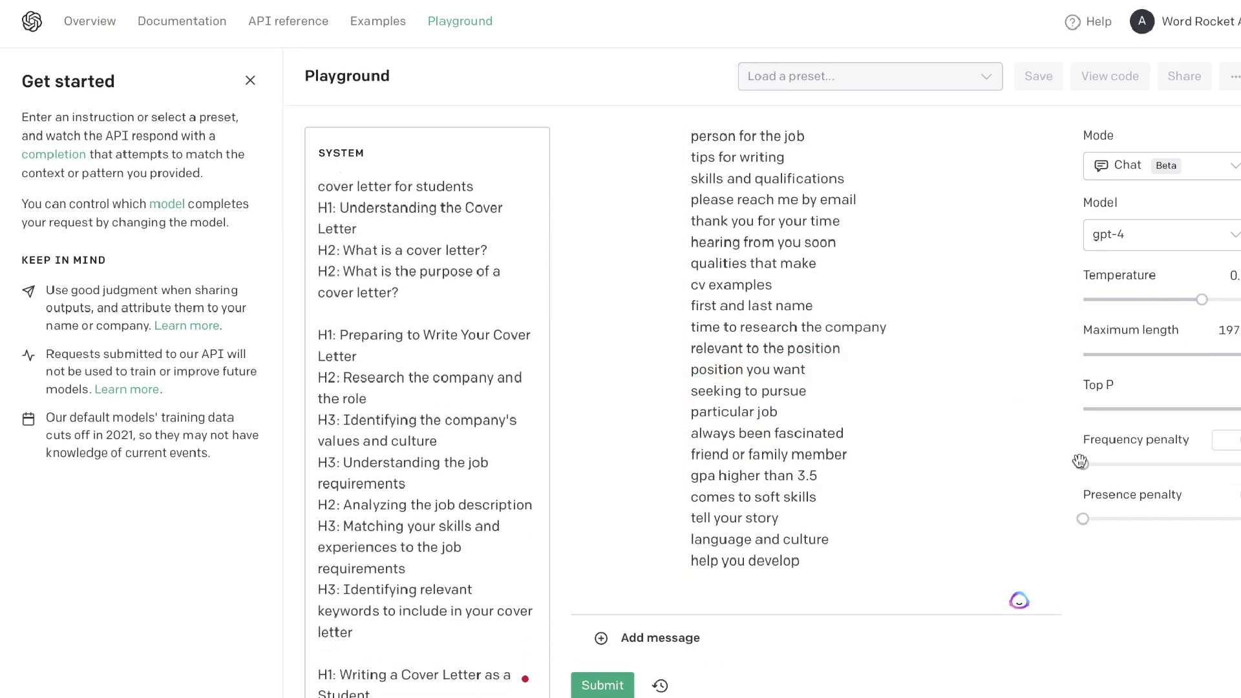
left_click_drag(1082, 464, 1097, 464)
left_click_drag(1082, 521, 1097, 519)
Submit the request and review GPT-4's cover-letter article from Introduction through Conclusion
left_click(611, 687)
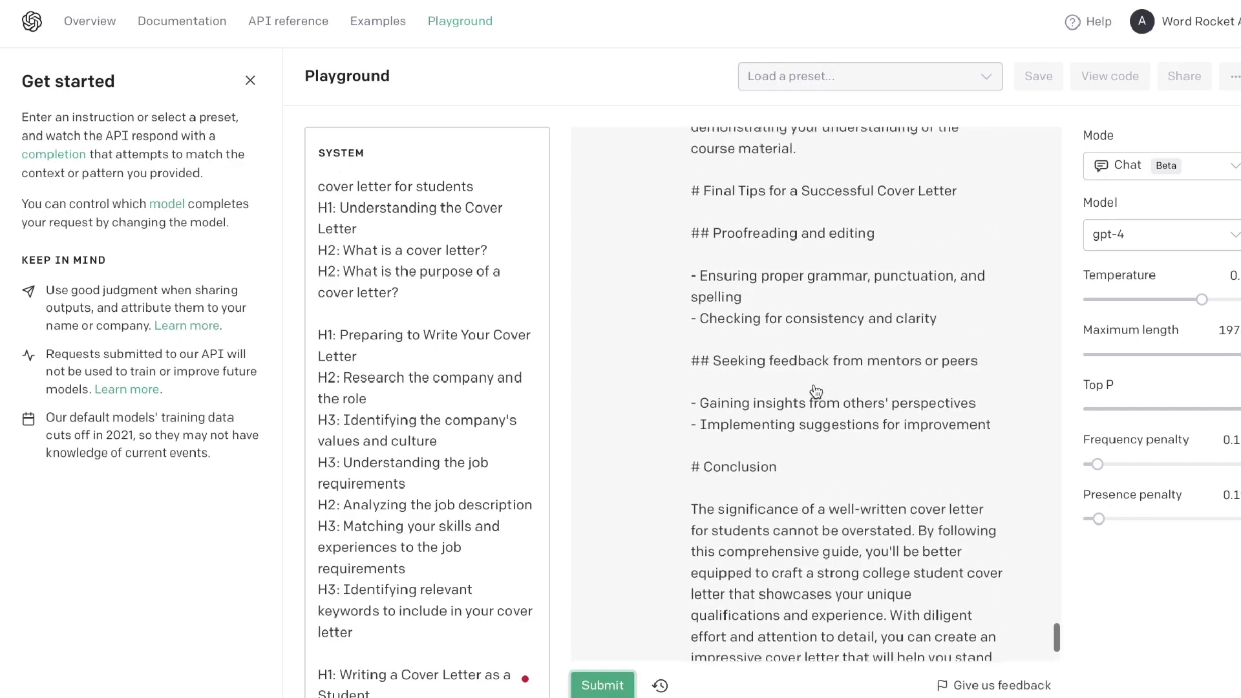
scroll(815, 391, "up", 2)
scroll(816, 391, "up", 6)
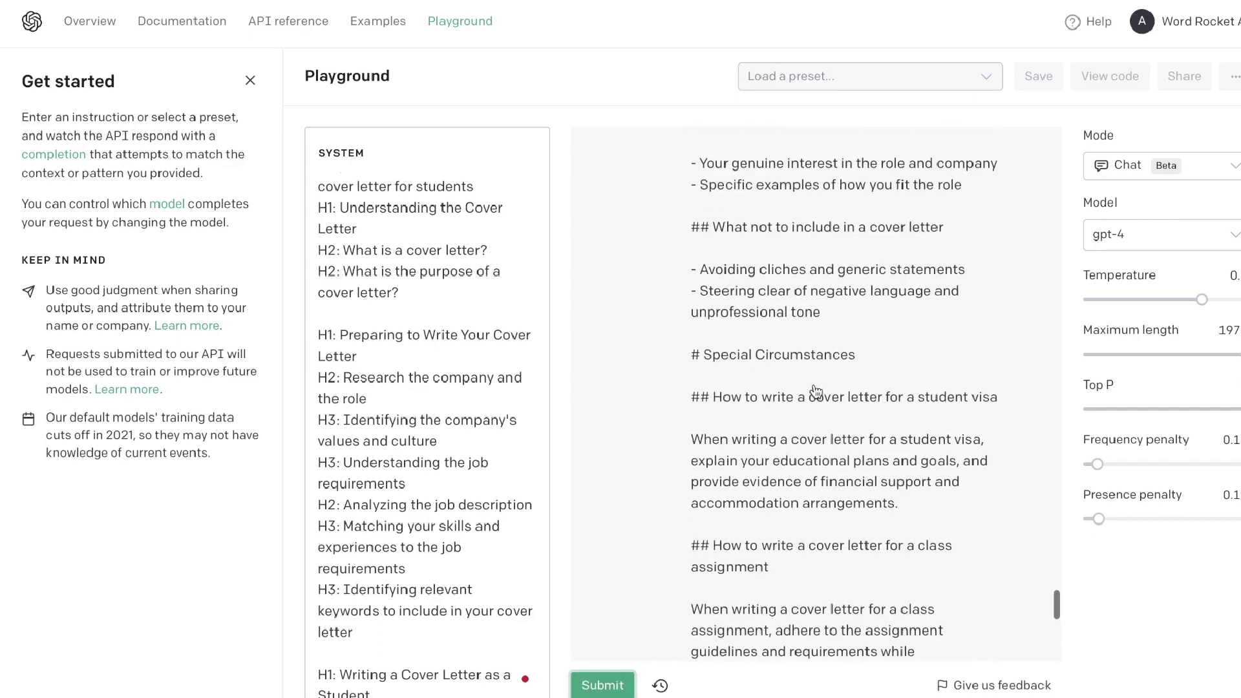
scroll(816, 478, "down", 1)
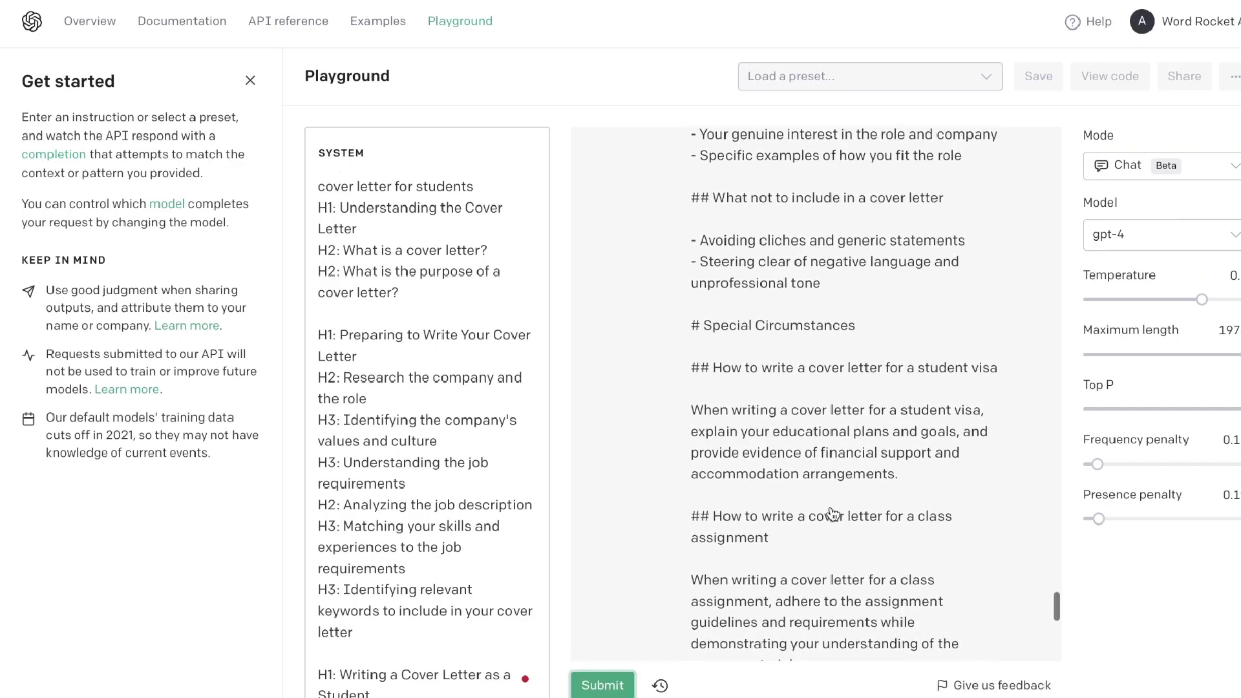
scroll(849, 496, "down", 3)
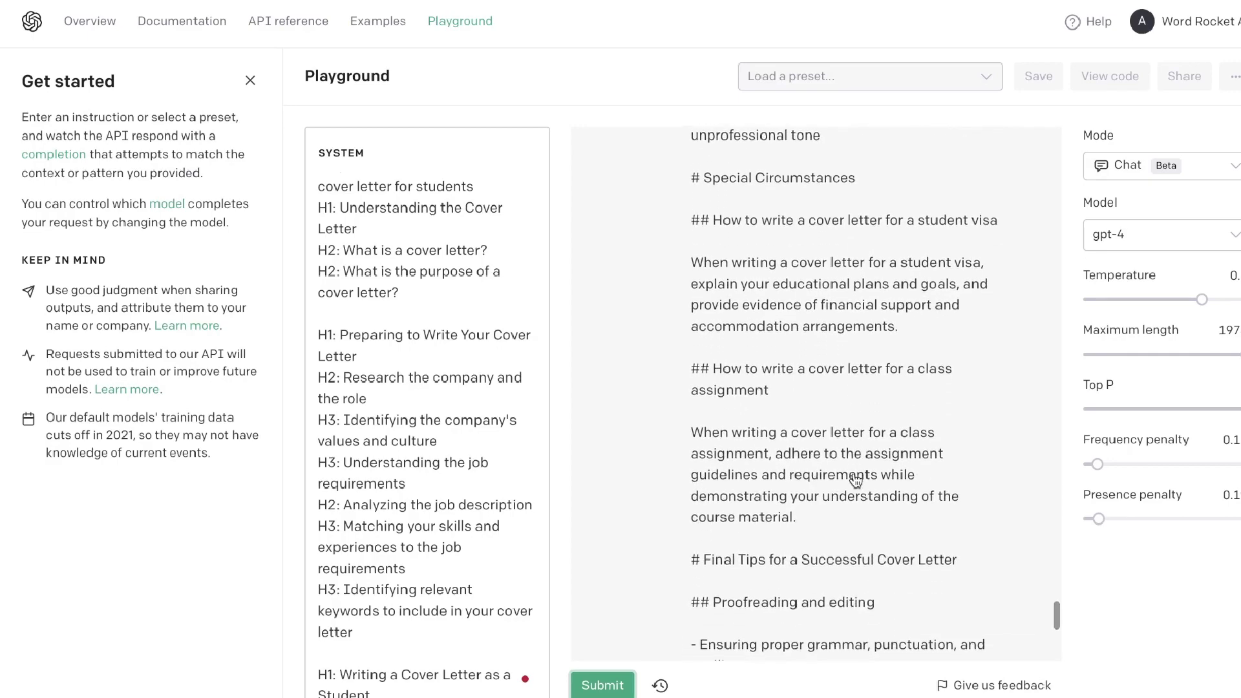
scroll(856, 479, "up", 15)
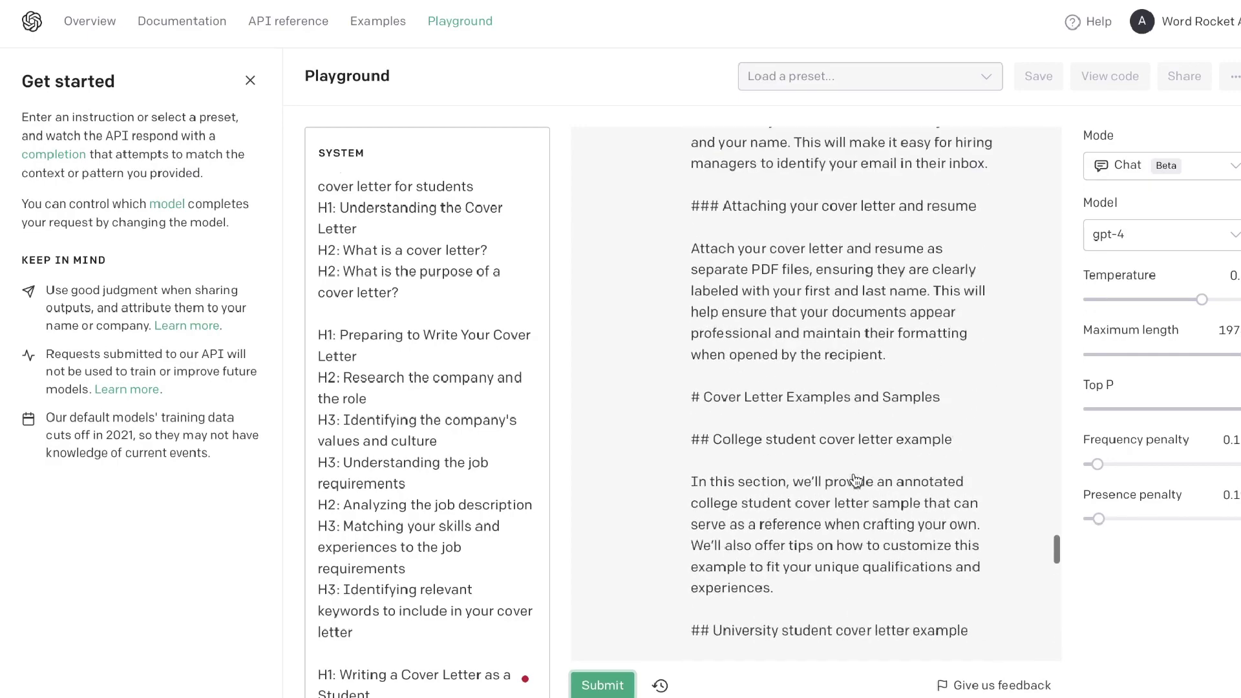
scroll(855, 479, "up", 20)
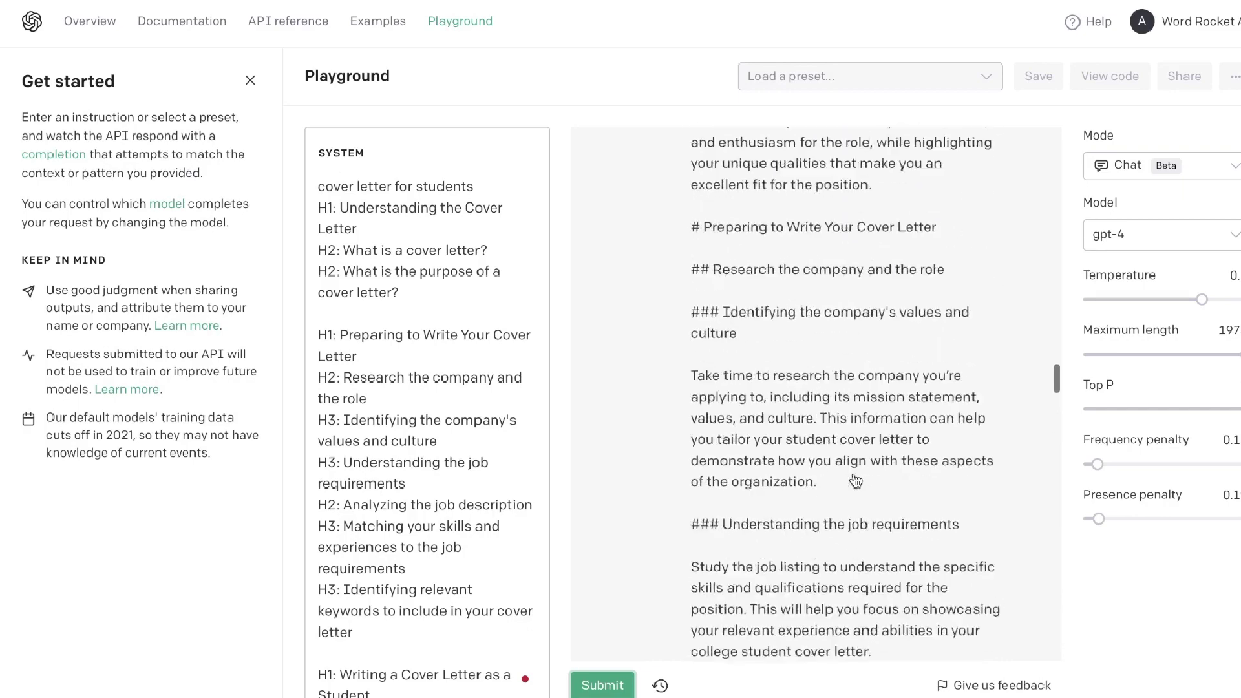
scroll(855, 479, "up", 10)
scroll(854, 477, "down", 5)
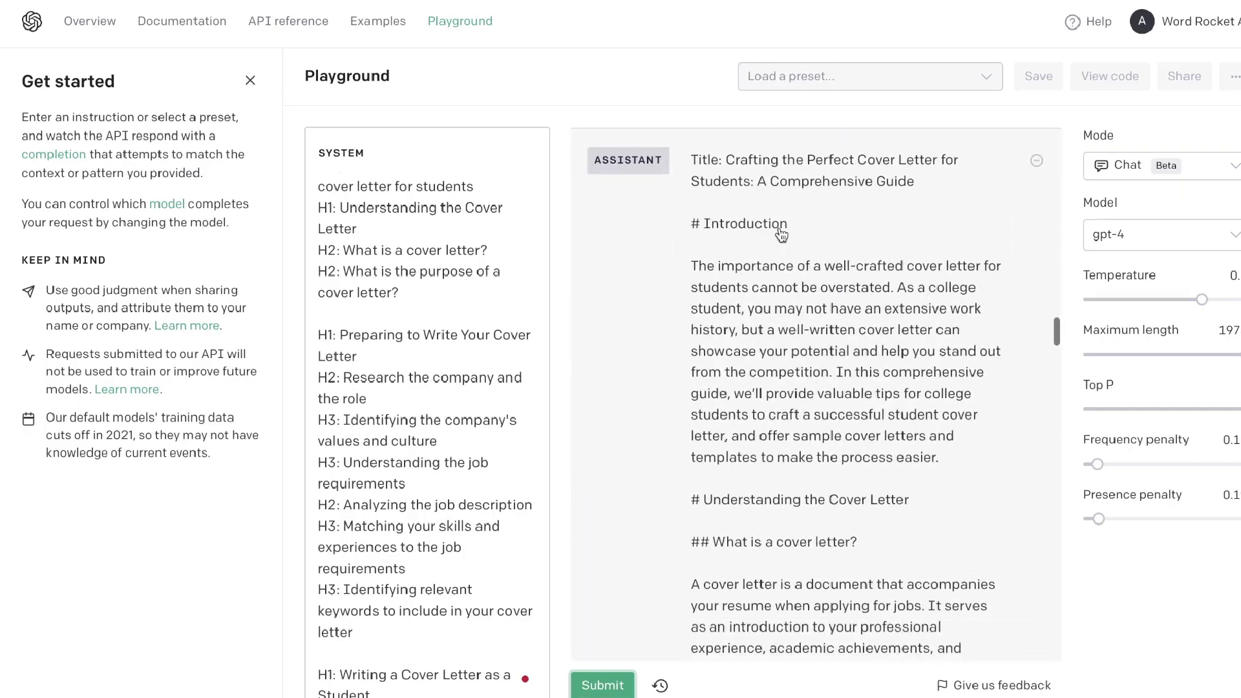
scroll(781, 234, "down", 1)
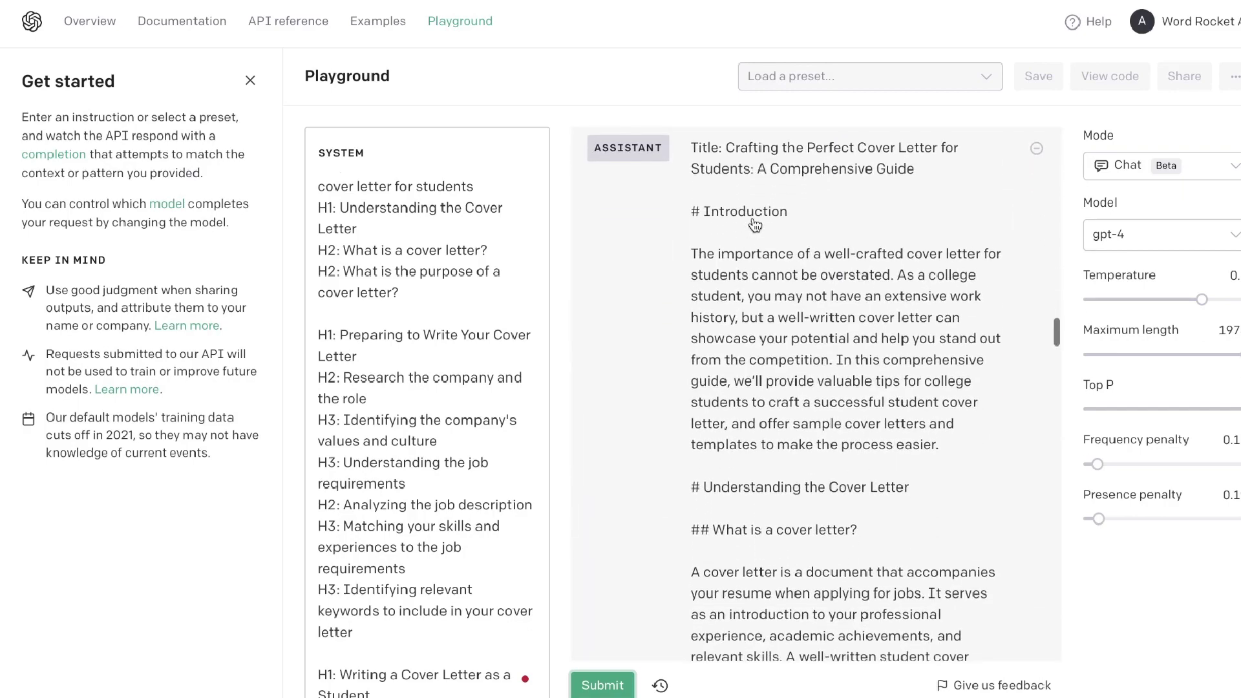
left_click(702, 152)
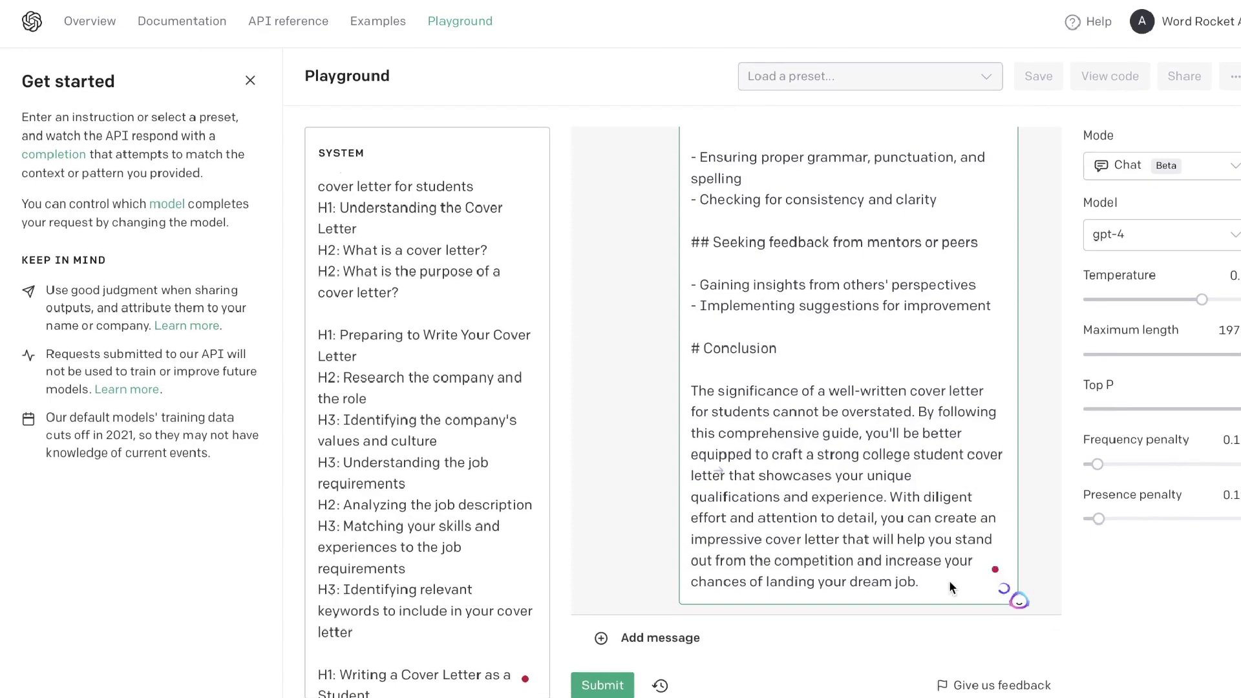
Check the reply's word count, which comes to 1229 words
key("shift+Up")
key("shift+Up")
key("shift+Up")
key("shift+Up")
key("shift+Up")
key("shift+Up")
key("shift+Up")
key("shift+Up")
key("shift+Up")
key("shift+Up")
key("shift+Up")
key("shift+Up")
key("shift+Up")
key("shift+Up")
key("shift+Up")
key("shift+Up")
key("shift+Up")
key("shift+Up")
key("shift+Up")
key("shift+Up")
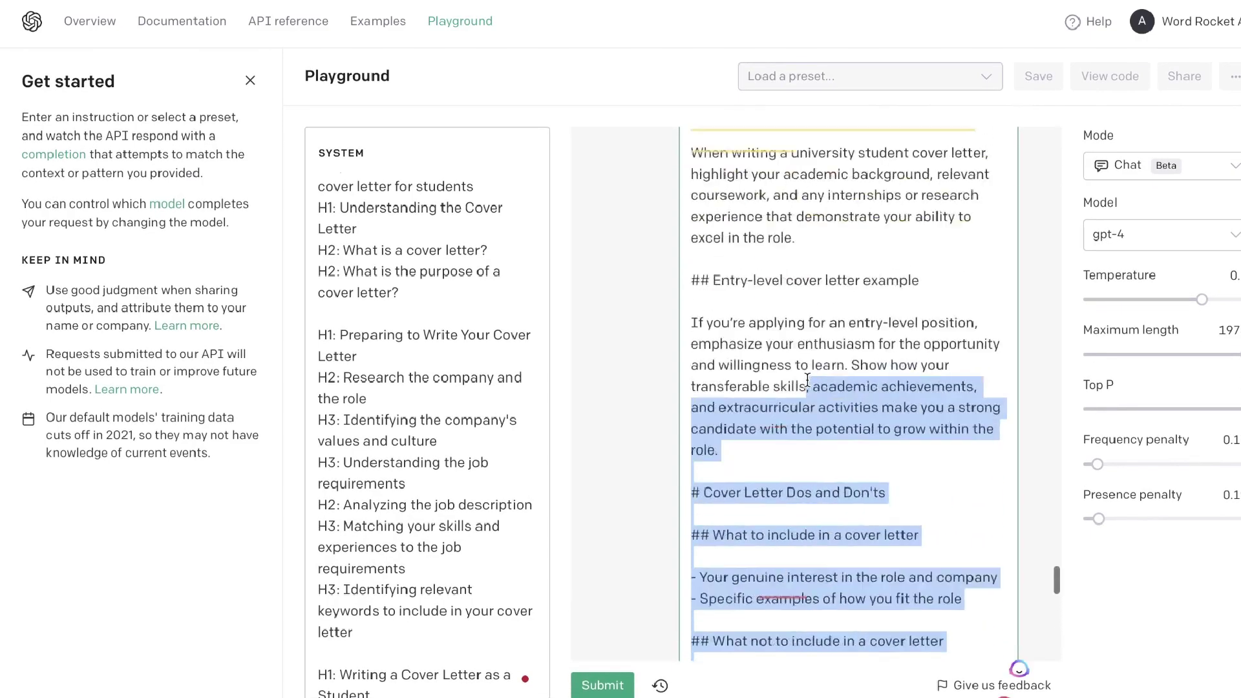
key("super+shift+w")
left_click(693, 264)
Select and copy the entire markdown article from the assistant reply
left_click(749, 305)
key("super+a")
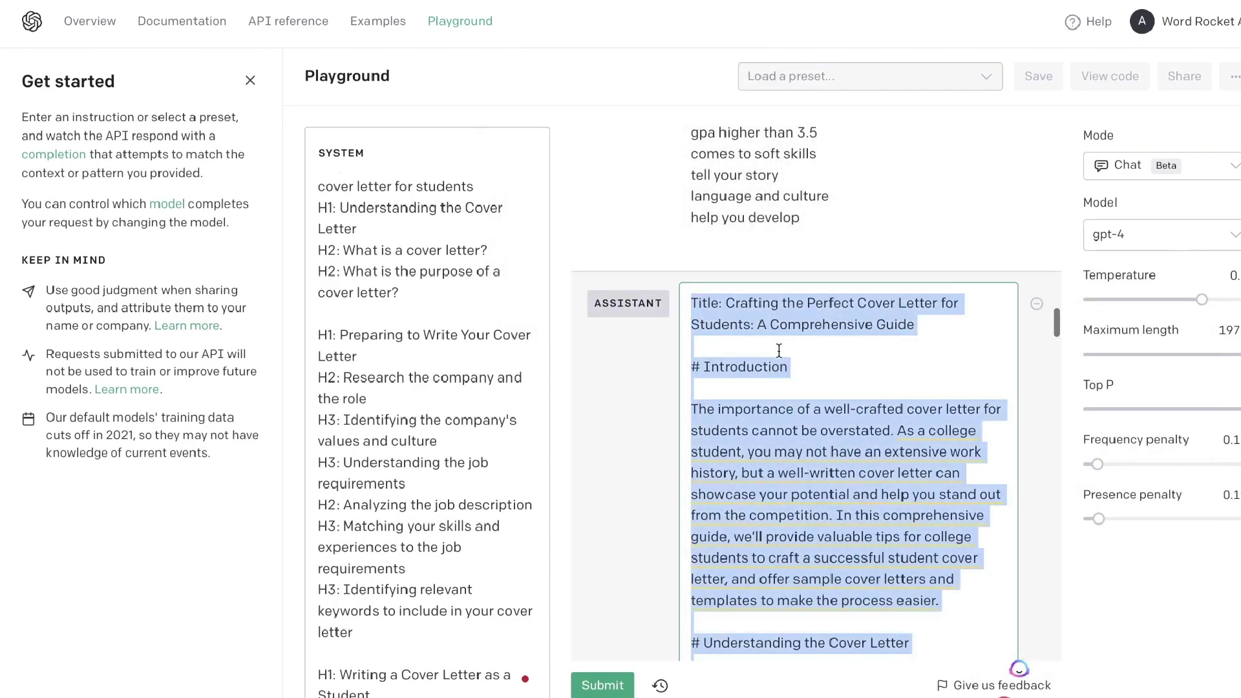
right_click(750, 305)
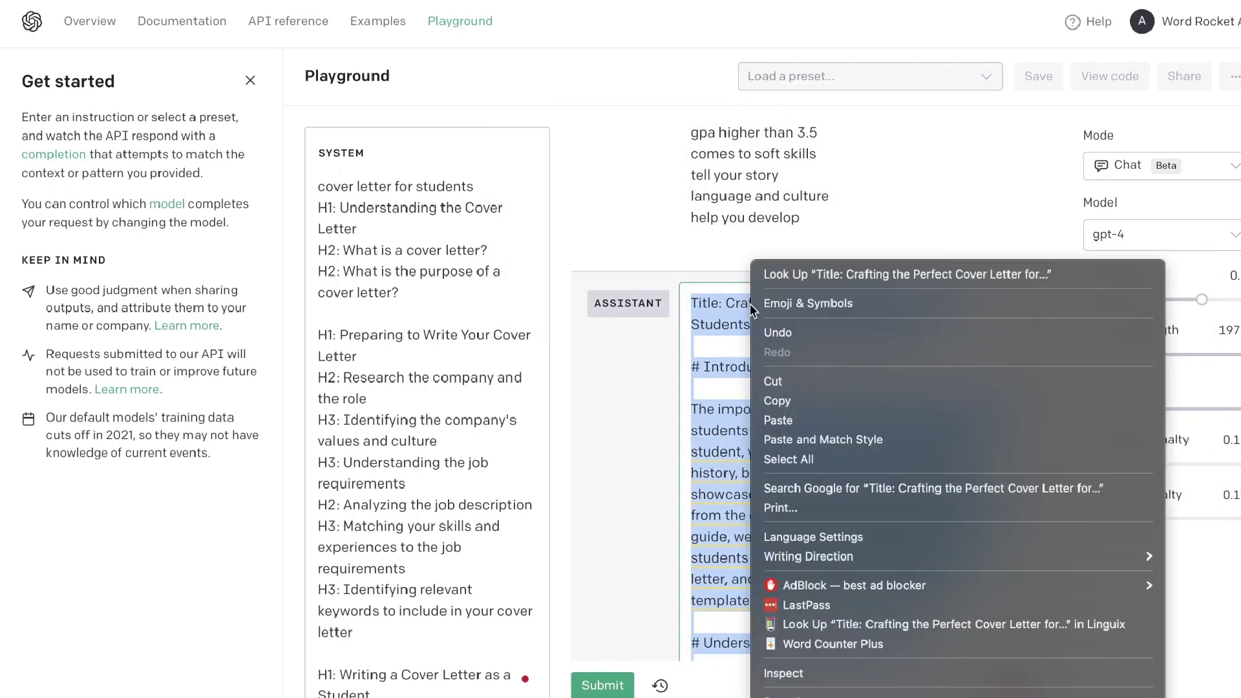
left_click(824, 399)
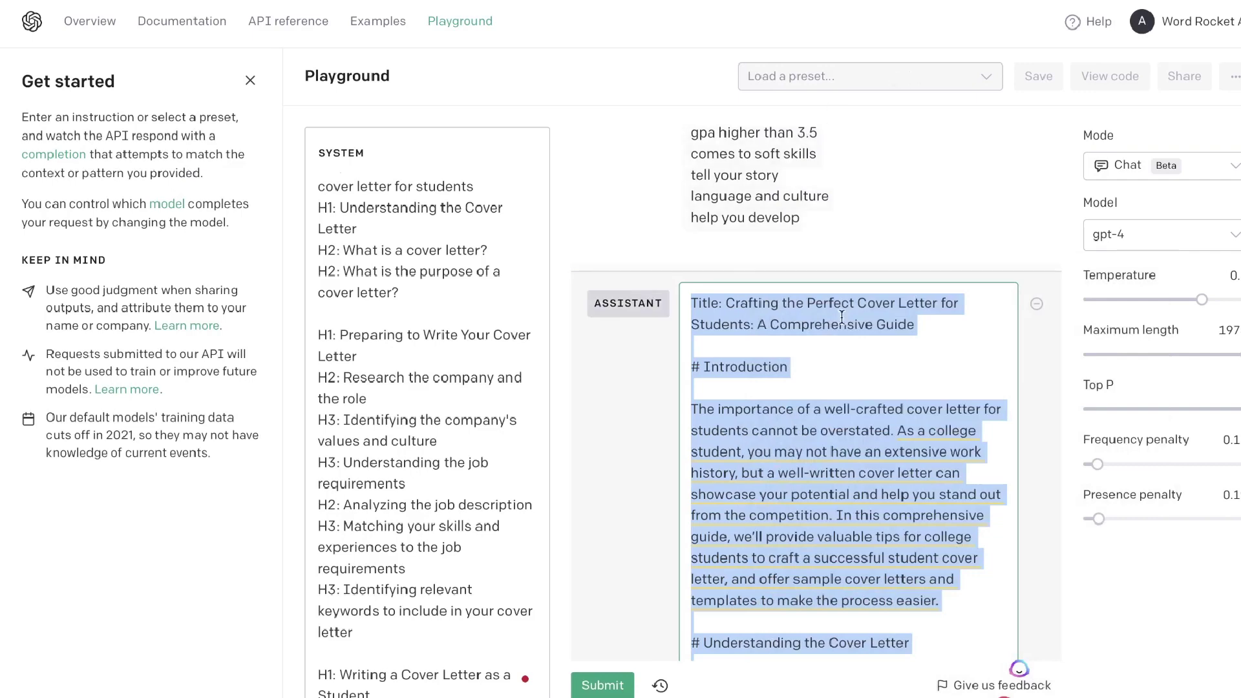
scroll(842, 316, "down", 2)
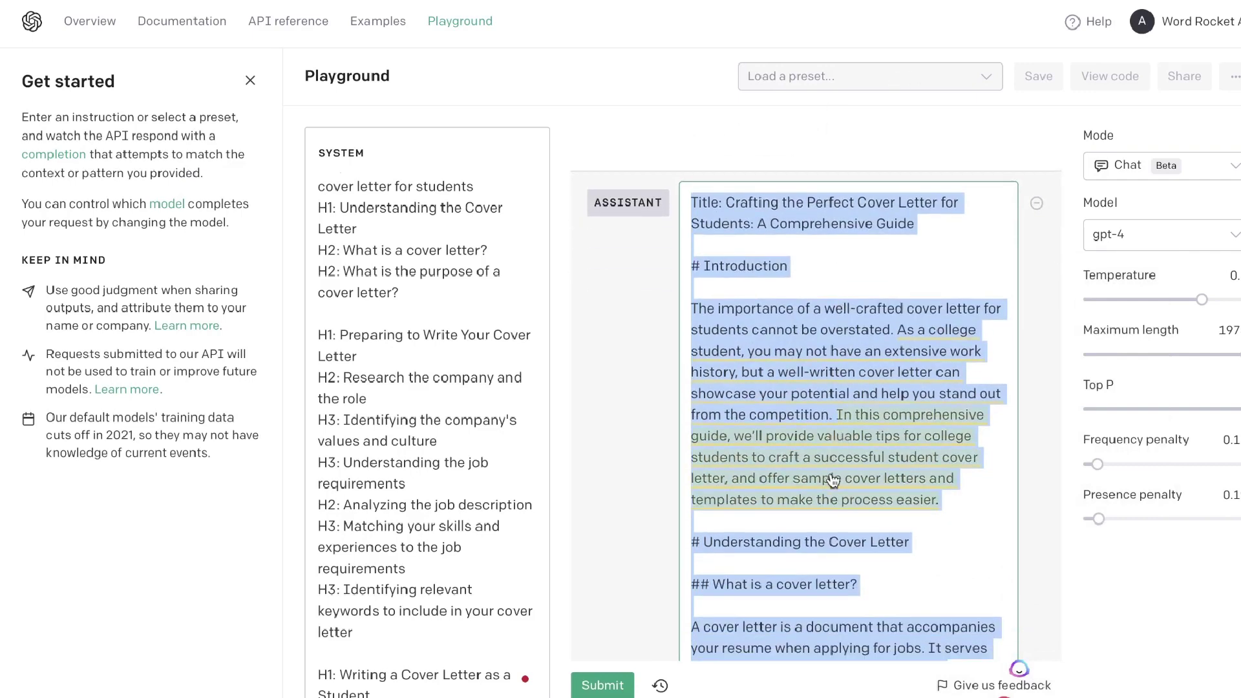
scroll(833, 475, "down", 2)
scroll(856, 254, "down", 5)
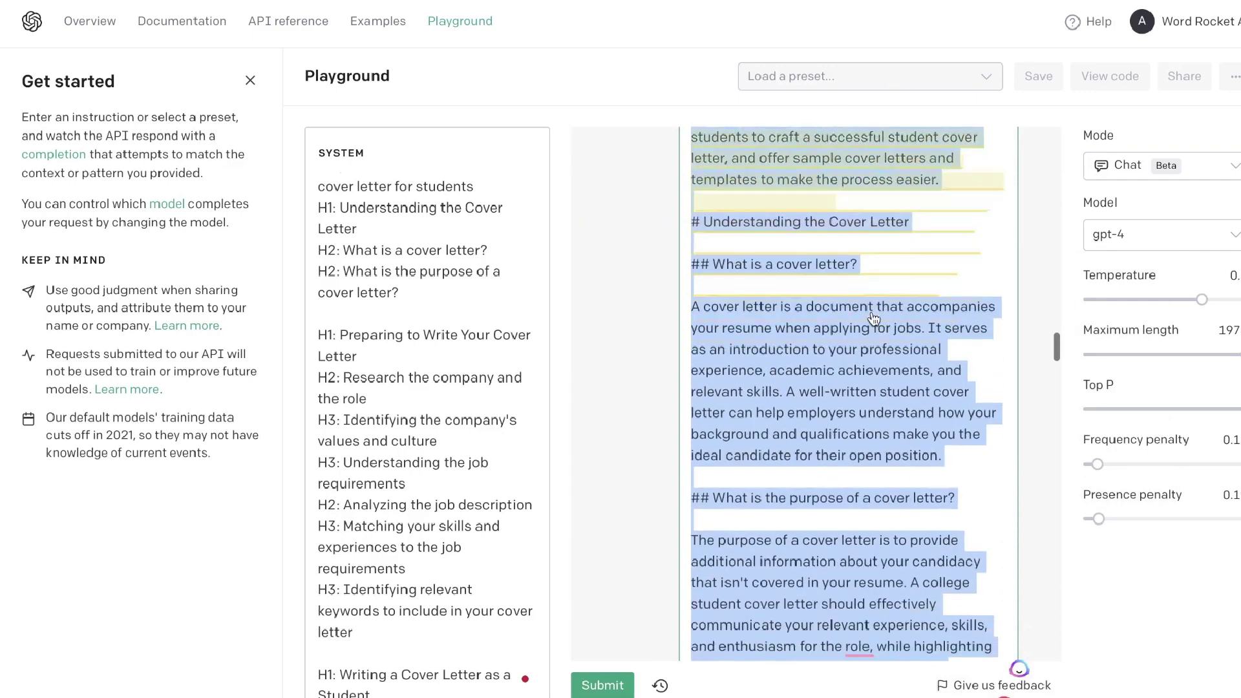
scroll(874, 318, "down", 1)
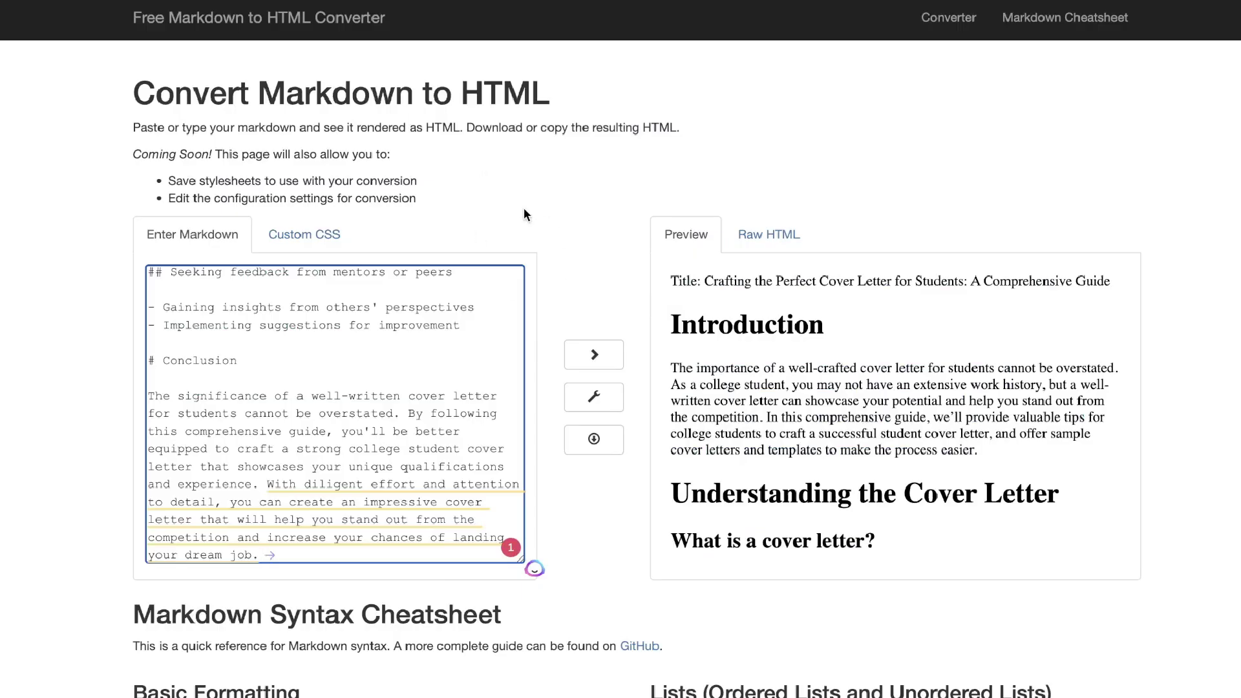
Select all the rendered HTML article text in the converter's Preview pane
left_click(672, 278)
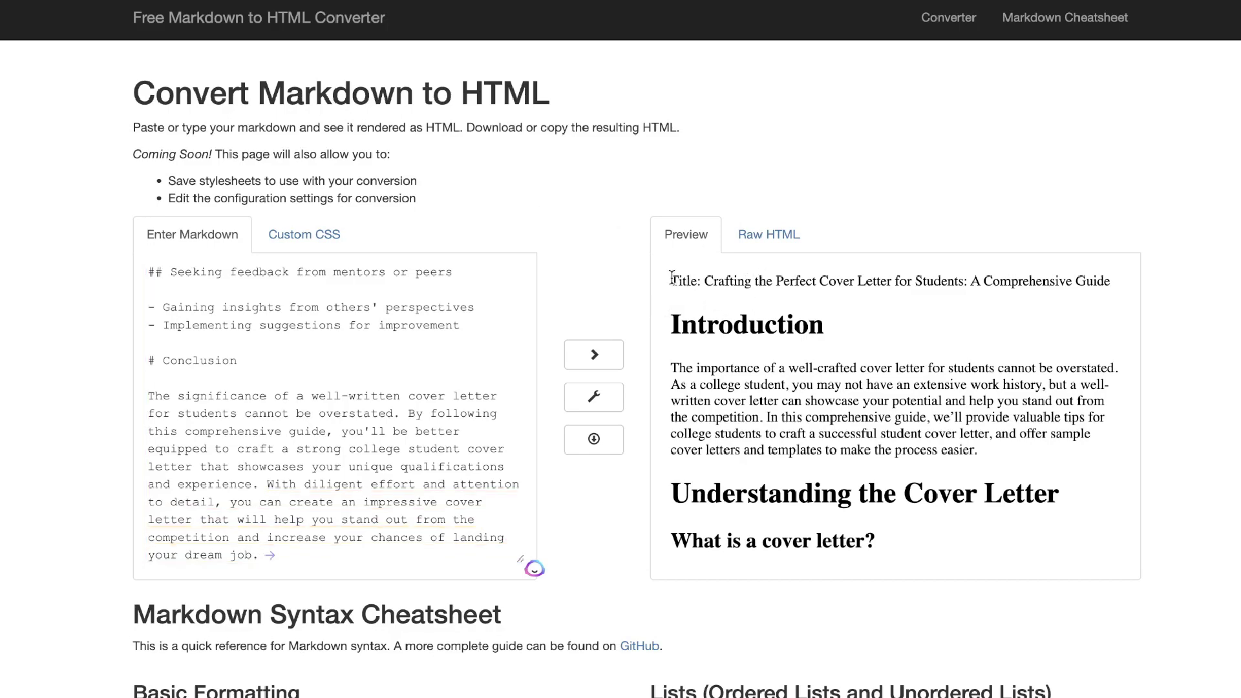
left_click_drag(673, 278, 1041, 538)
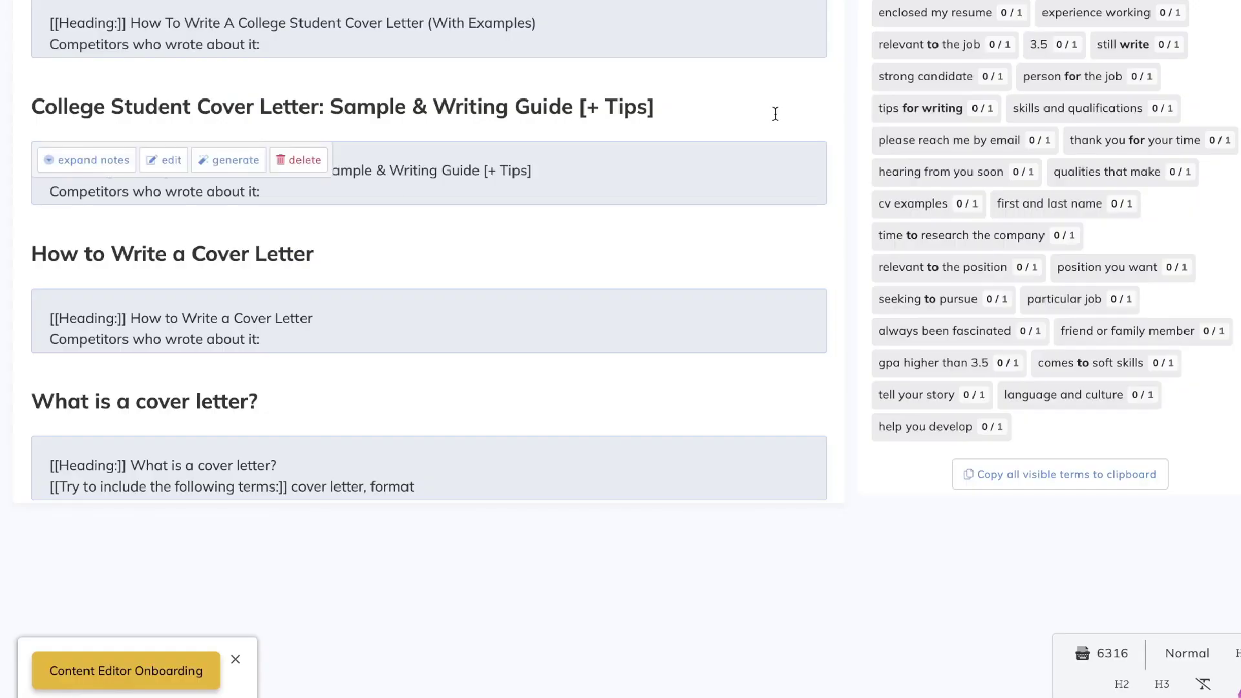
Close the Content Editor onboarding popup and delete all the placeholder outline content from the editor
scroll(451, 365, "up", 7)
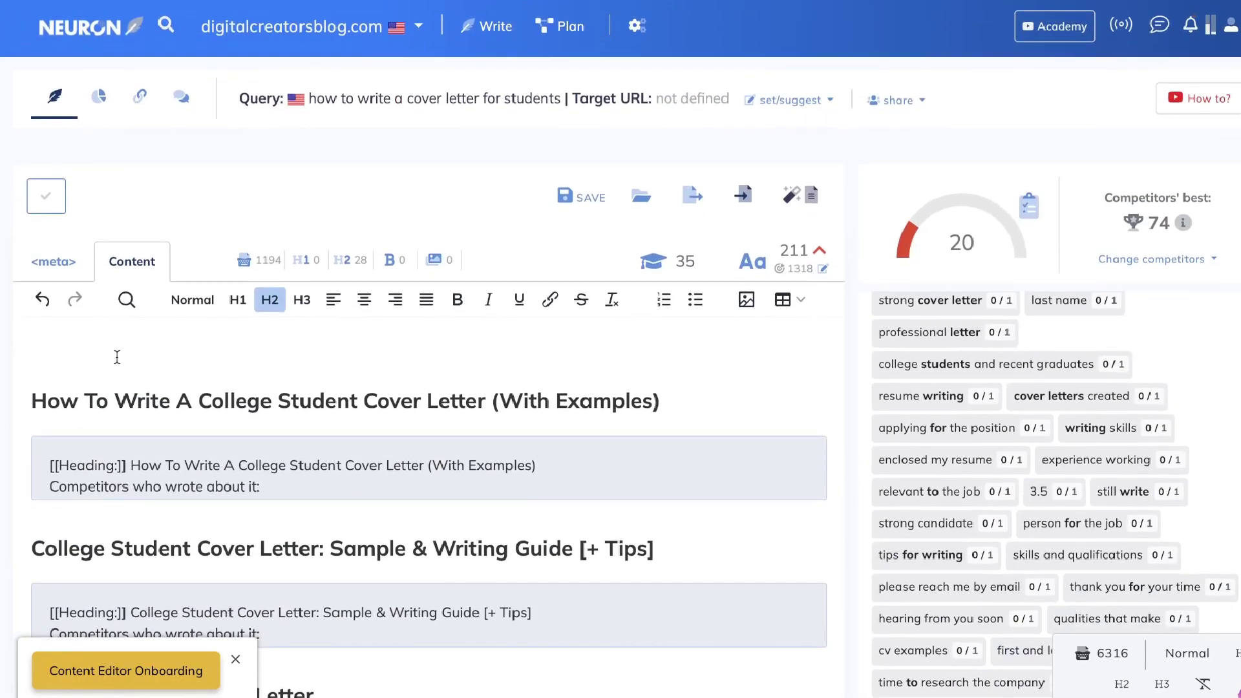
key("ctrl+a")
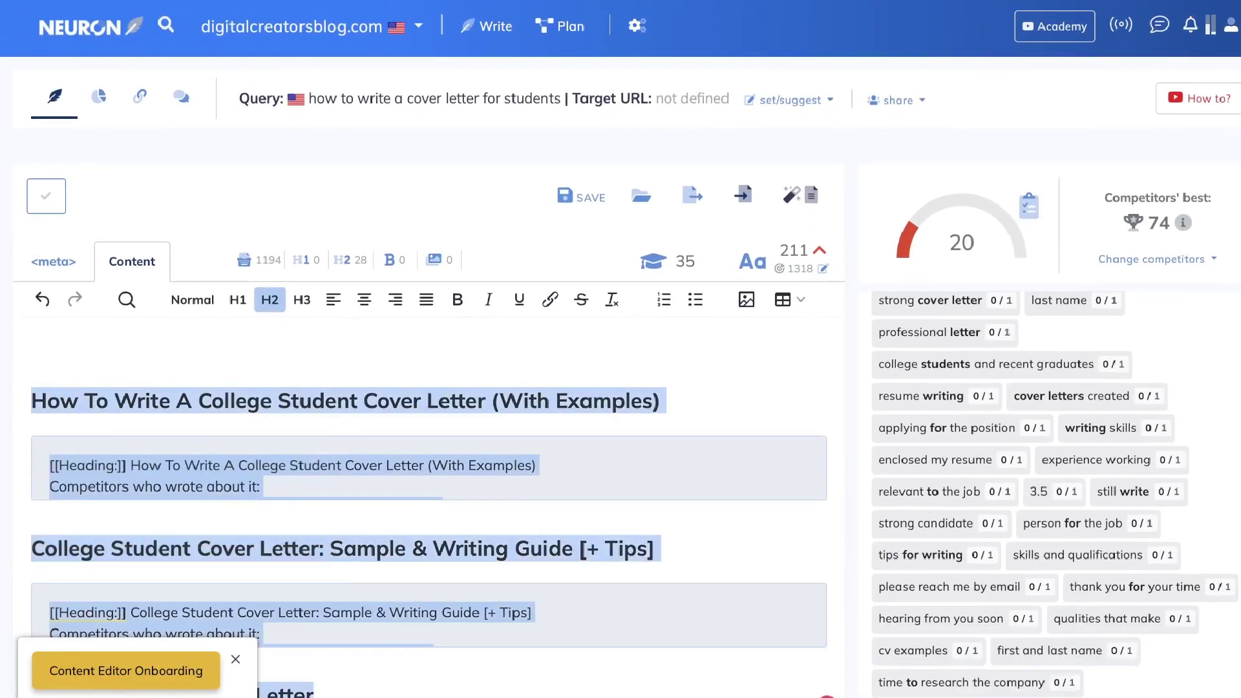
left_click(493, 402)
scroll(493, 402, "down", 20)
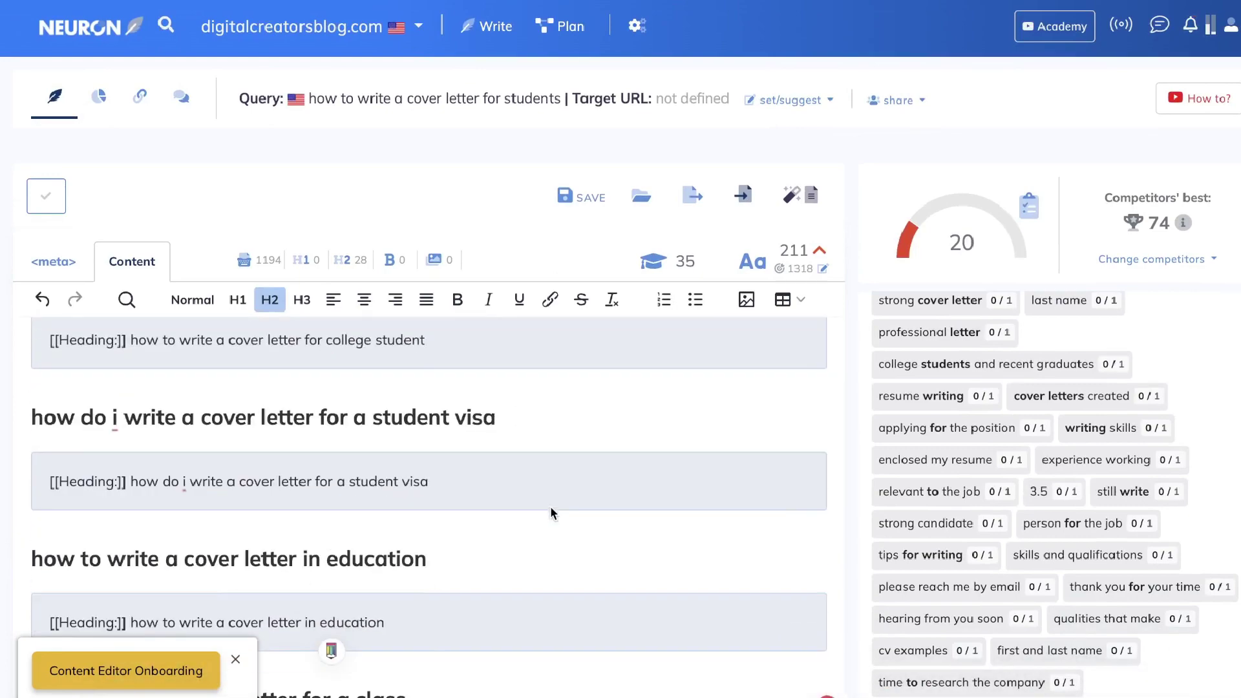
scroll(550, 513, "down", 4)
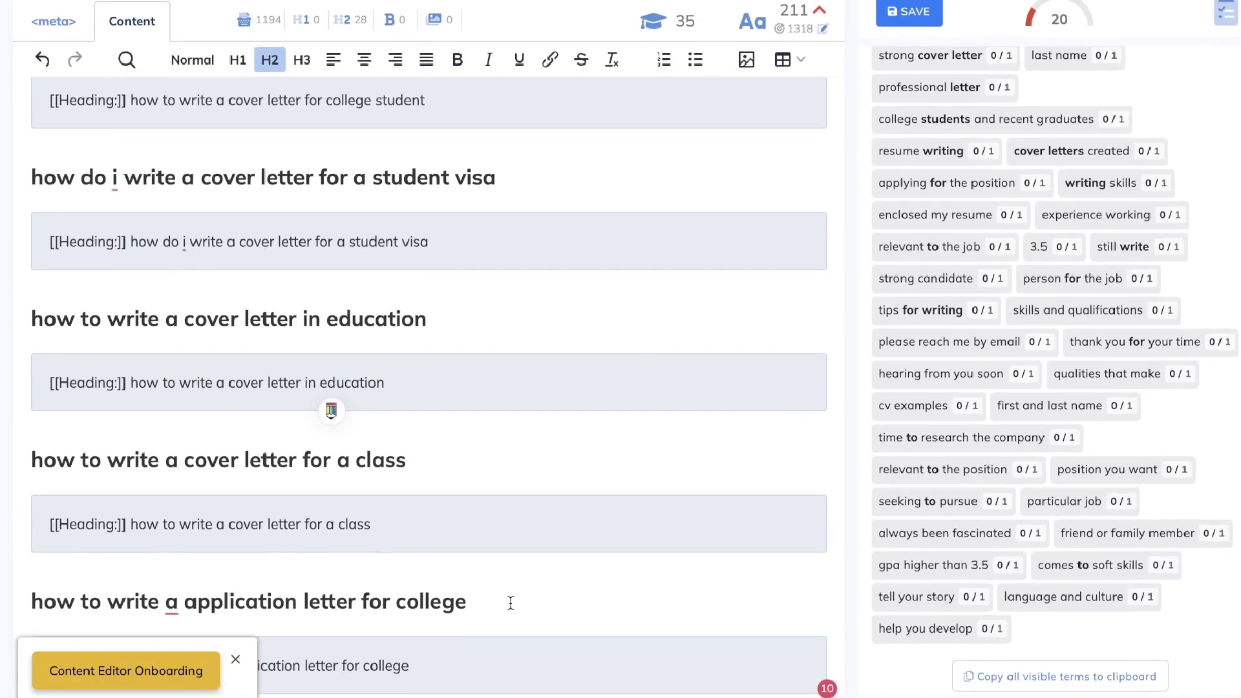
left_click(235, 659)
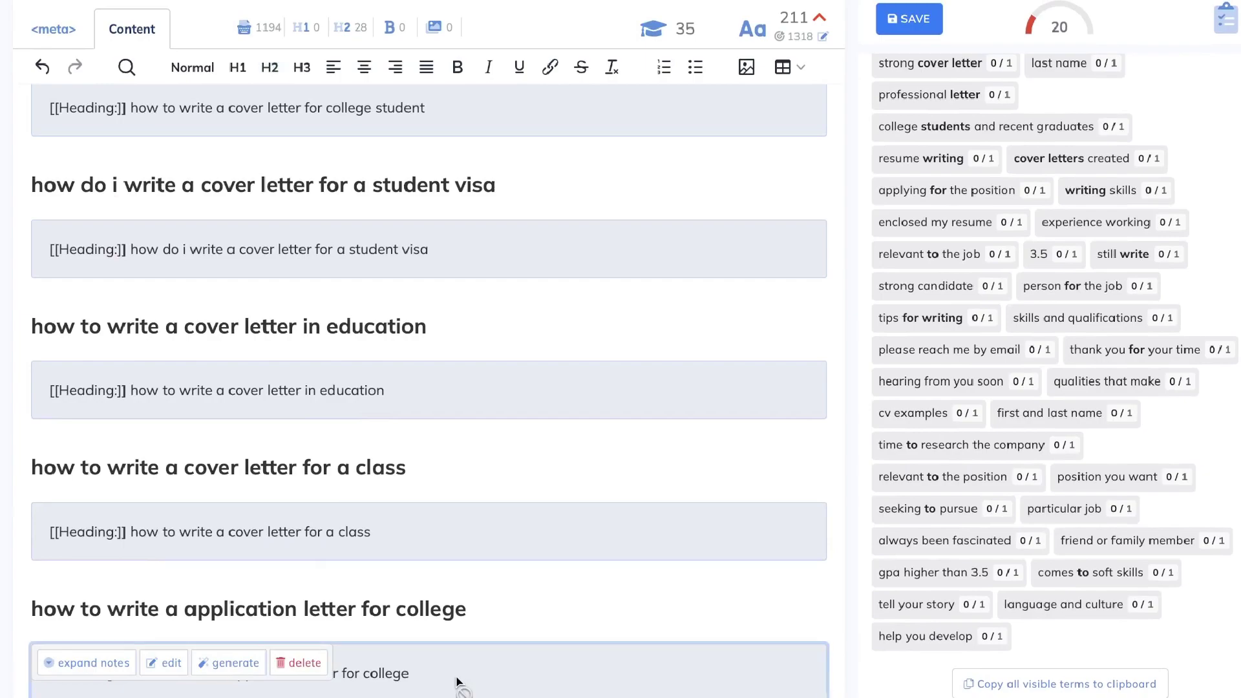
scroll(451, 593, "up", 20)
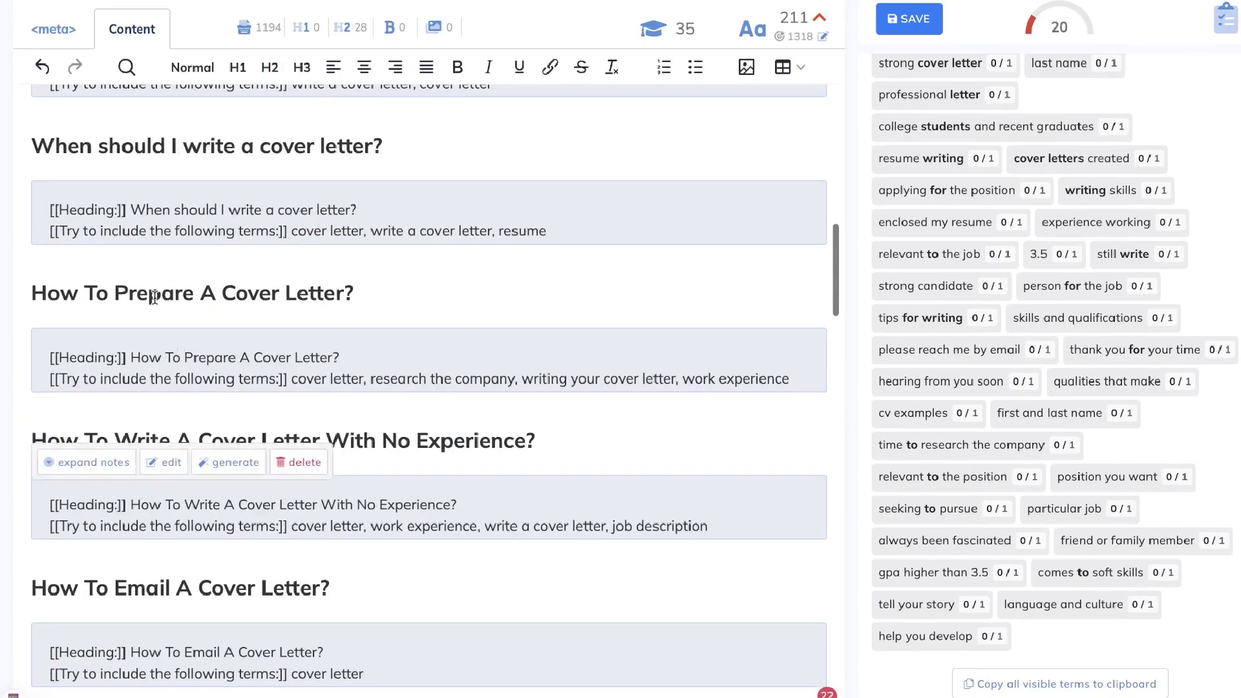
scroll(87, 162, "up", 5)
key("ctrl+a")
key("Delete")
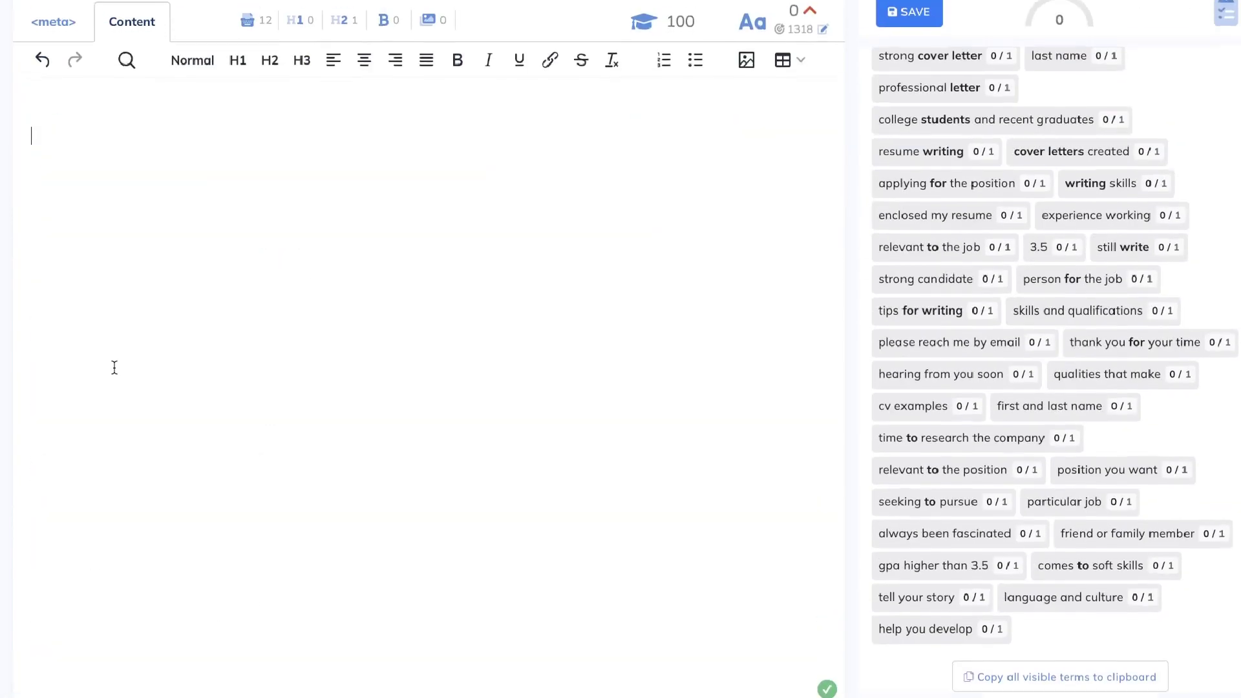
scroll(97, 349, "up", 5)
key("ctrl+v")
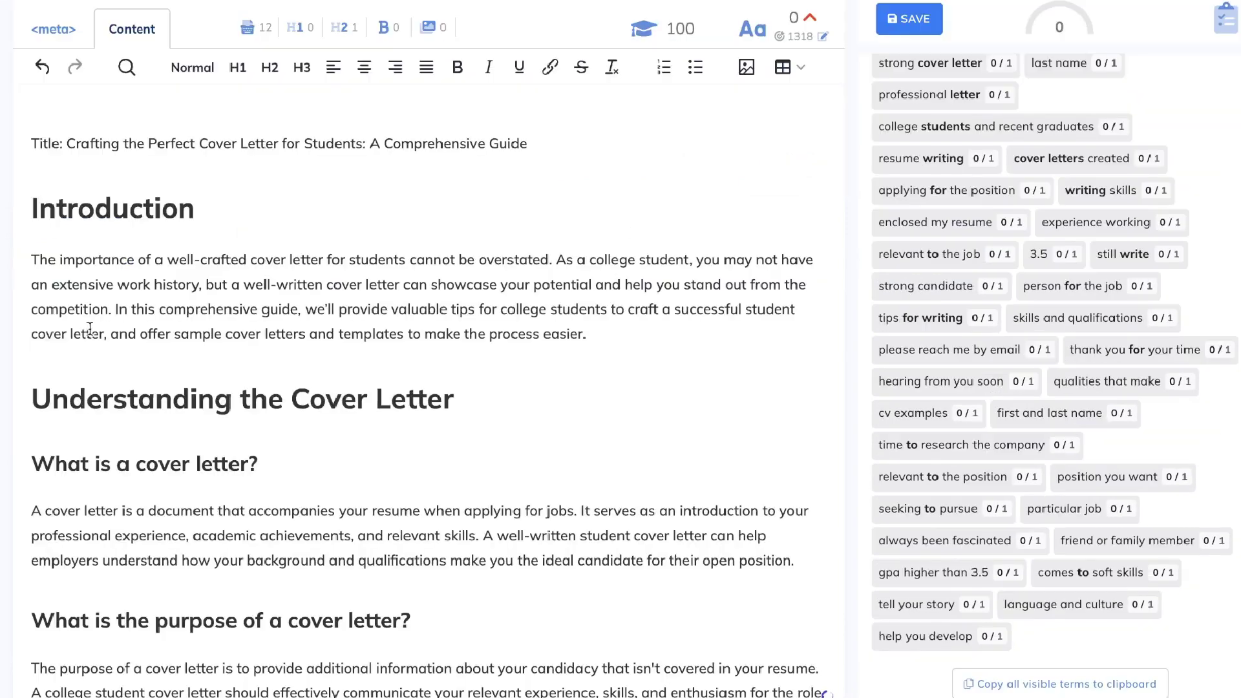
scroll(387, 315, "up", 4)
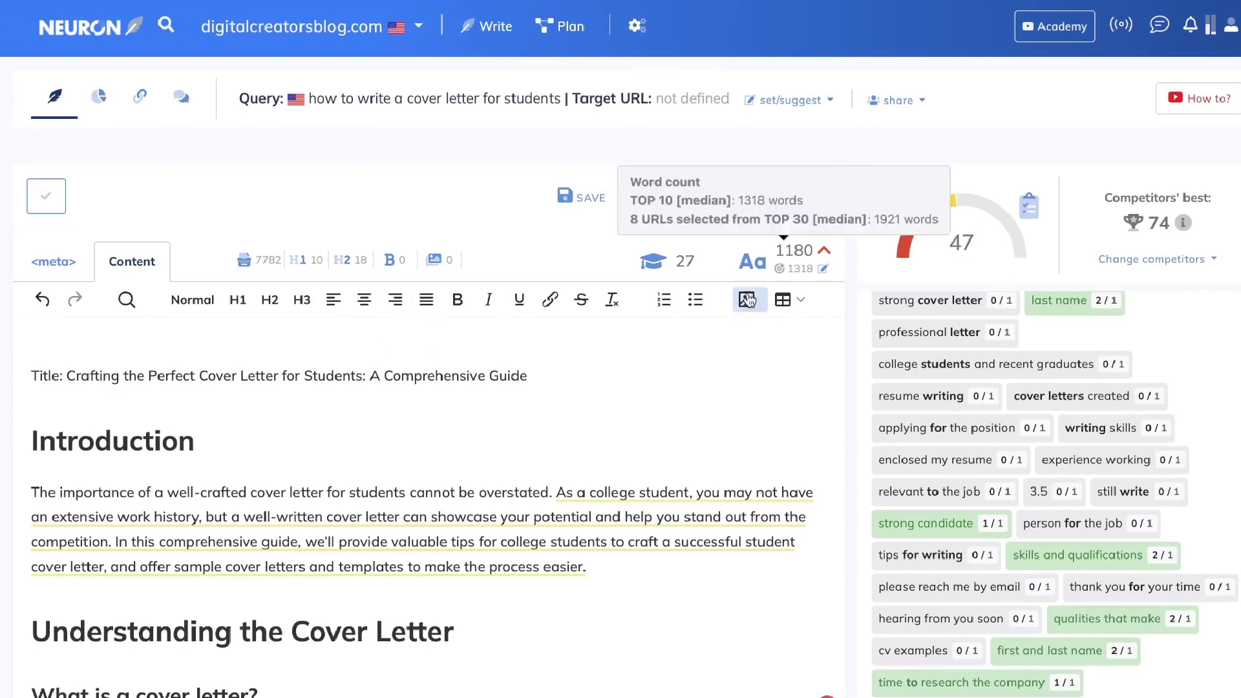
scroll(894, 382, "up", 10)
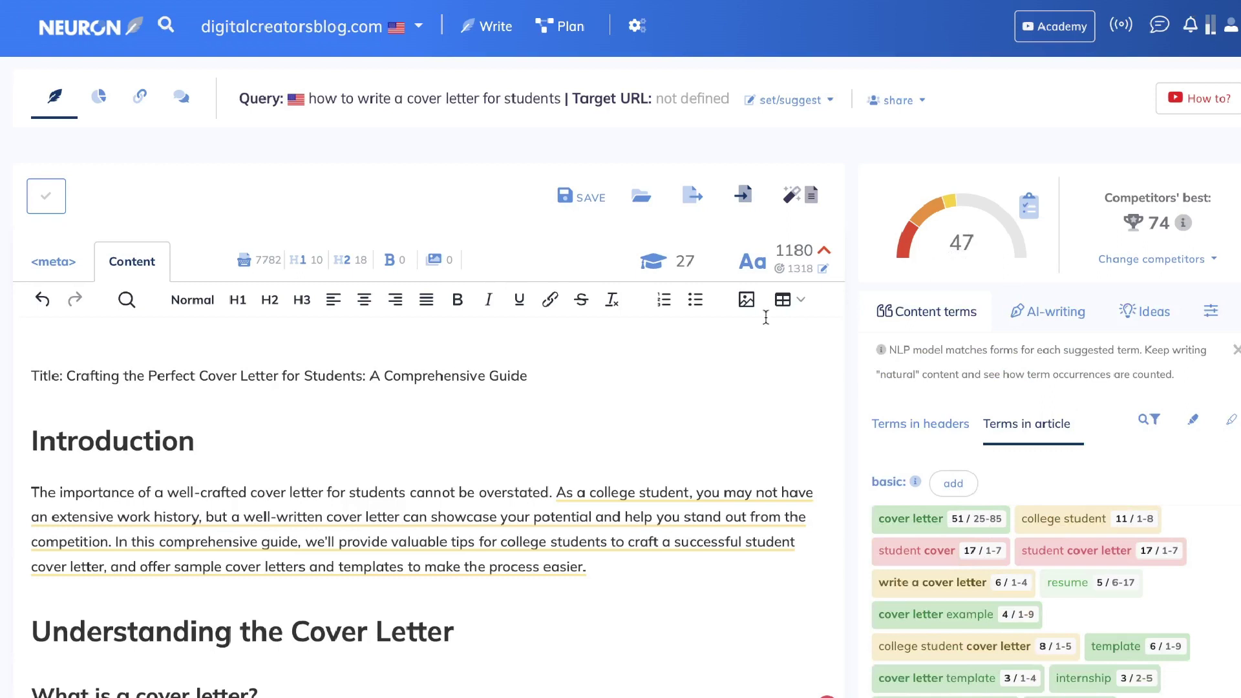
mouse_move(804, 257)
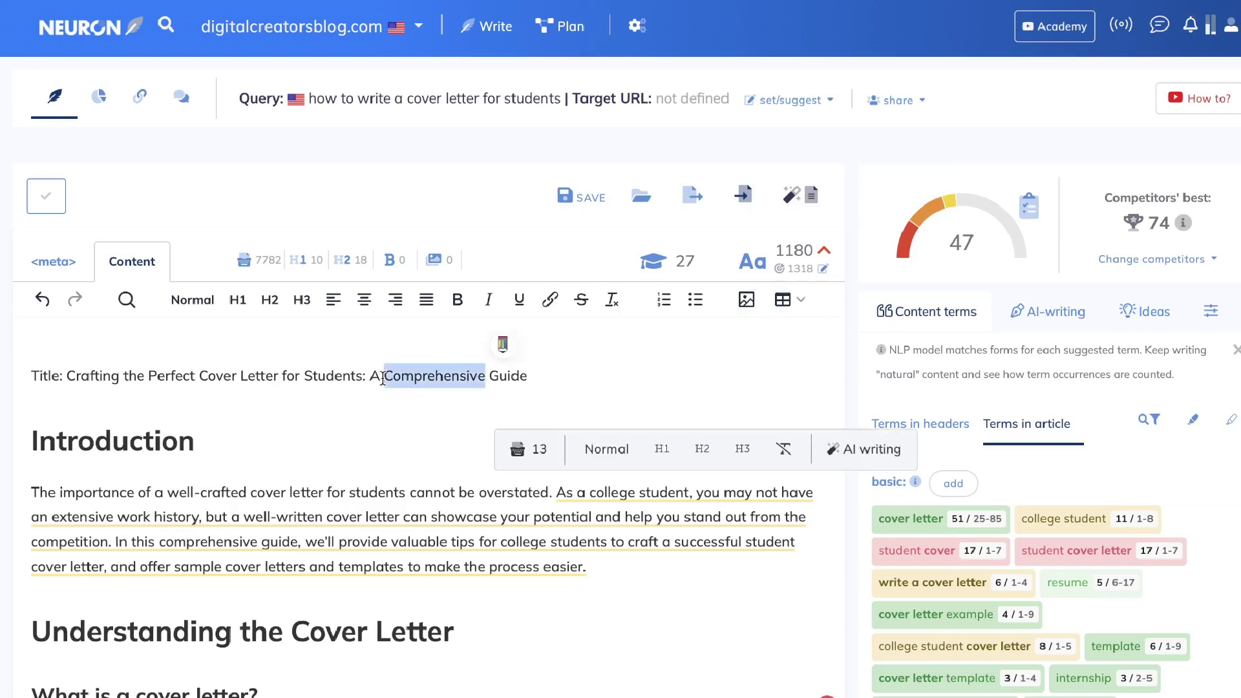
Format the article's Title line as an H1 heading
triple_click(391, 382)
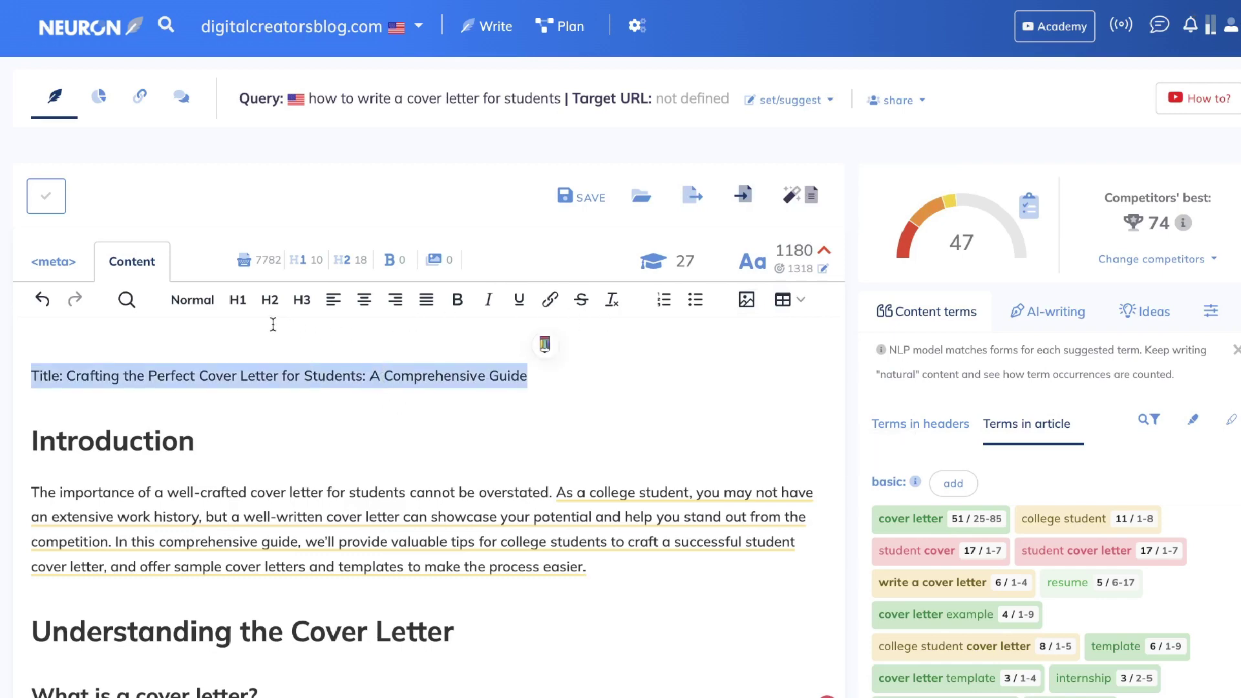
left_click(237, 300)
left_click(913, 386)
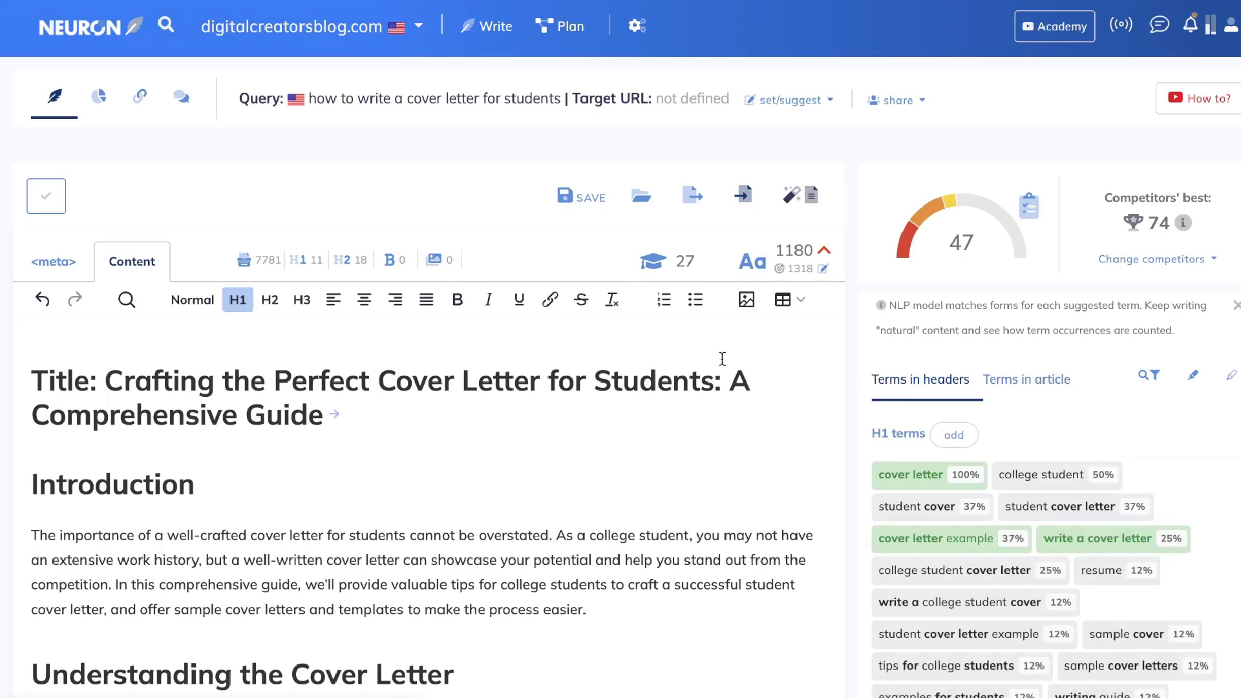
Review the article and show its term usage counts, which flag overused terms like 'student cover letter'
scroll(722, 359, "down", 3)
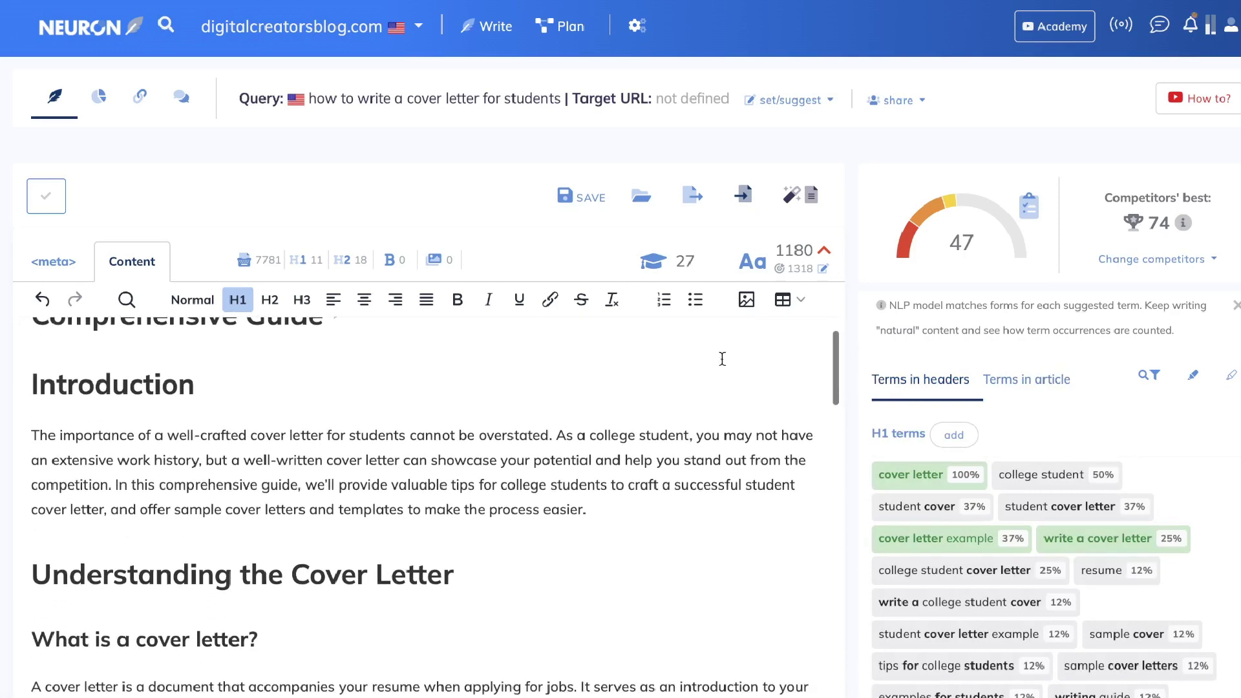
scroll(722, 359, "down", 2)
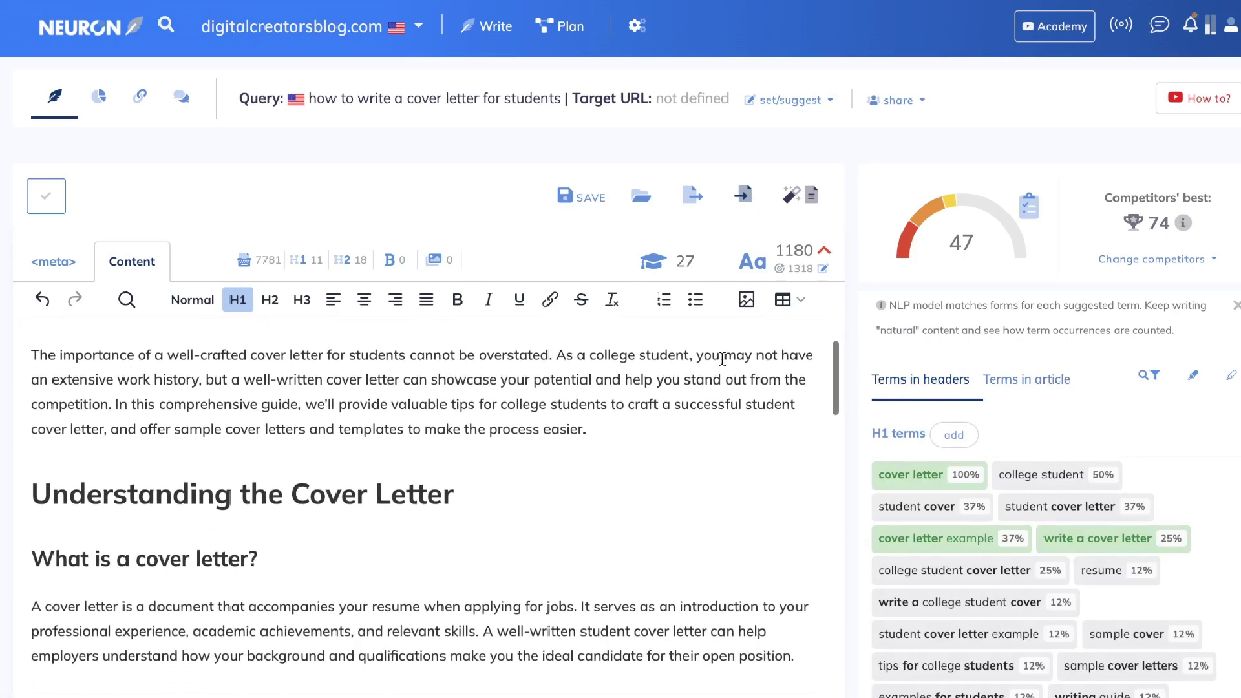
scroll(722, 359, "down", 4)
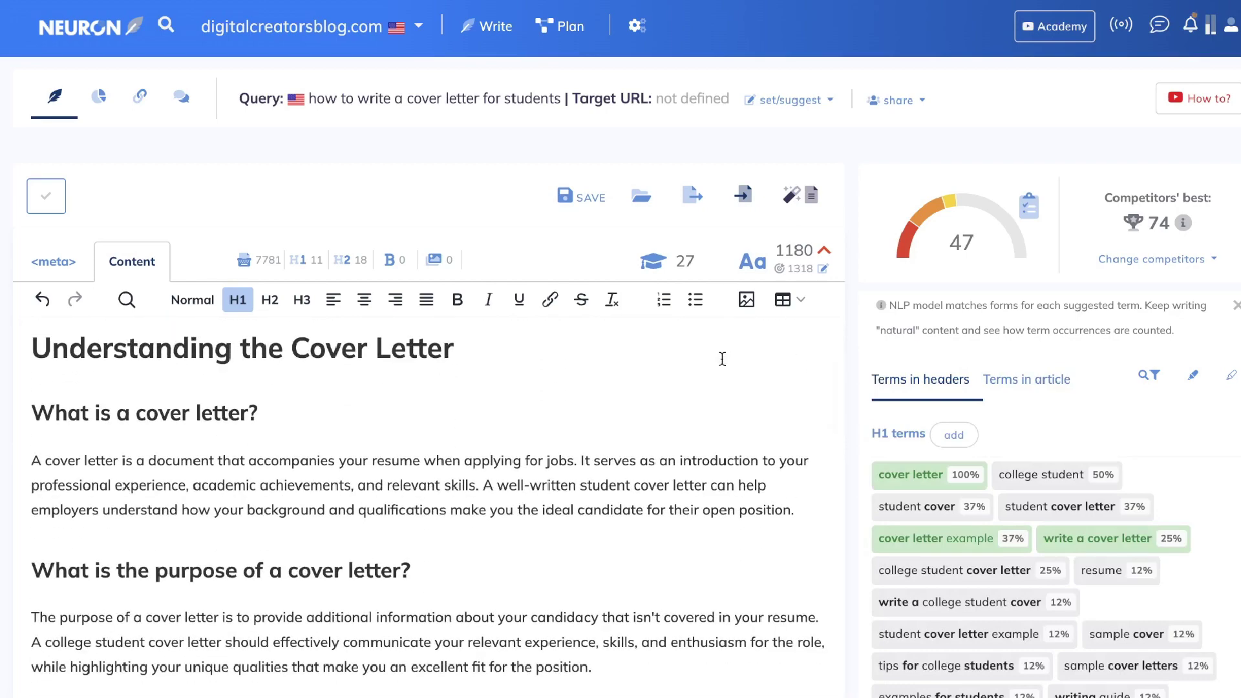
scroll(722, 359, "down", 15)
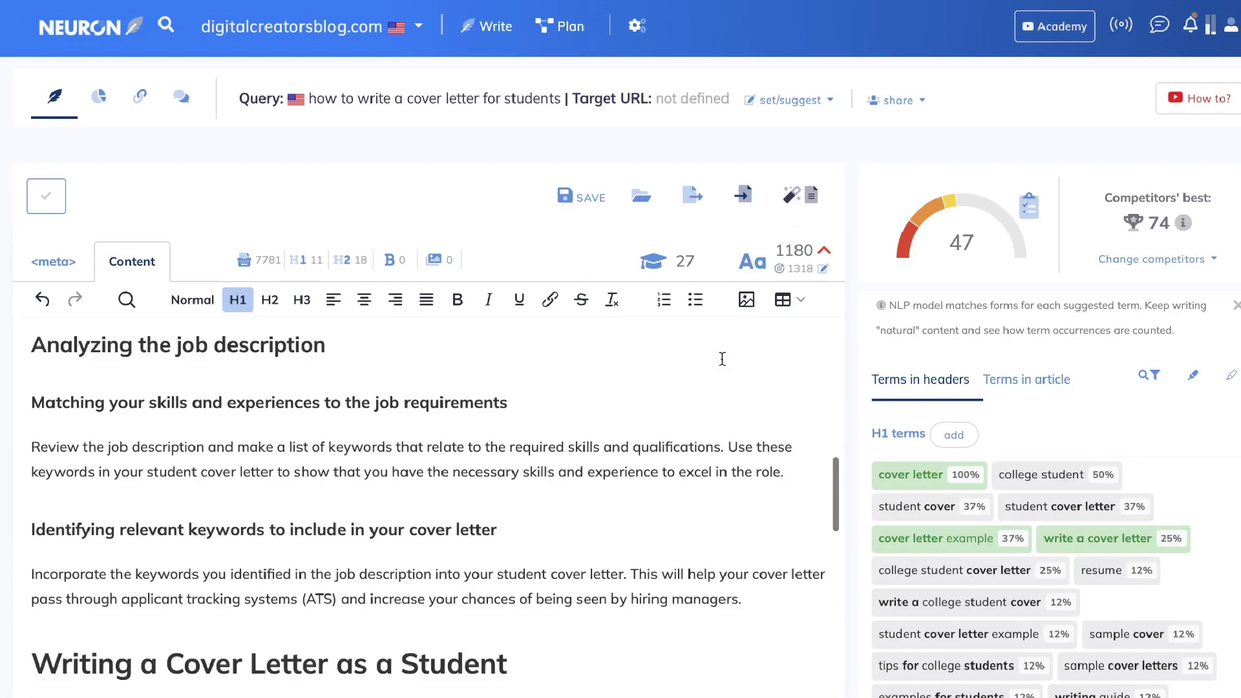
scroll(722, 359, "down", 15)
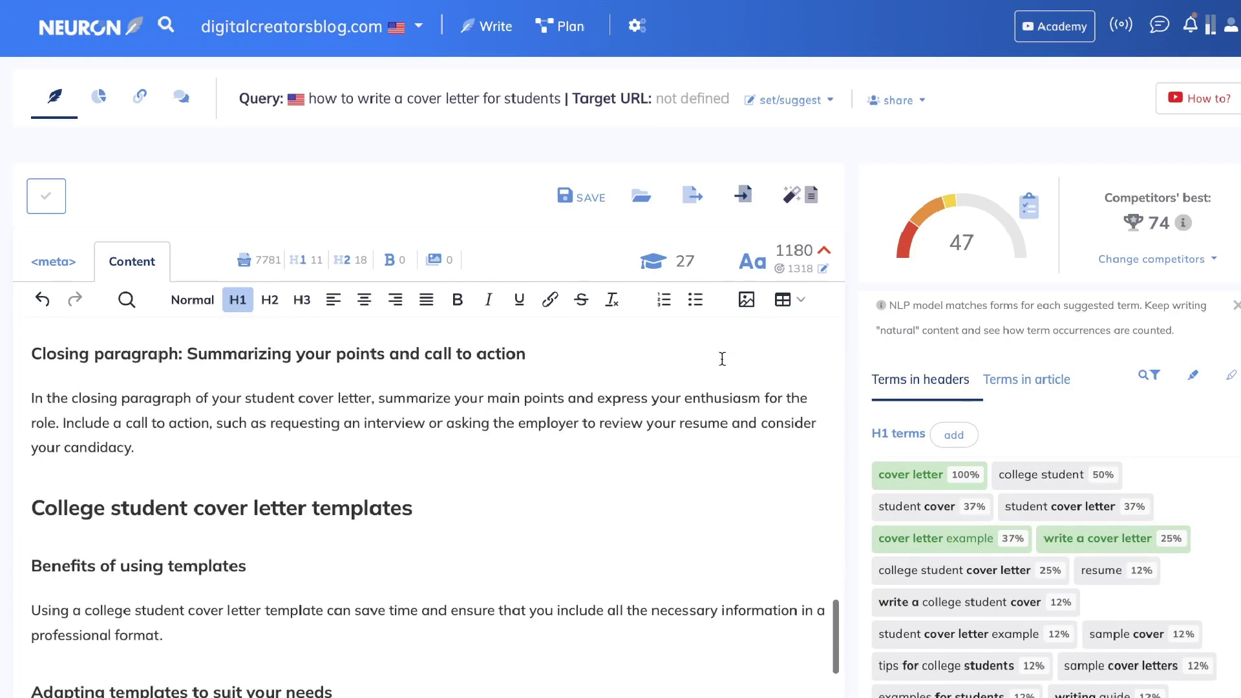
left_click(1035, 380)
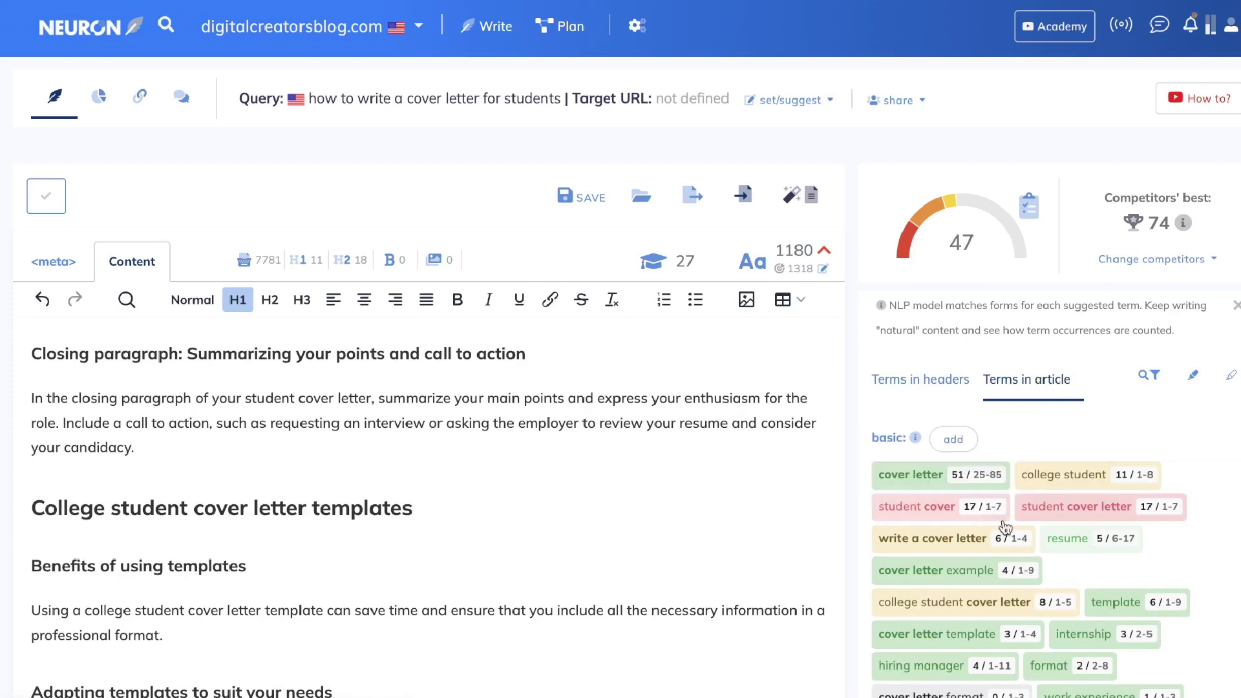
scroll(1029, 553, "down", 1)
scroll(1031, 554, "down", 3)
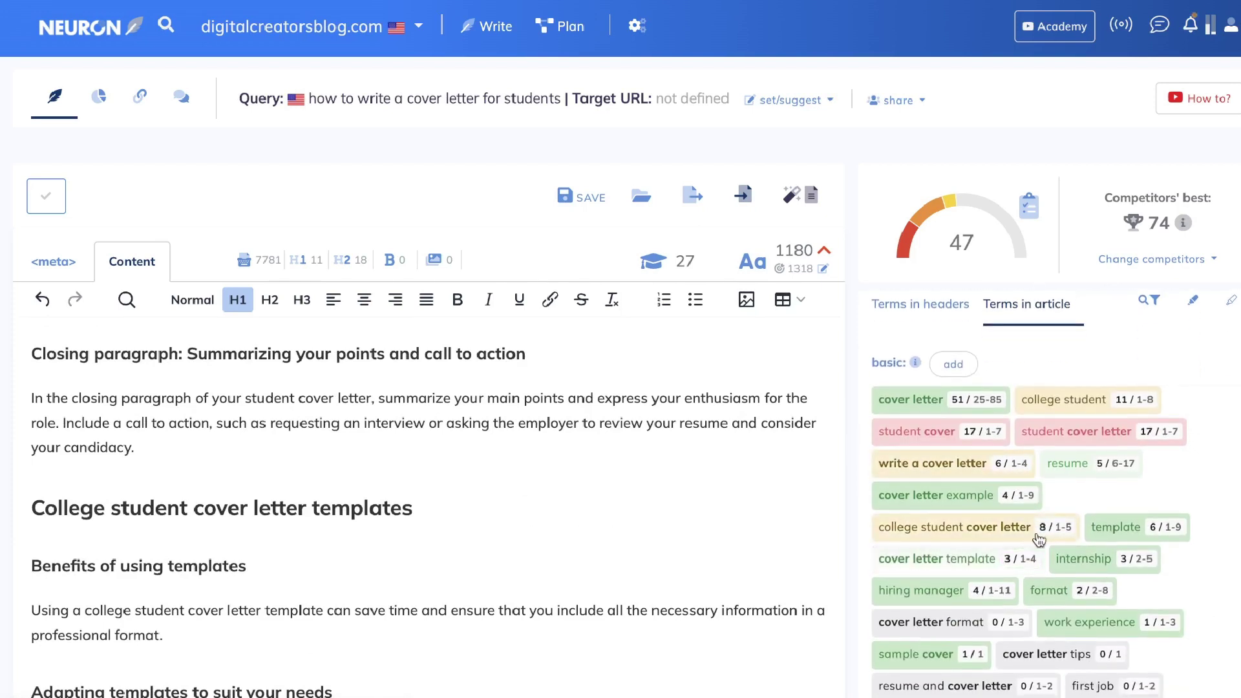
scroll(1013, 404, "up", 5)
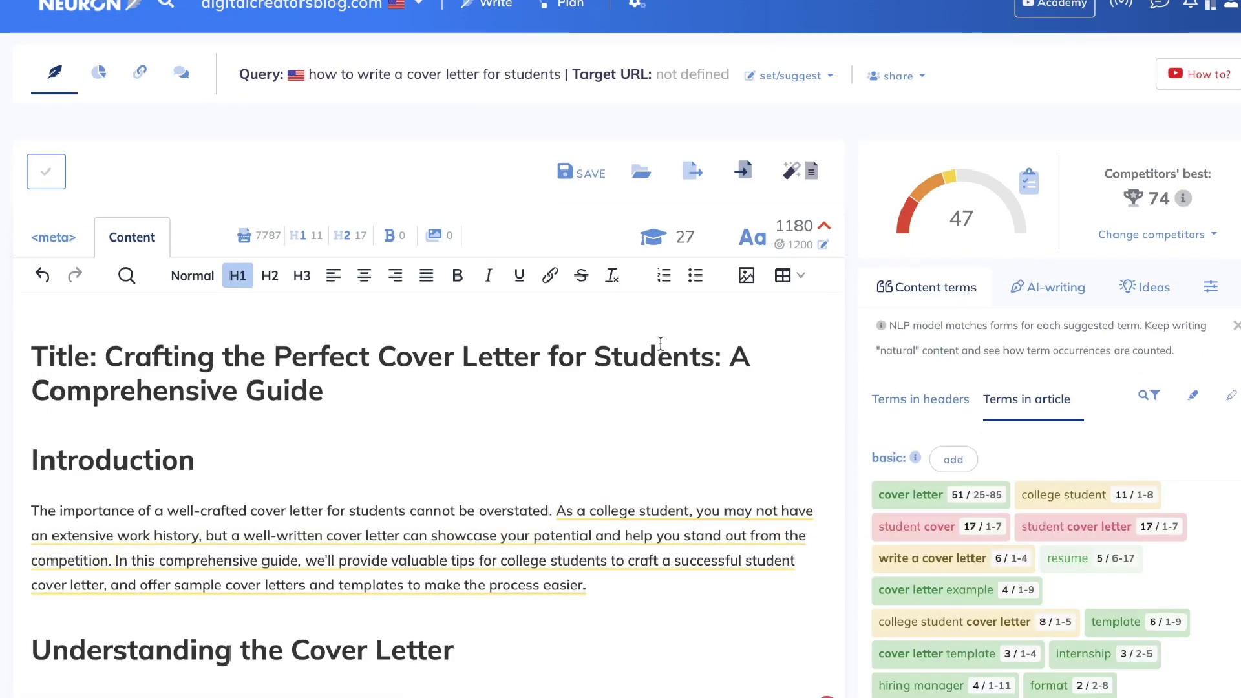
scroll(660, 343, "down", 1)
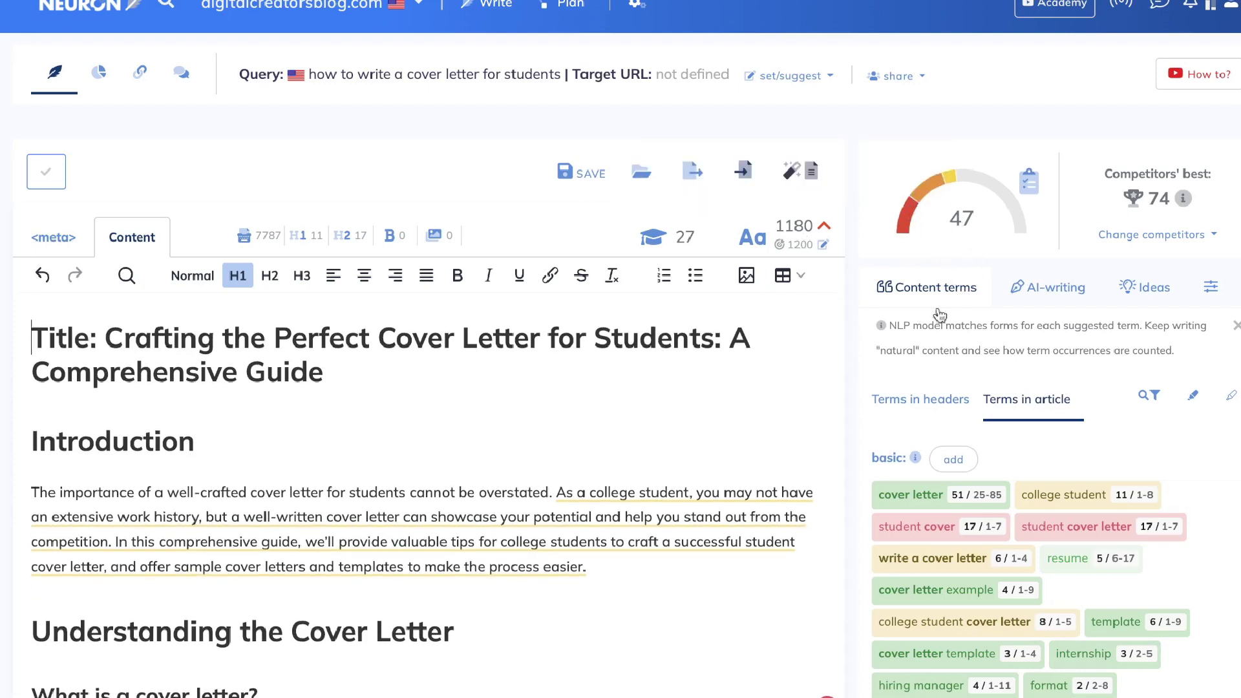
scroll(1061, 336, "down", 1)
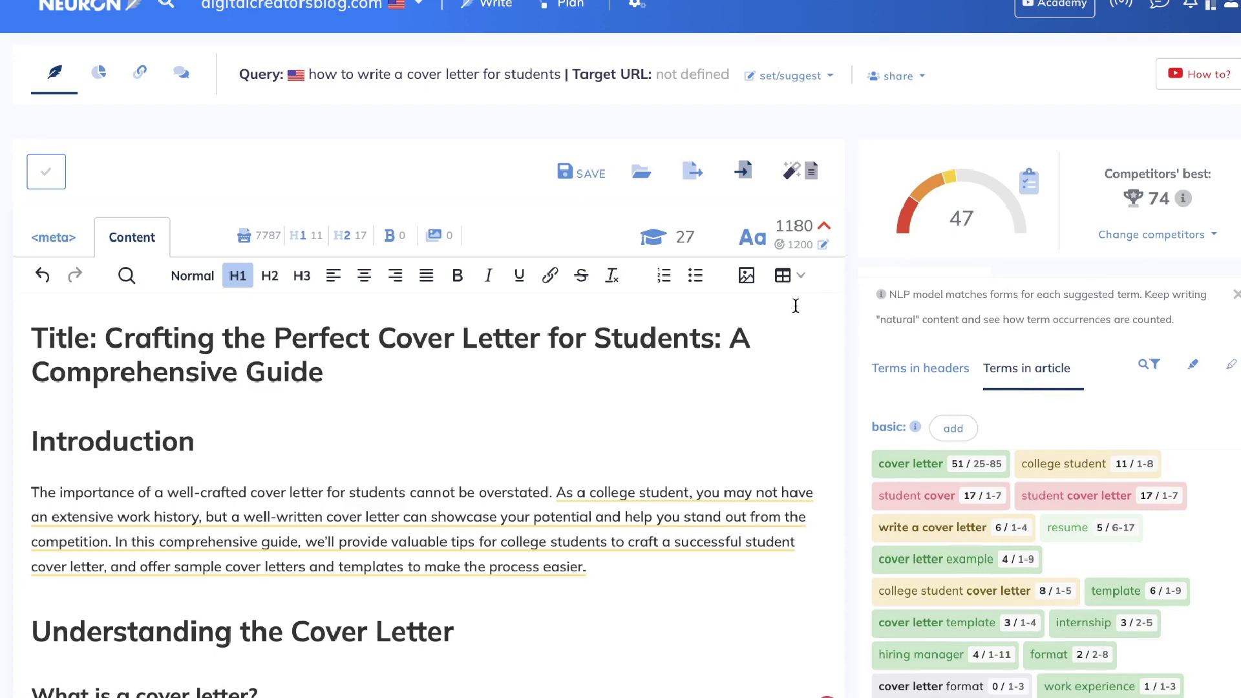
scroll(796, 306, "down", 1)
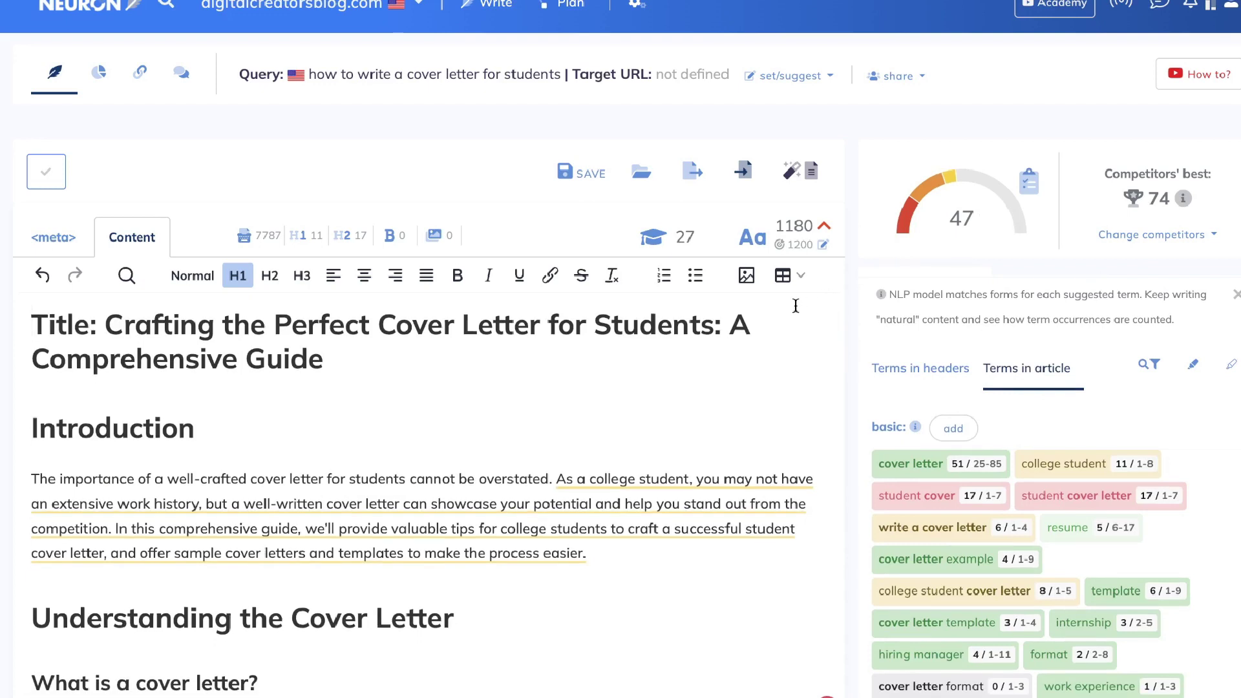